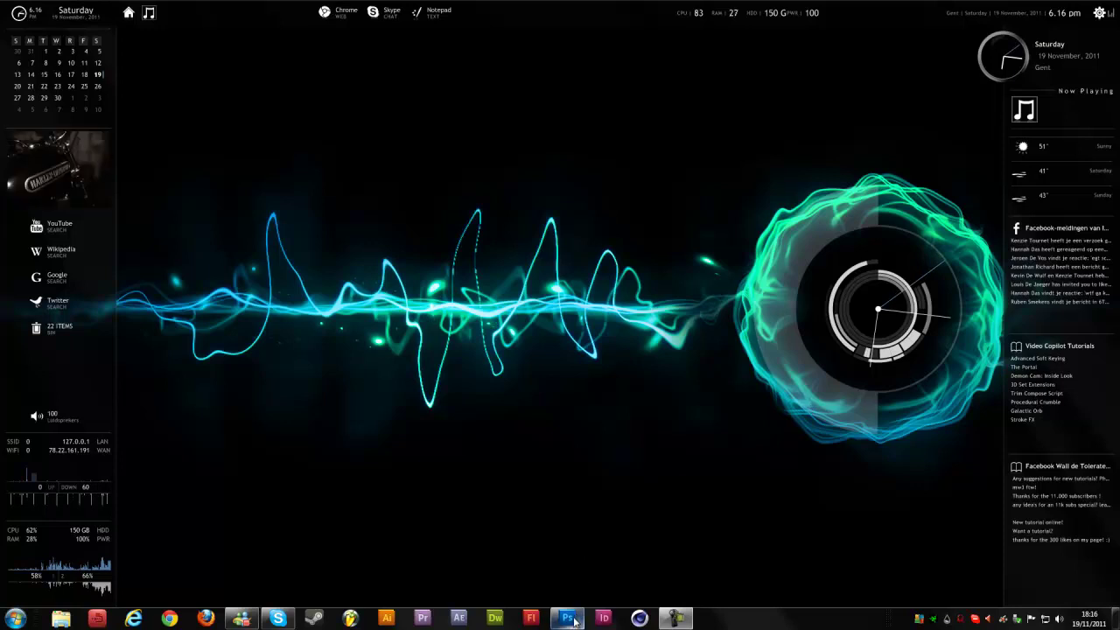
# Switch to Photoshop and create a new document 1280 pixels wide and 720 pixels high.
pyautogui.click(567, 618)
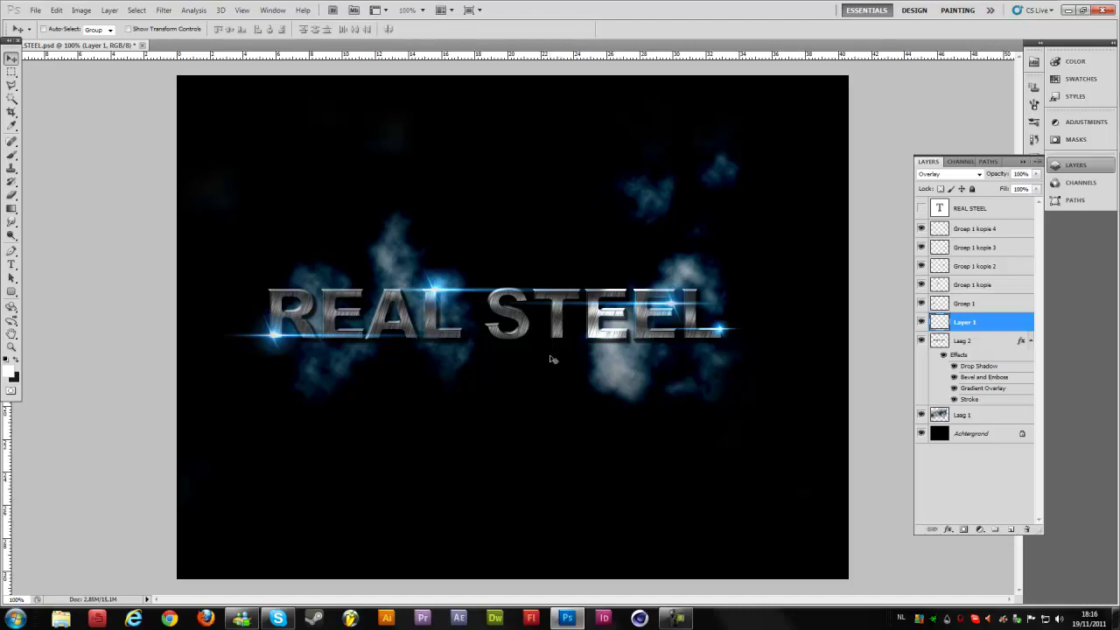
pyautogui.click(35, 11)
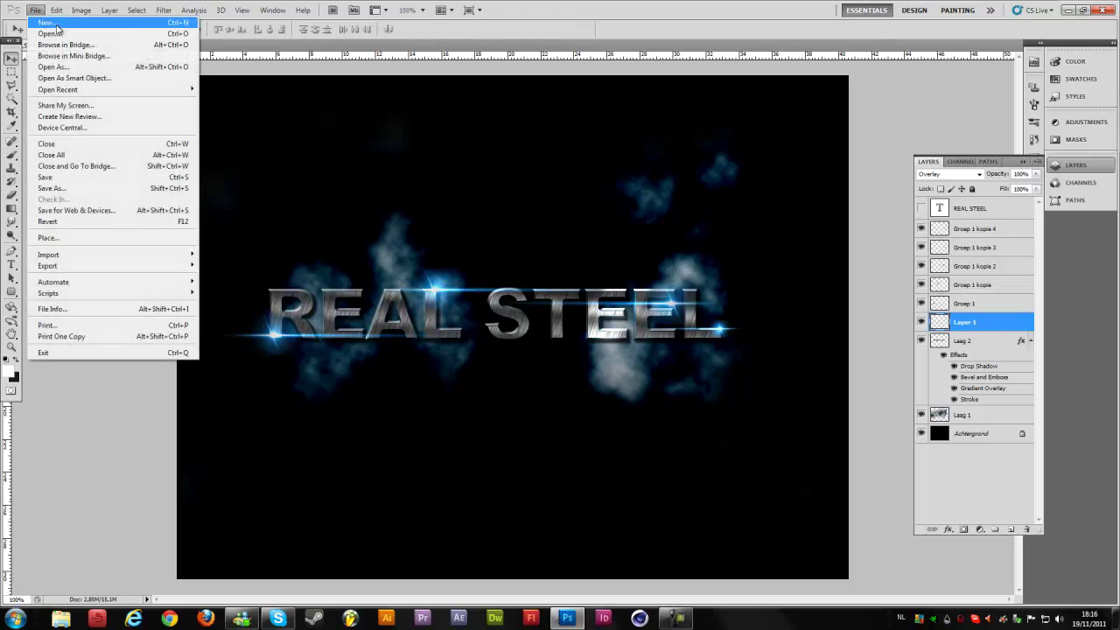
pyautogui.click(56, 25)
pyautogui.doubleClick(525, 213)
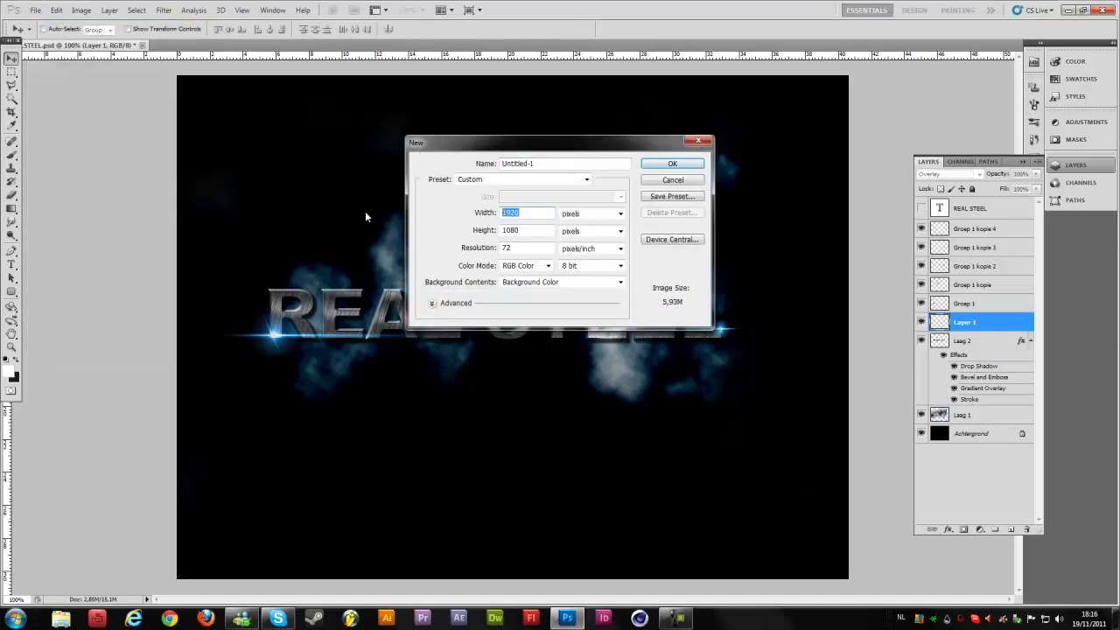
pyautogui.write('1280')
pyautogui.press('Tab')
pyautogui.press('Tab')
pyautogui.write('720')
pyautogui.click(666, 164)
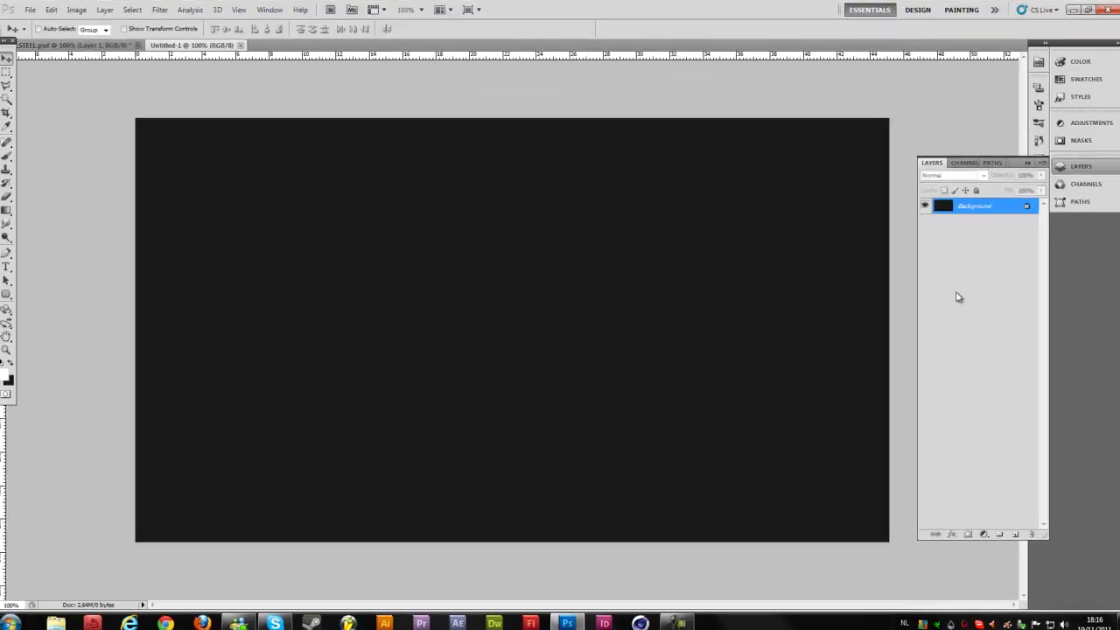
# Fill the background layer with black at 100% opacity in Normal mode.
pyautogui.hotkey('shift', 'F5')
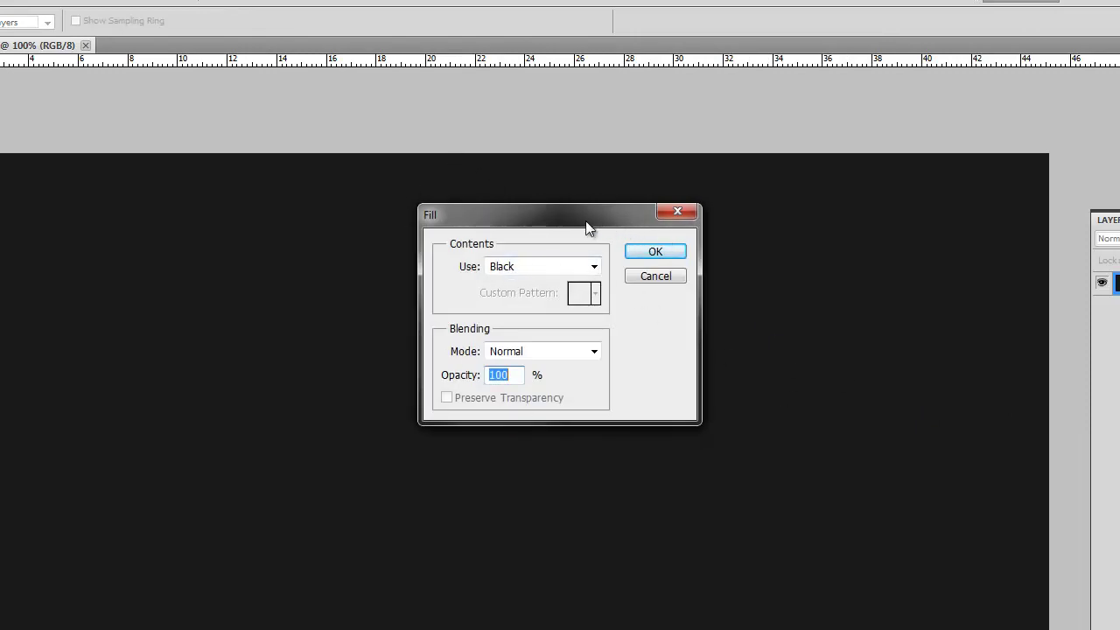
pyautogui.click(515, 271)
pyautogui.click(497, 395)
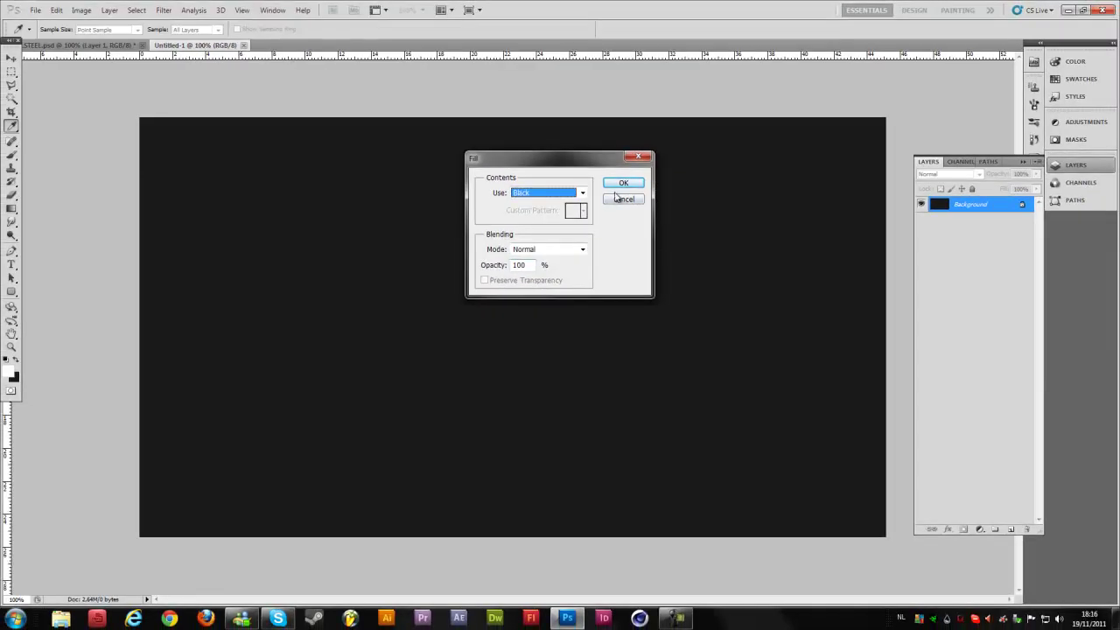
pyautogui.click(655, 252)
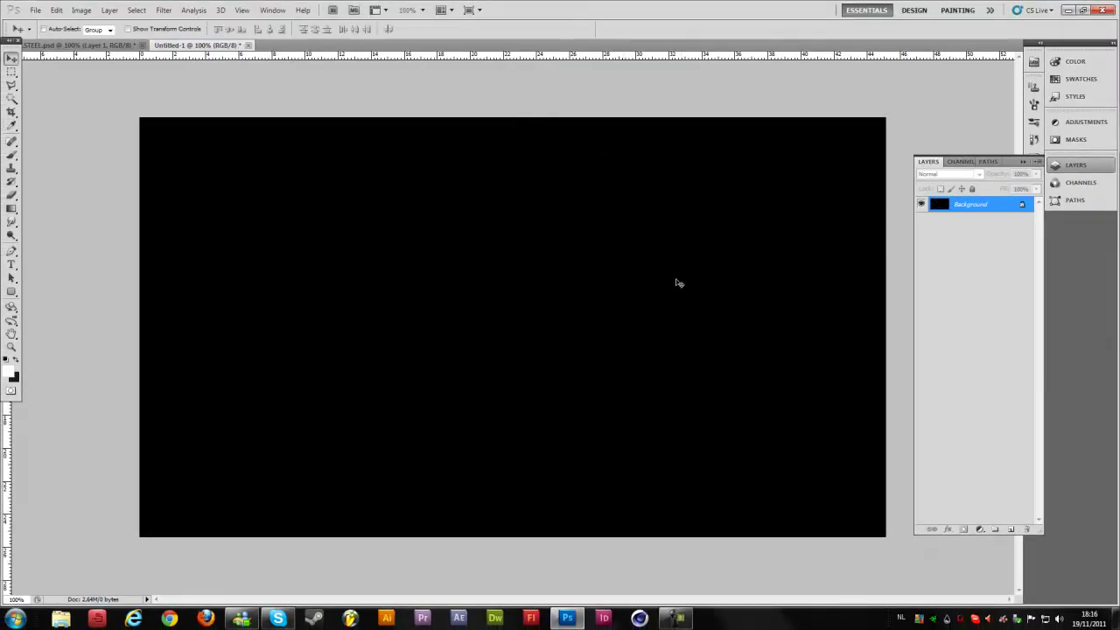
# Add the text "REAL STEEL" to the black canvas with the Type tool.
pyautogui.click(1010, 528)
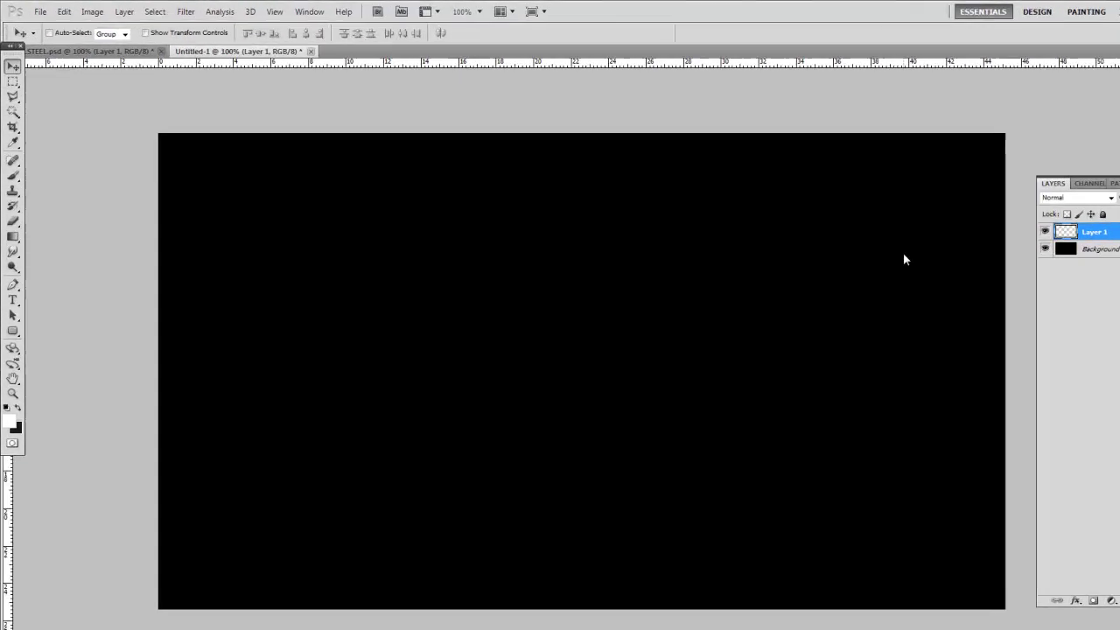
pyautogui.click(971, 220)
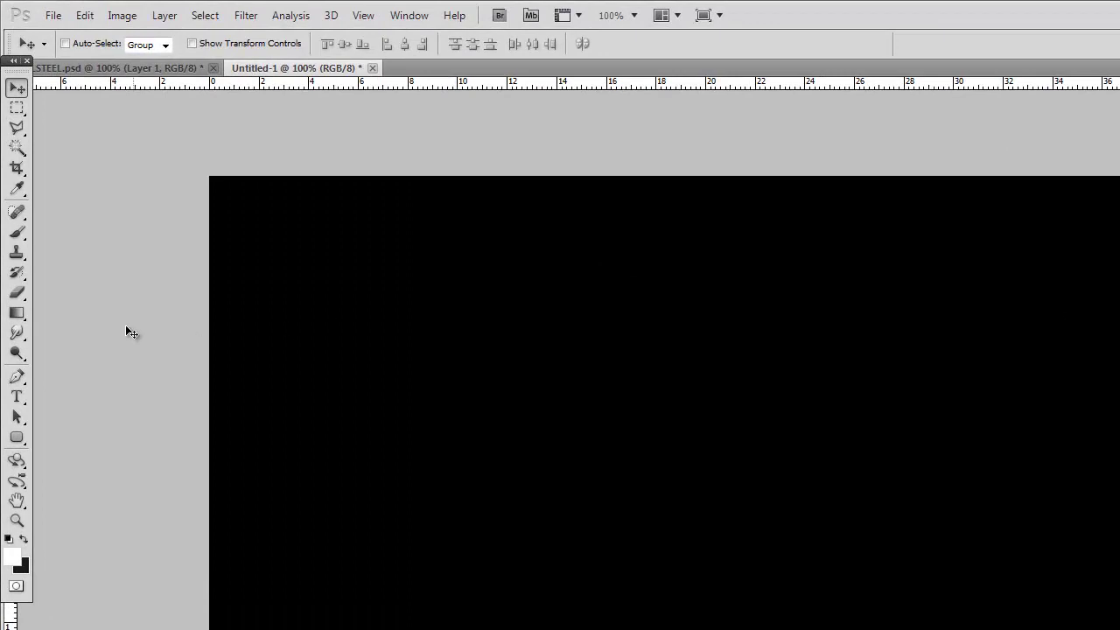
pyautogui.click(18, 397)
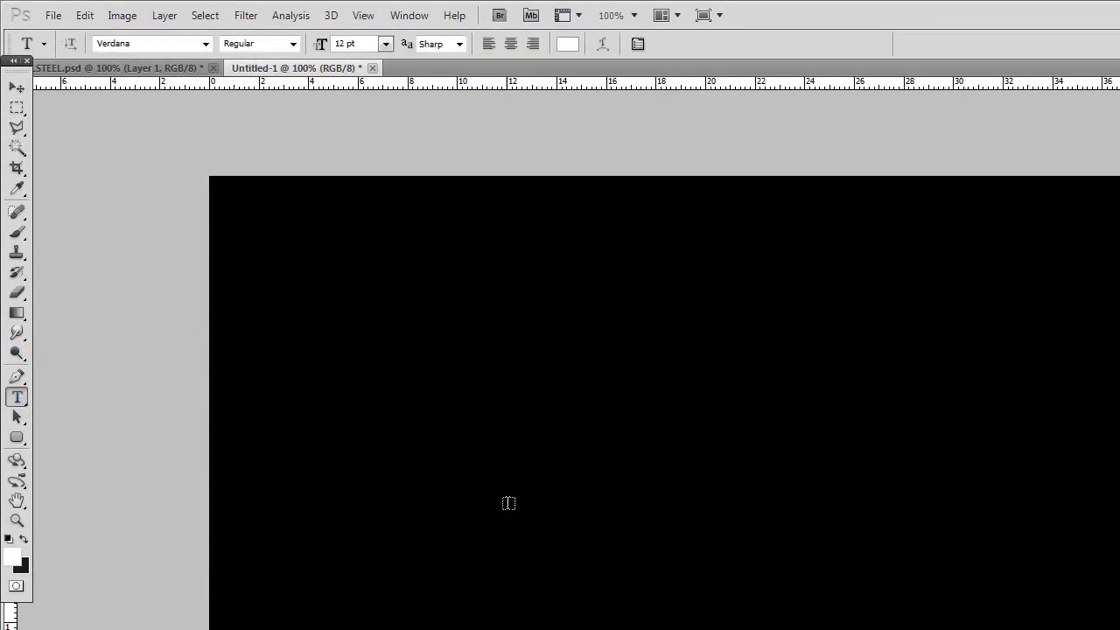
pyautogui.click(533, 474)
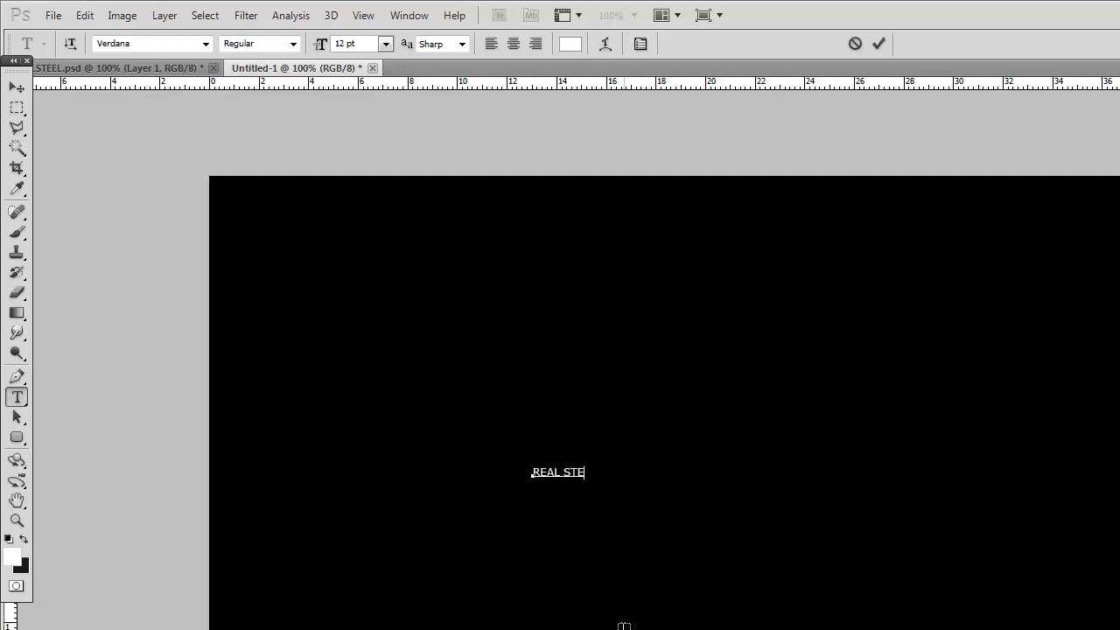
# Set the font size of the whole REAL STEEL text to 120 pt.
pyautogui.hotkey('ctrl', 'a')
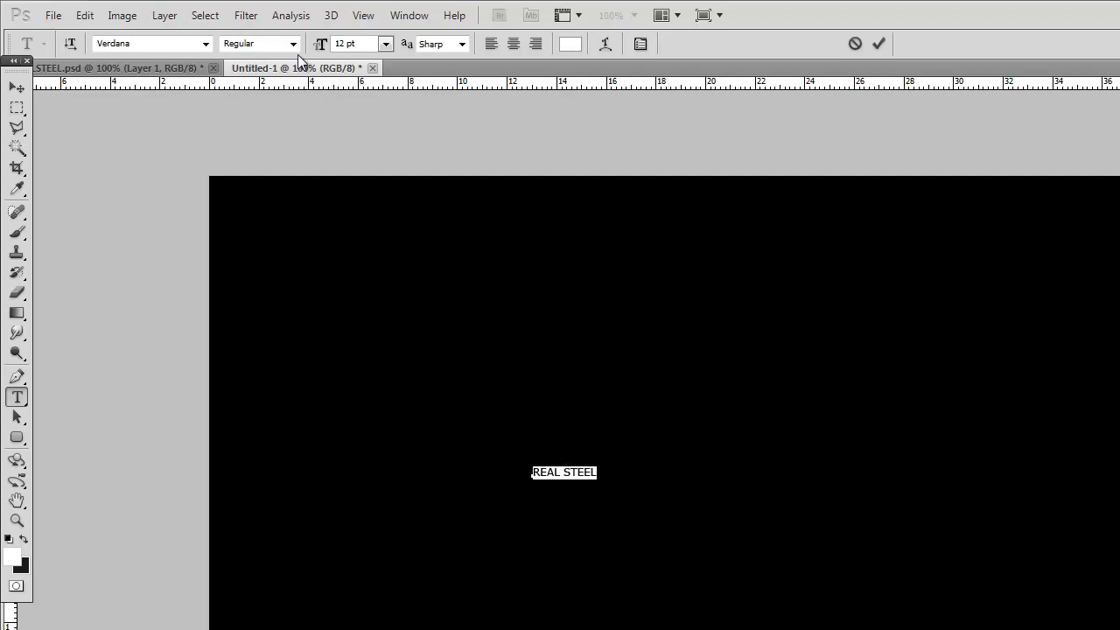
pyautogui.click(384, 44)
pyautogui.click(386, 340)
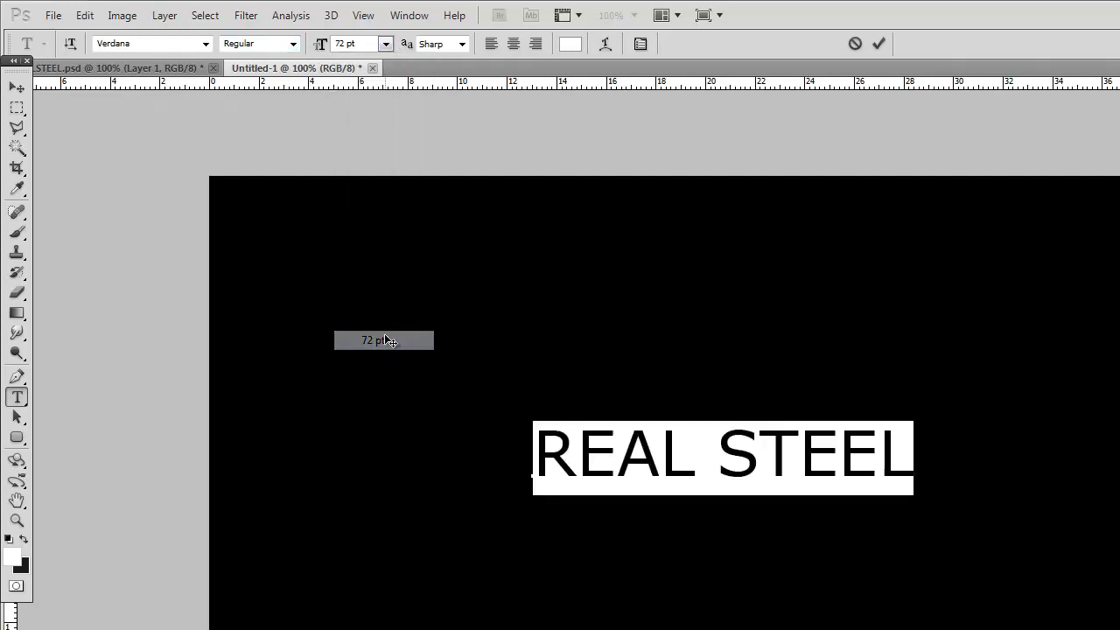
pyautogui.click(366, 42)
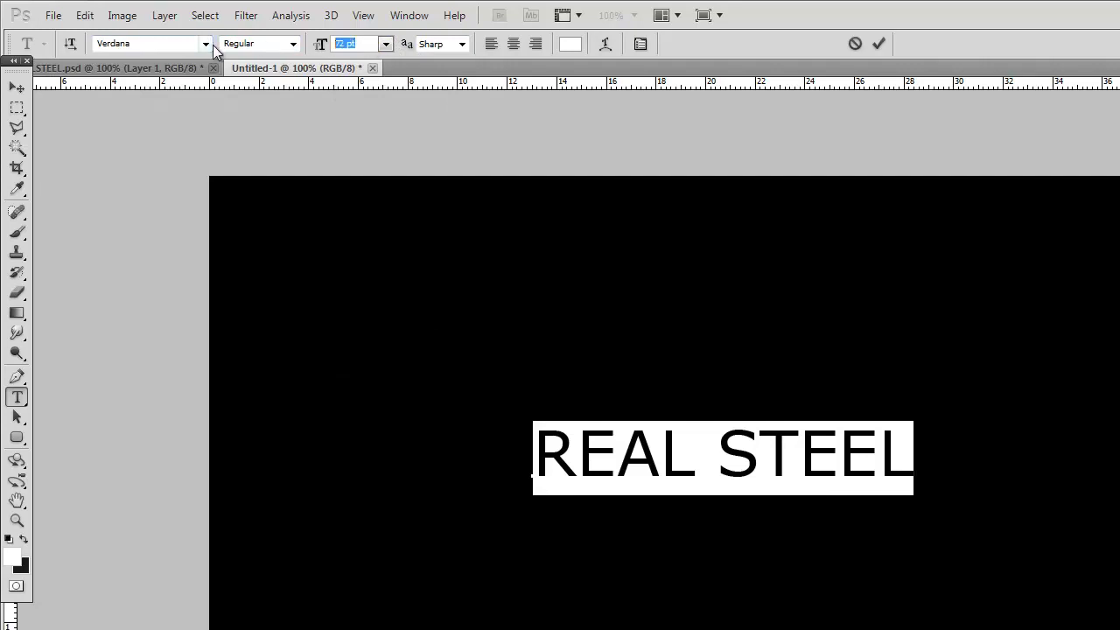
pyautogui.write('120')
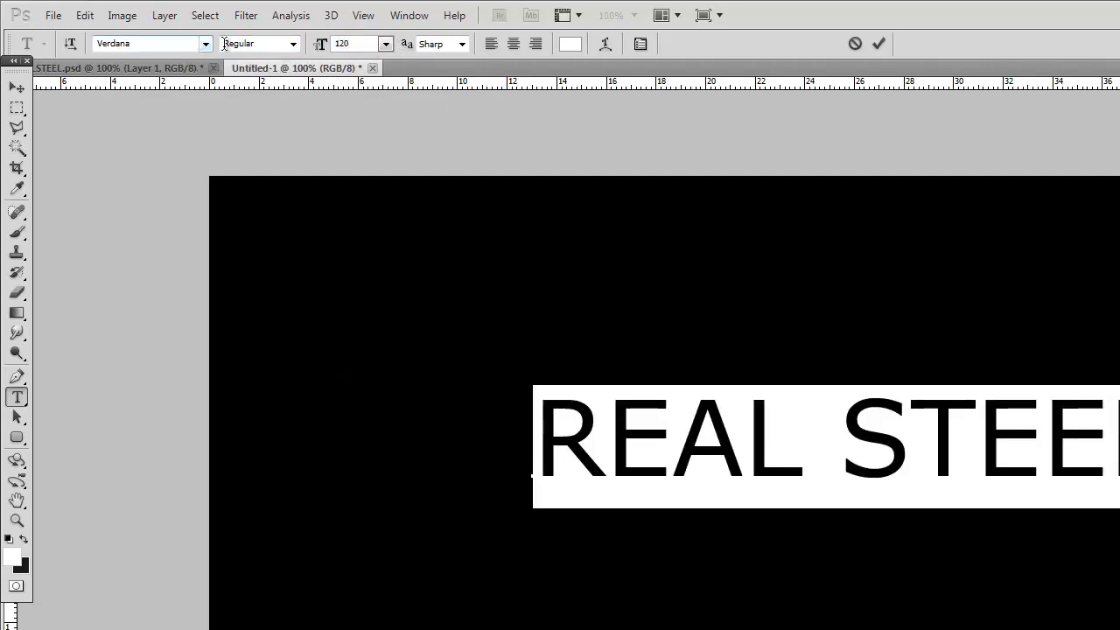
# Change the REAL STEEL text's font to Arial with the Black style and commit the text.
pyautogui.click(205, 43)
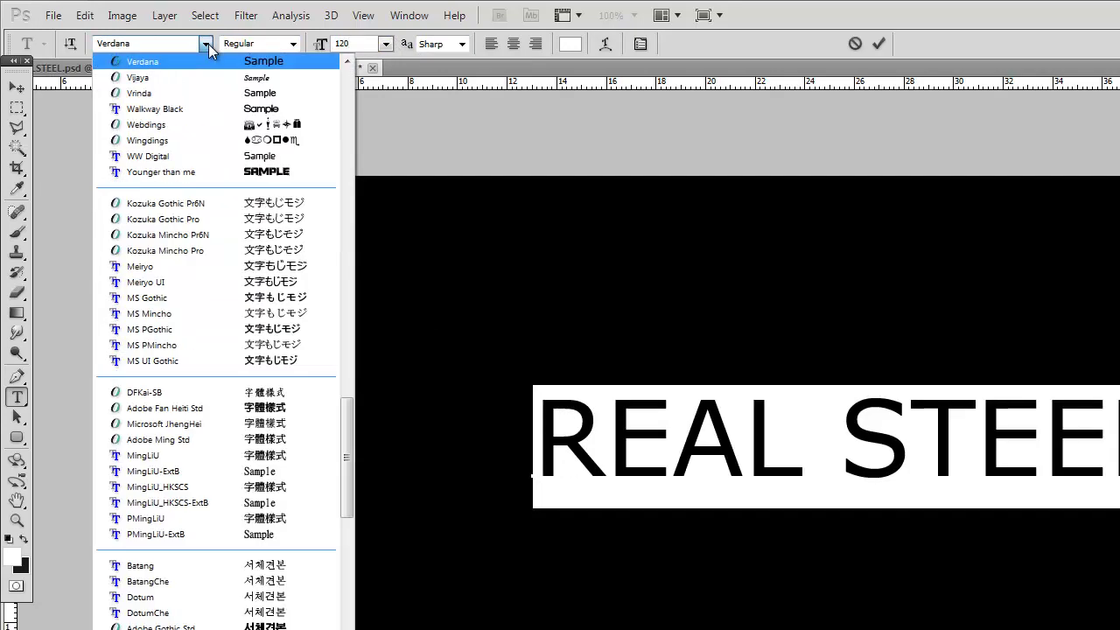
pyautogui.scroll(-10, 193, 174)
pyautogui.moveTo(349, 308); pyautogui.dragTo(347, 77)
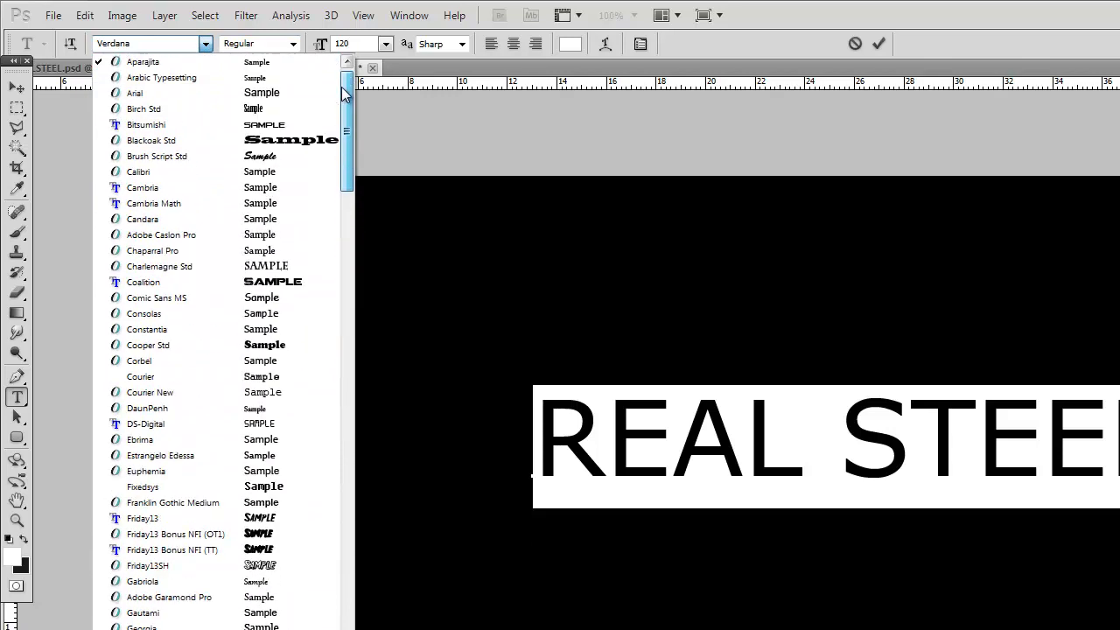
pyautogui.click(165, 92)
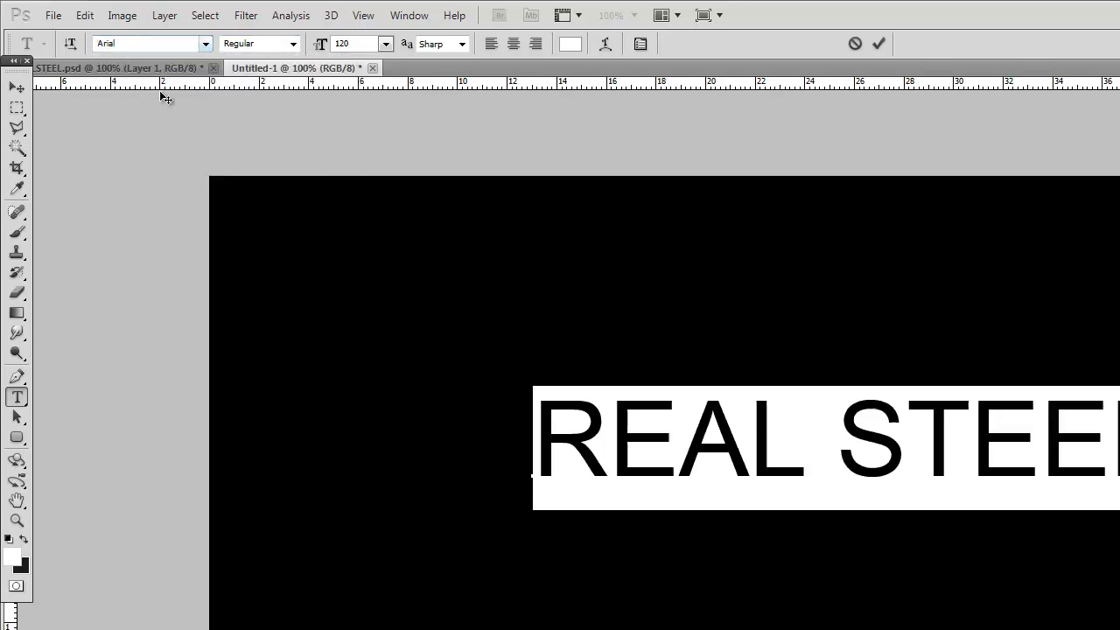
pyautogui.click(293, 43)
pyautogui.click(250, 114)
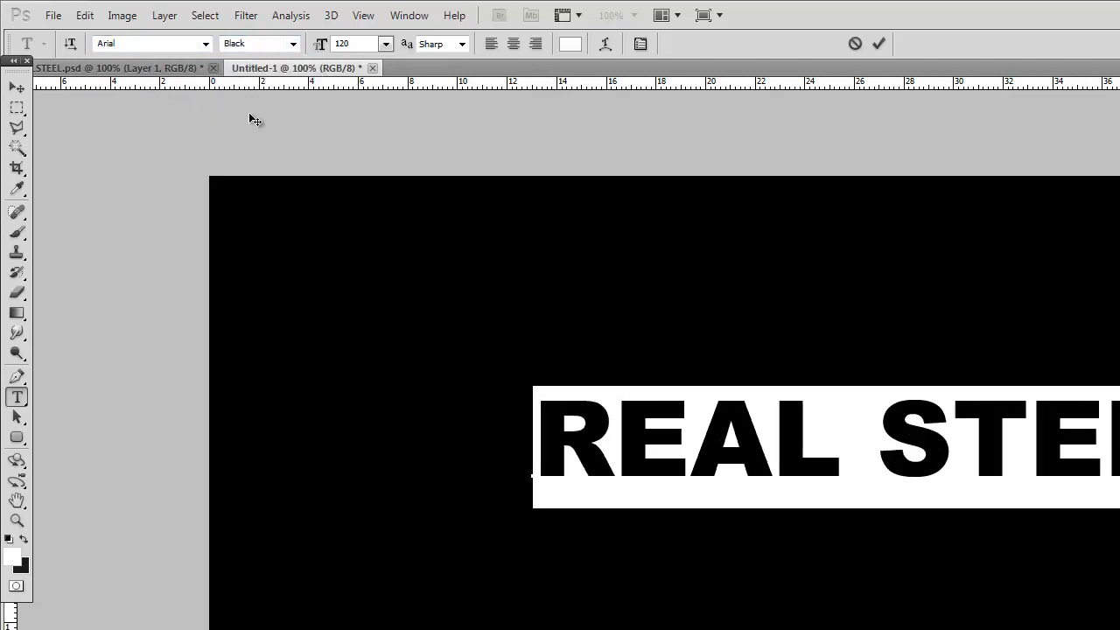
pyautogui.click(16, 87)
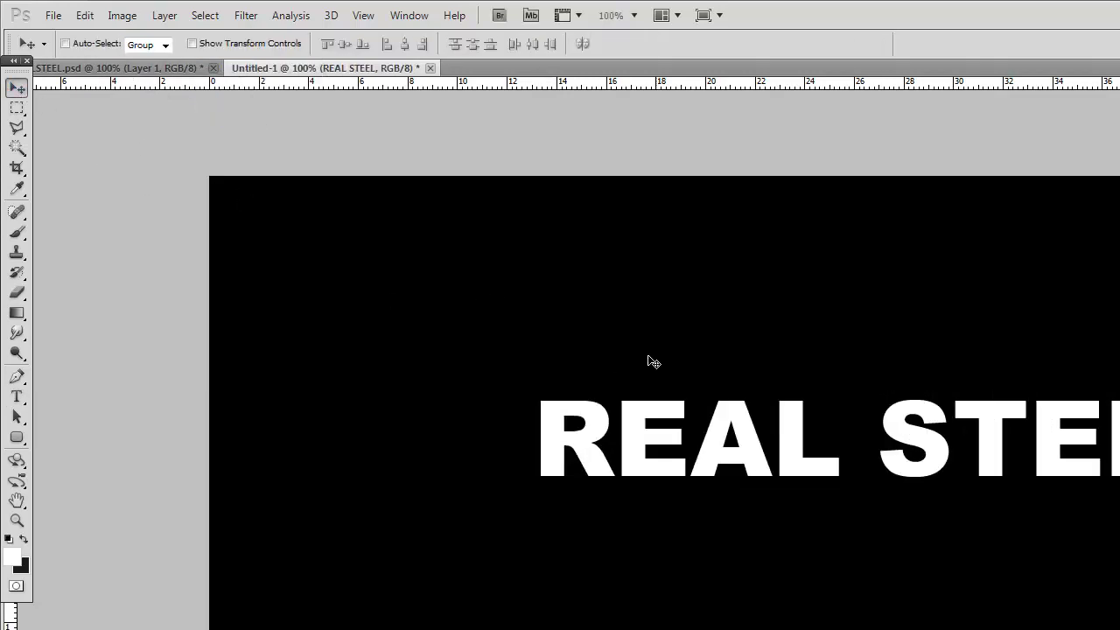
# Move the text toward the middle and align it with the Background layer's vertical and horizontal centers.
pyautogui.moveTo(678, 444); pyautogui.dragTo(586, 470)
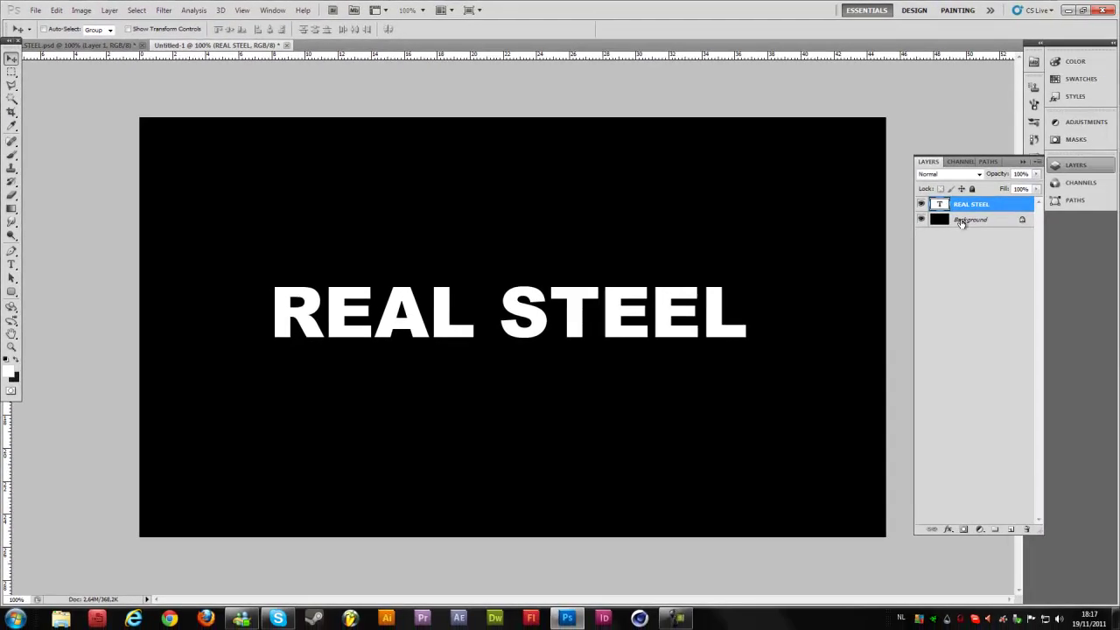
pyautogui.keyDown('shift'); pyautogui.click(959, 219); pyautogui.keyUp('shift')
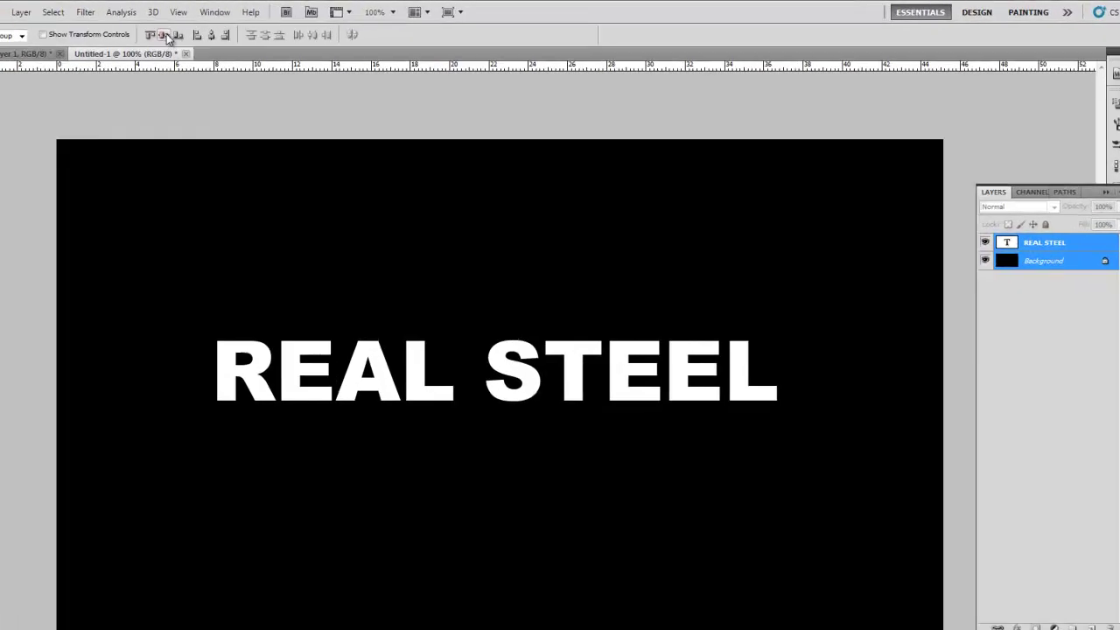
pyautogui.click(231, 29)
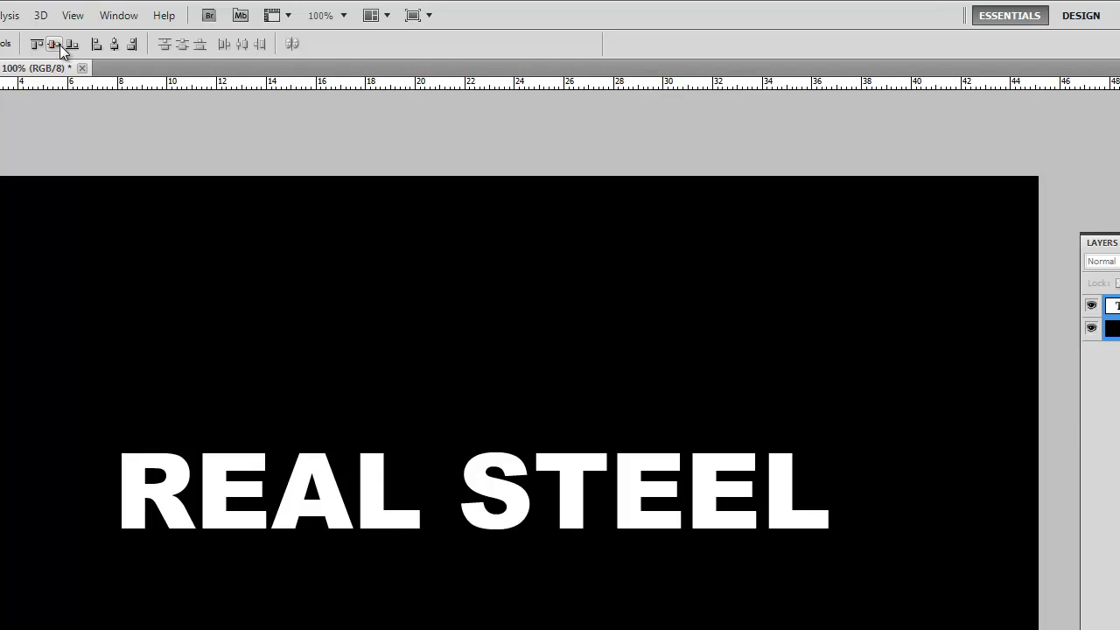
pyautogui.click(116, 48)
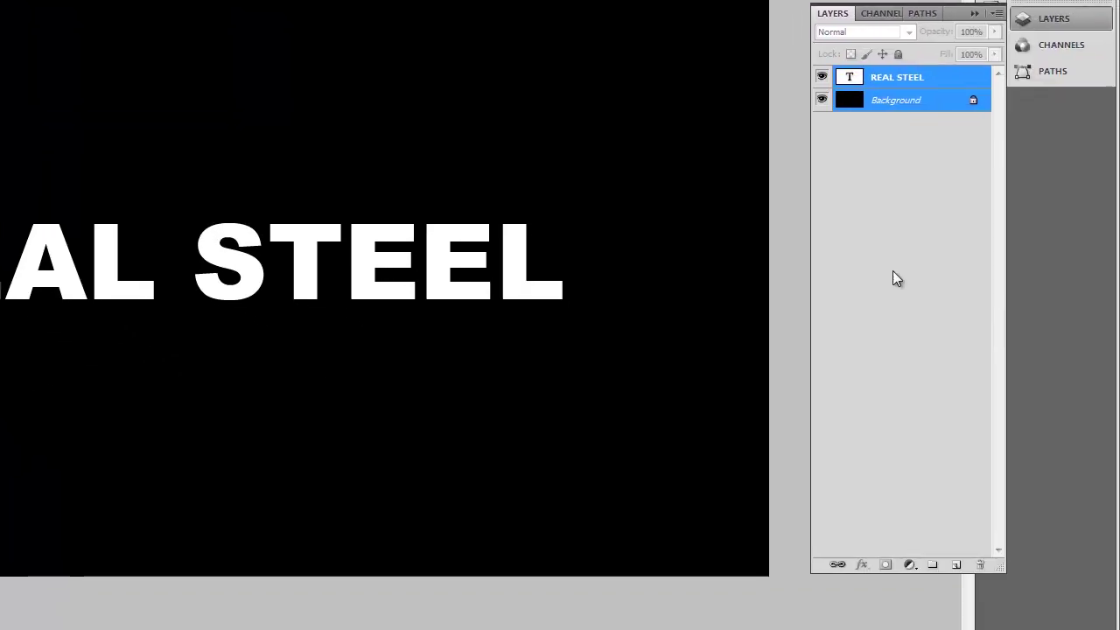
# Select only the REAL STEEL text layer and move the text slightly upward on the canvas.
pyautogui.click(1013, 377)
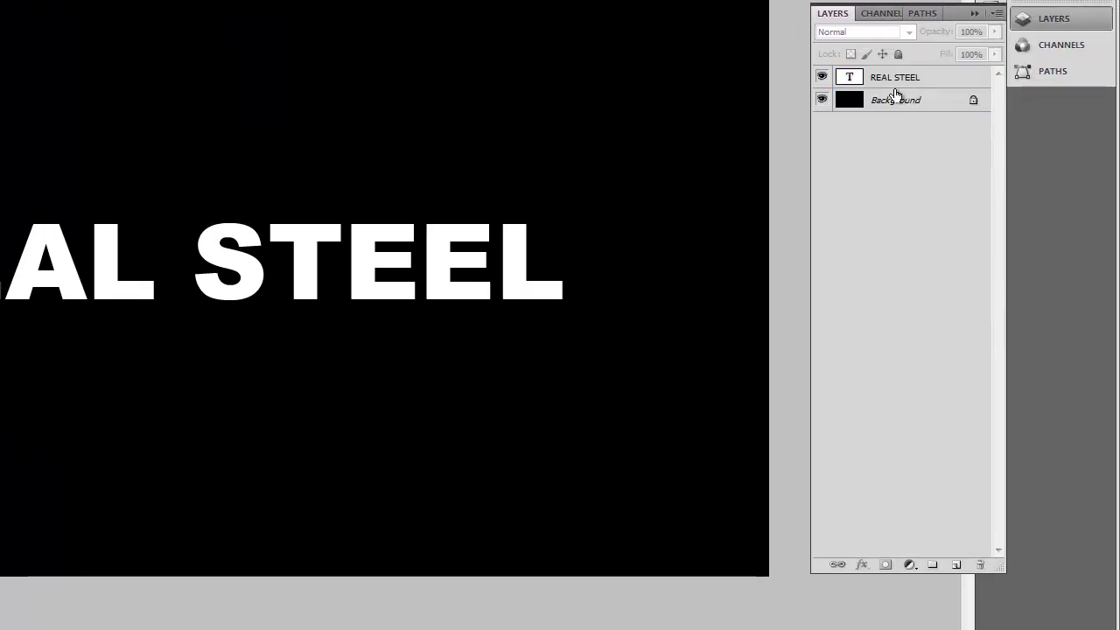
pyautogui.click(1013, 180)
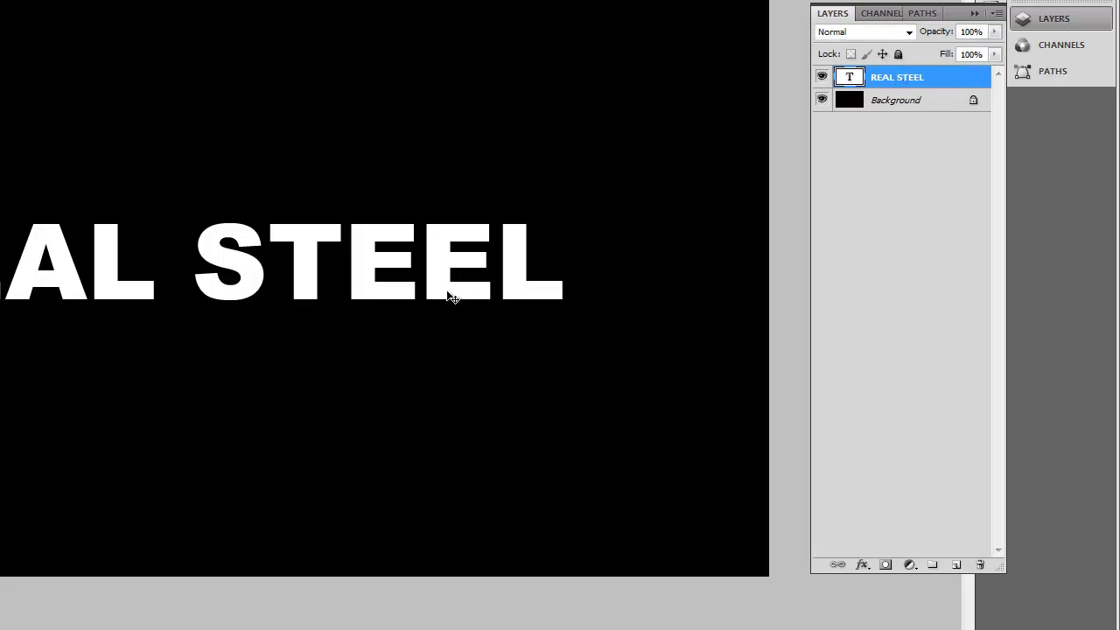
pyautogui.moveTo(447, 295); pyautogui.dragTo(449, 256)
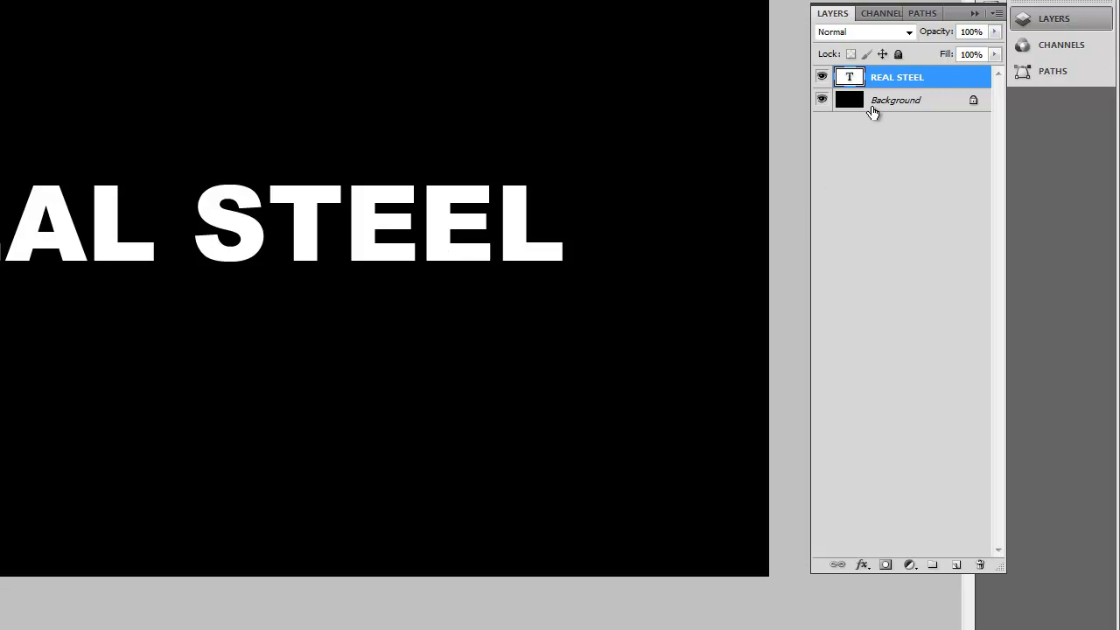
# Create a new layer above the text and fill it with black at 100% opacity.
pyautogui.click(956, 566)
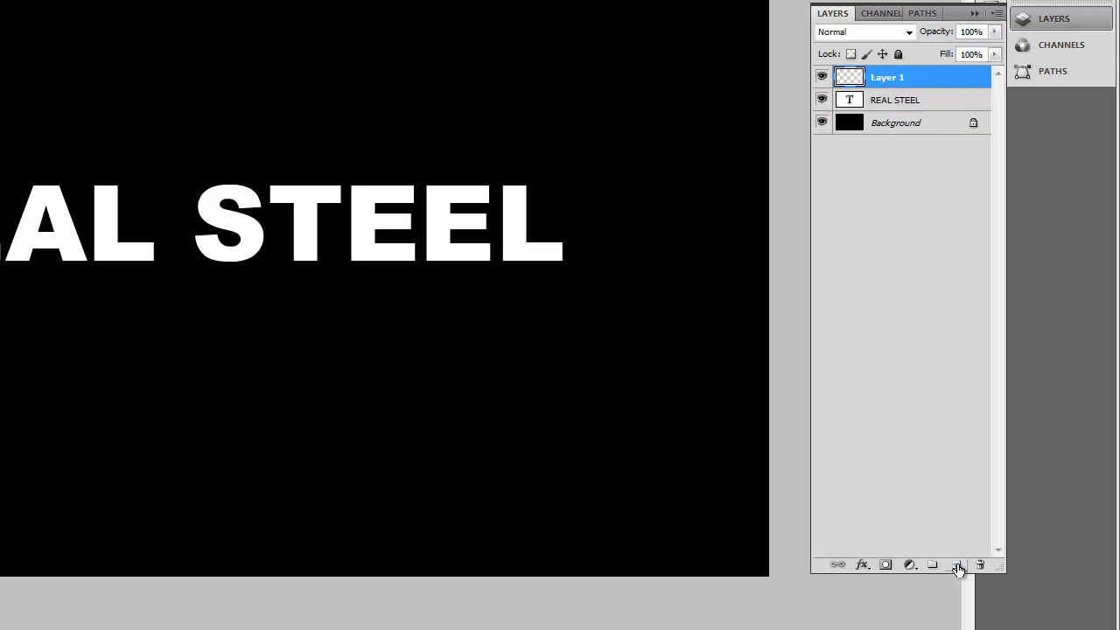
pyautogui.hotkey('shift', 'F5')
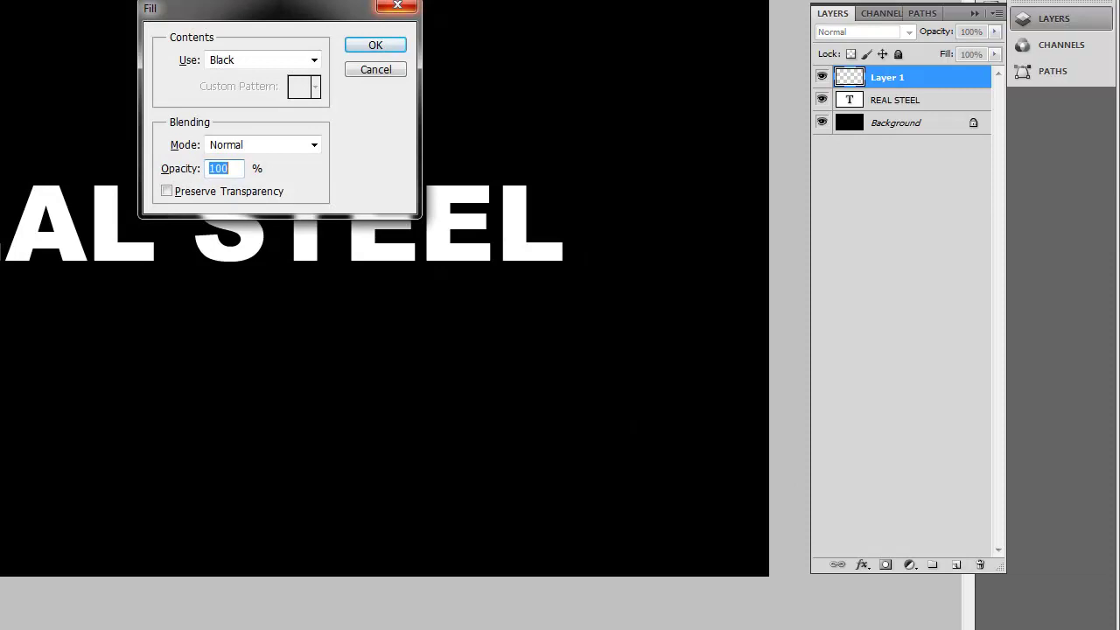
pyautogui.click(375, 45)
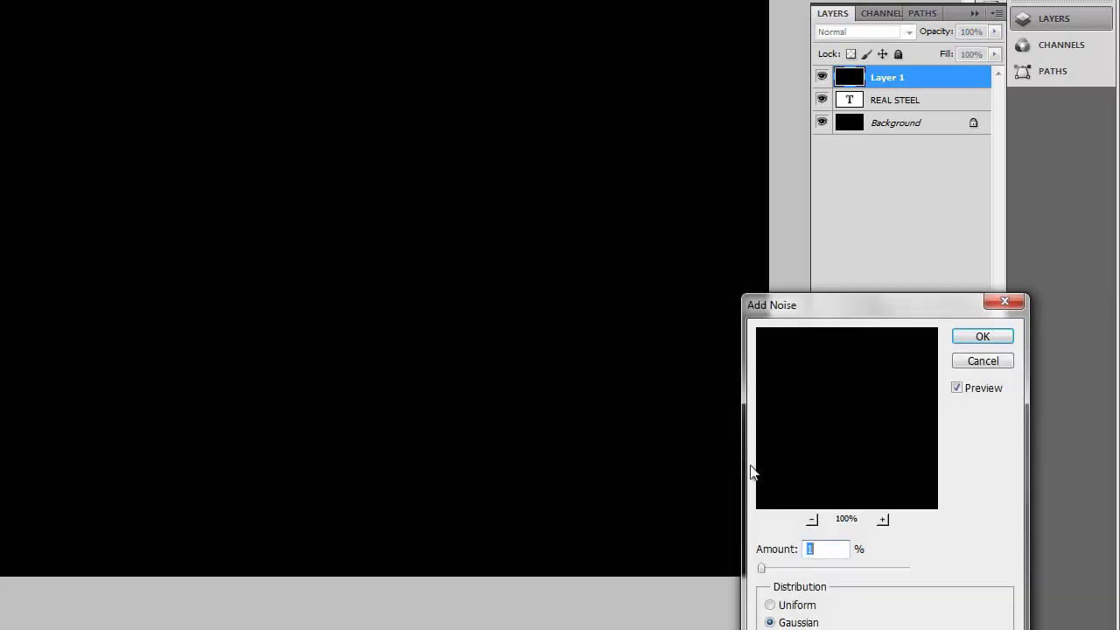
# Apply Add Noise to the black layer with a 50% amount, Gaussian distribution and Monochromatic enabled.
pyautogui.moveTo(804, 302); pyautogui.dragTo(446, 91)
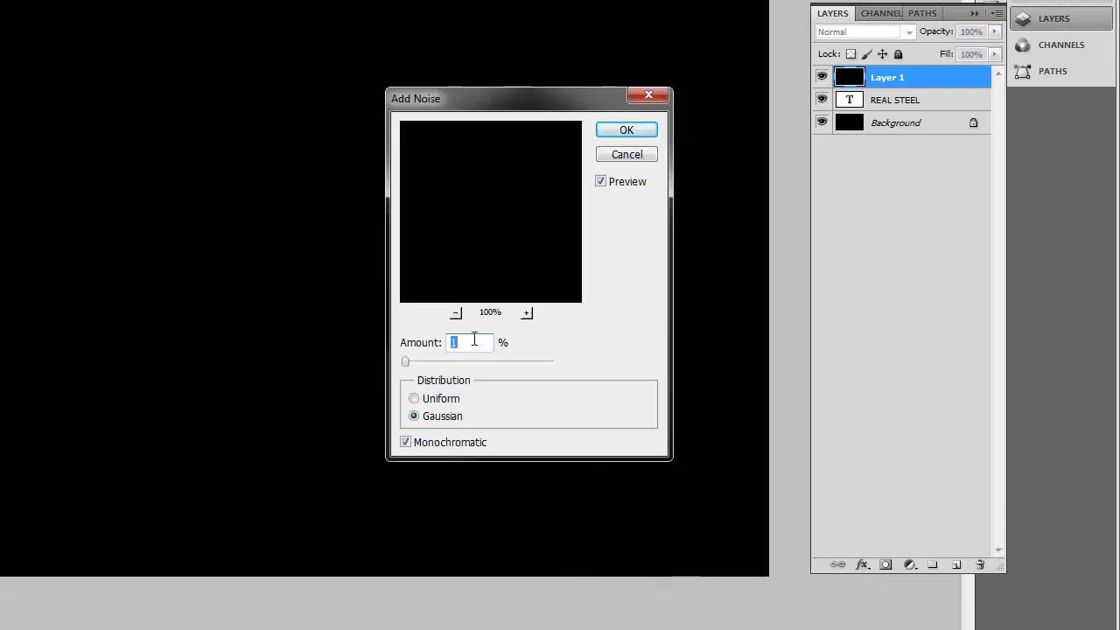
pyautogui.write('50')
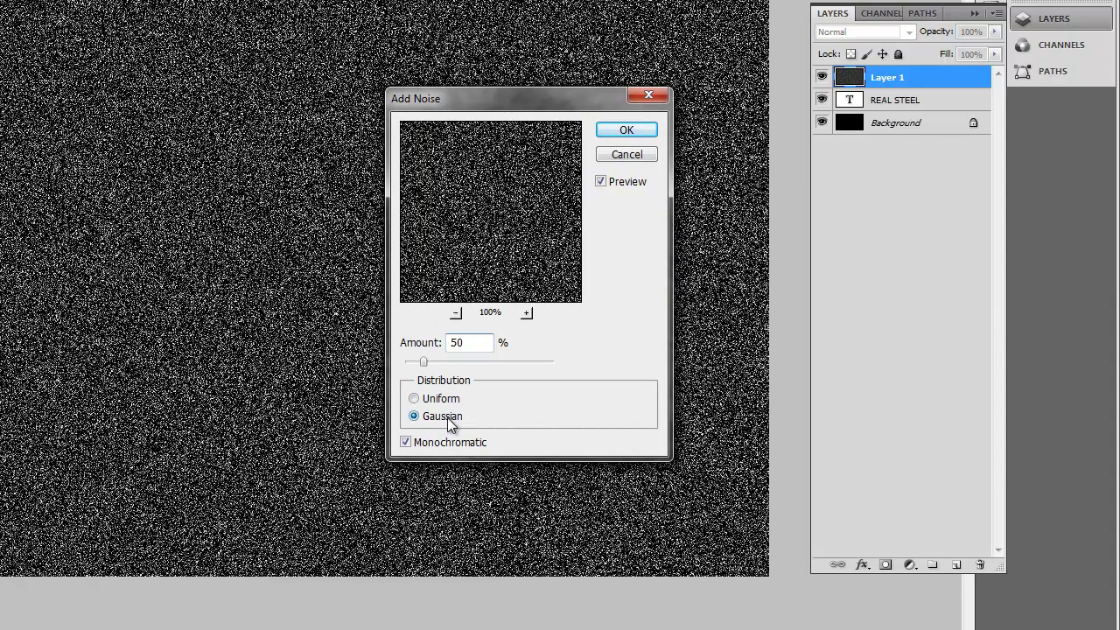
pyautogui.click(406, 443)
pyautogui.click(406, 442)
pyautogui.click(624, 133)
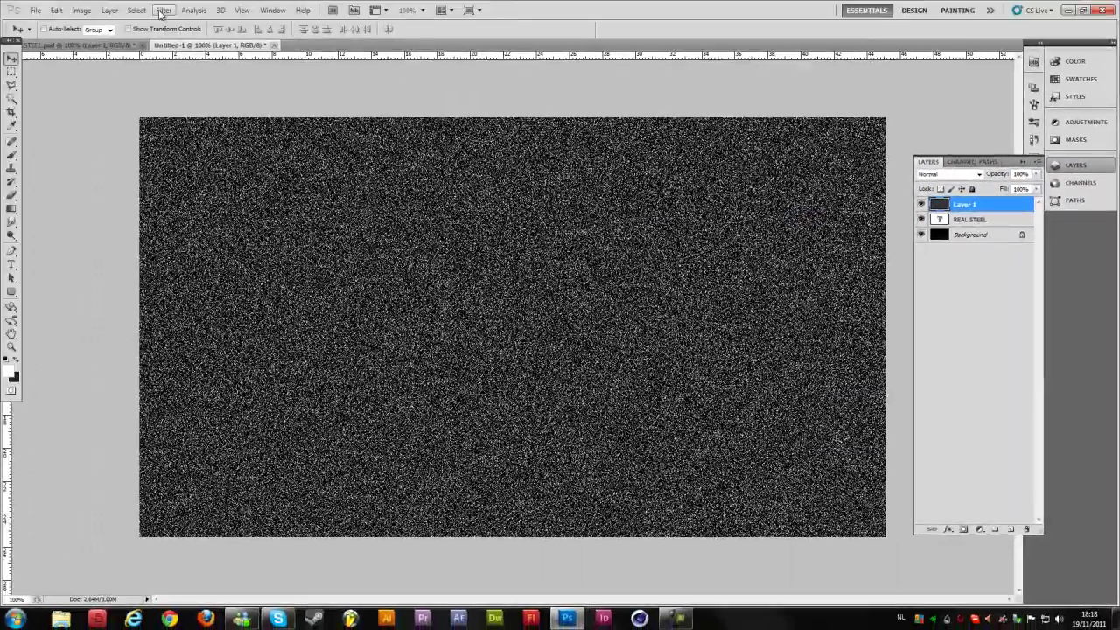
# Apply Motion Blur to the noise layer with a 27° angle and a 70-pixel distance.
pyautogui.click(163, 10)
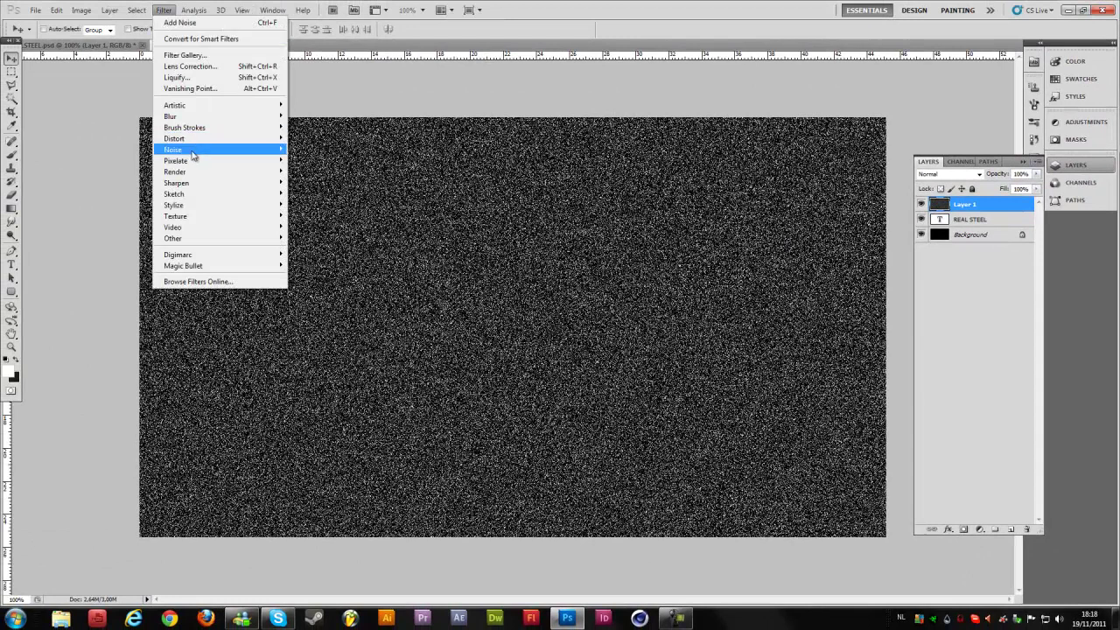
pyautogui.moveTo(180, 185)
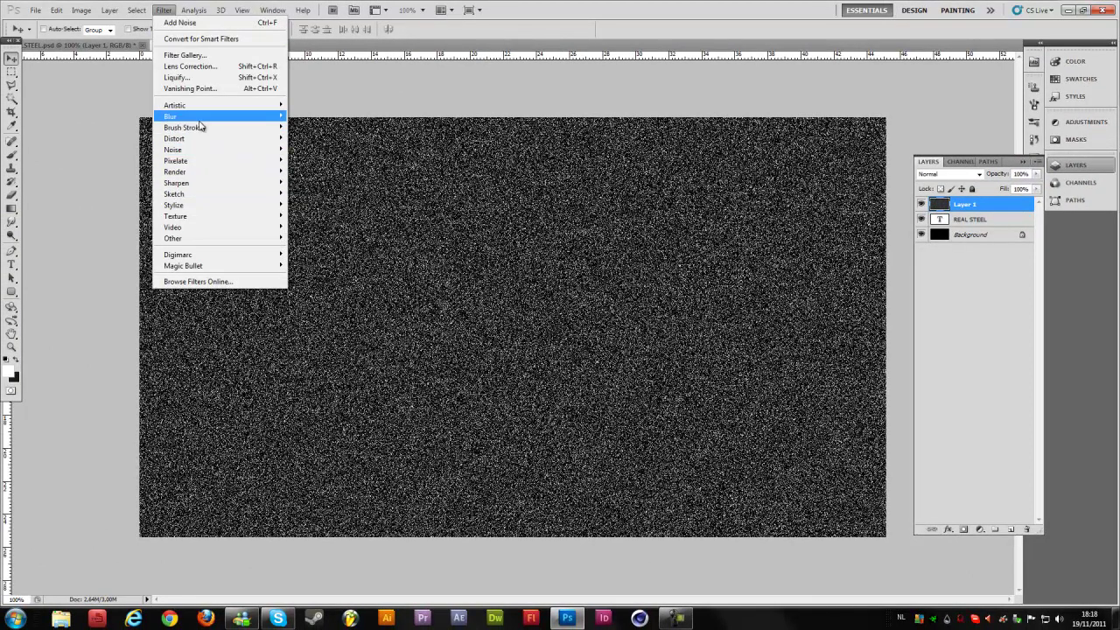
pyautogui.moveTo(215, 119)
pyautogui.click(316, 182)
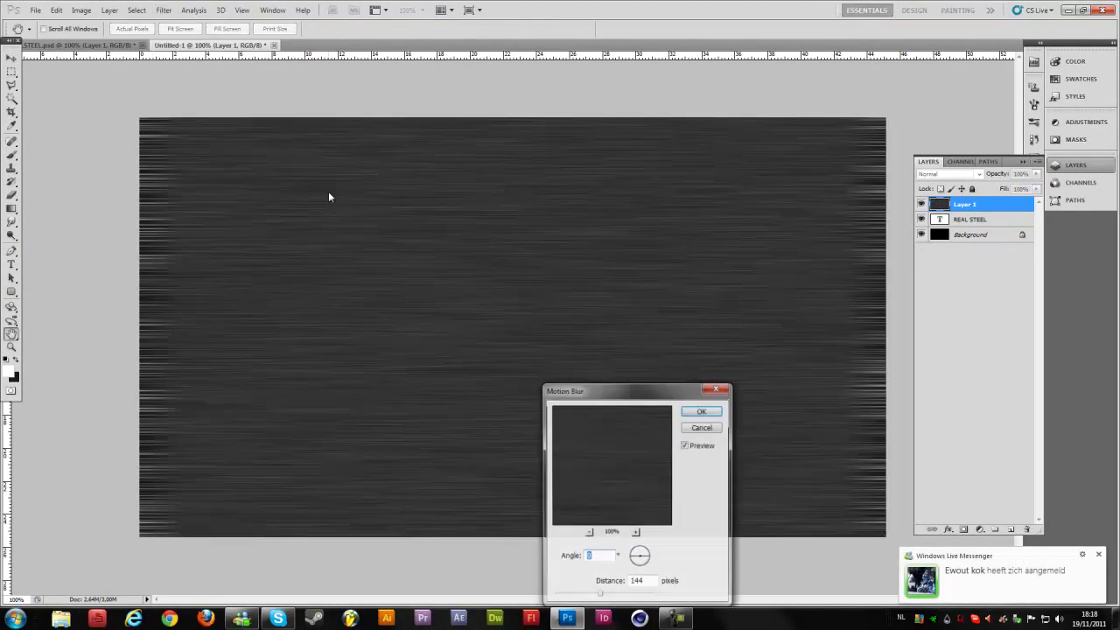
pyautogui.moveTo(640, 560); pyautogui.dragTo(655, 556)
pyautogui.press('Tab')
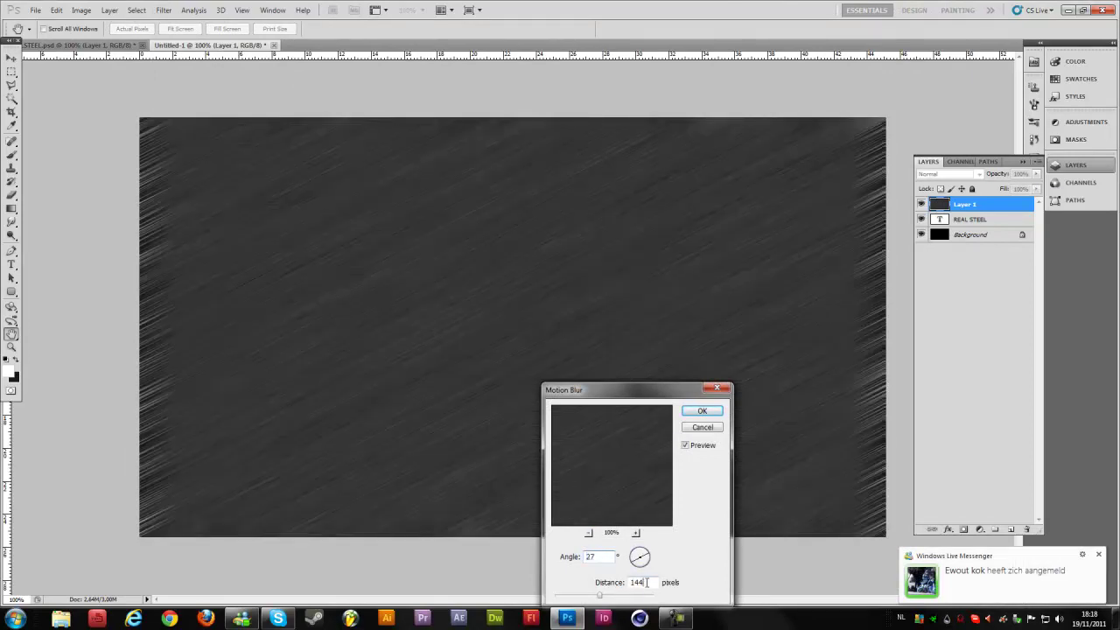
pyautogui.write('120')
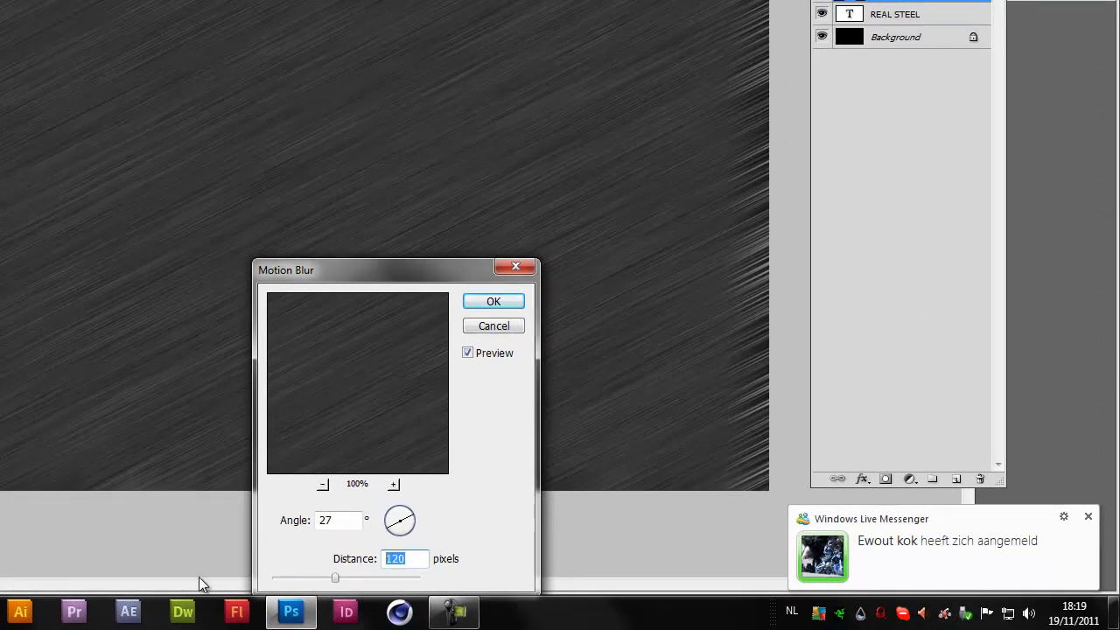
pyautogui.write('70')
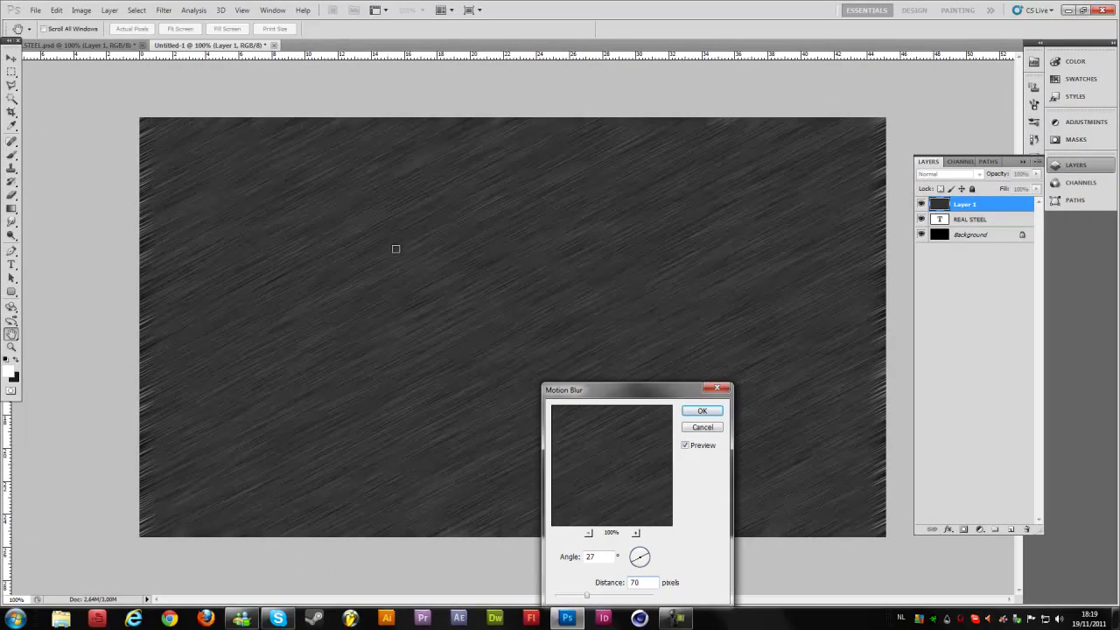
pyautogui.click(702, 412)
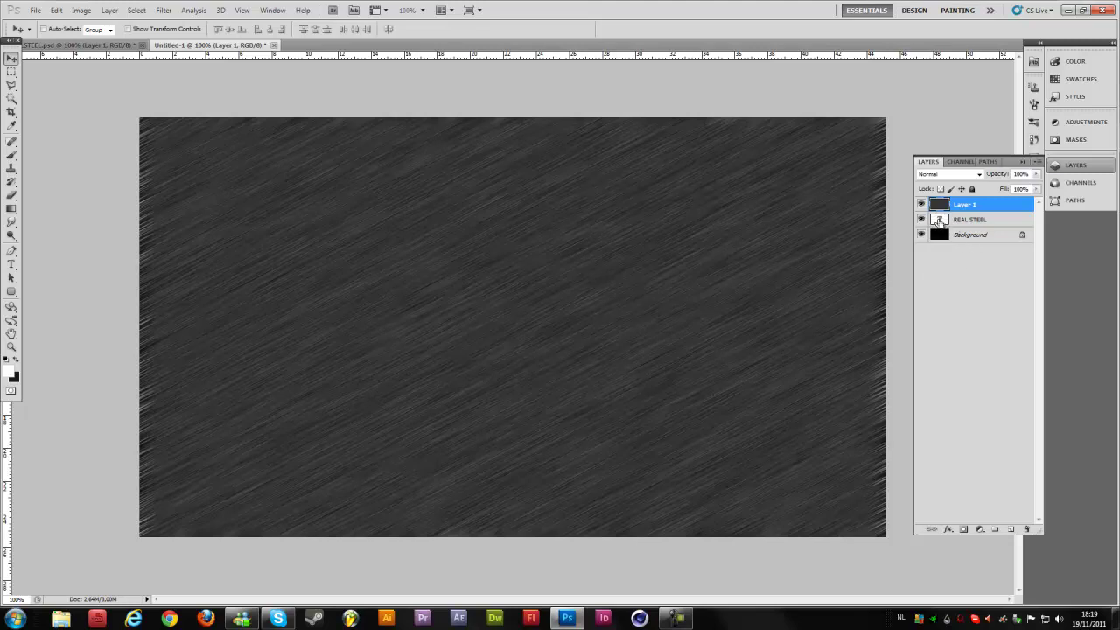
# Load the REAL STEEL letter shapes as a selection, delete the Layer 1 texture outside them, and deselect.
pyautogui.keyDown('ctrl'); pyautogui.click(938, 221); pyautogui.keyUp('ctrl')
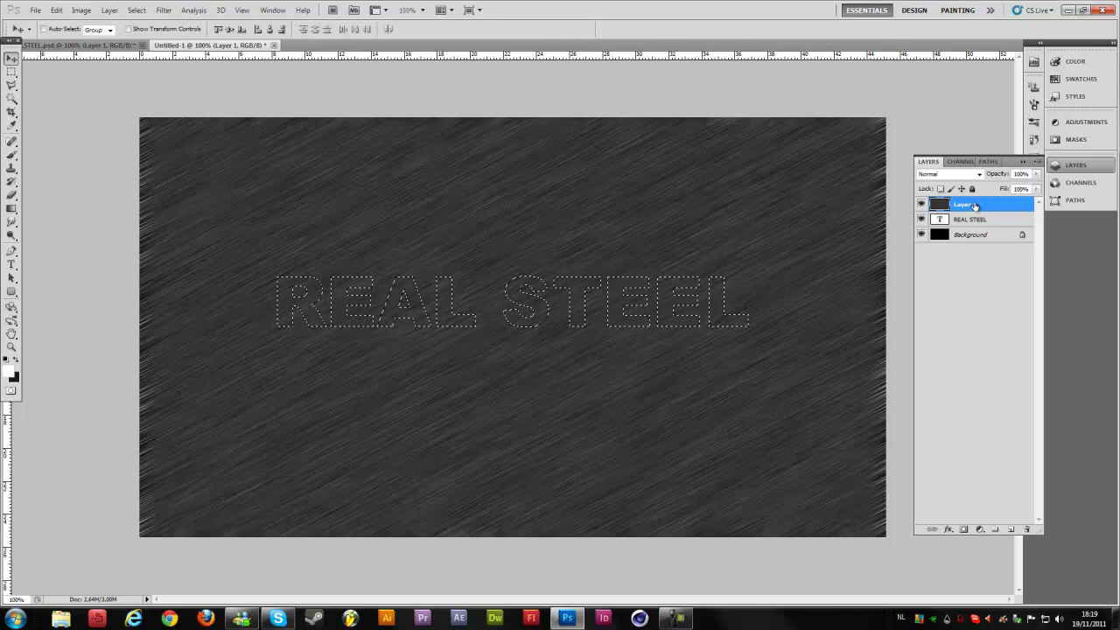
pyautogui.doubleClick(966, 205)
pyautogui.press('Return')
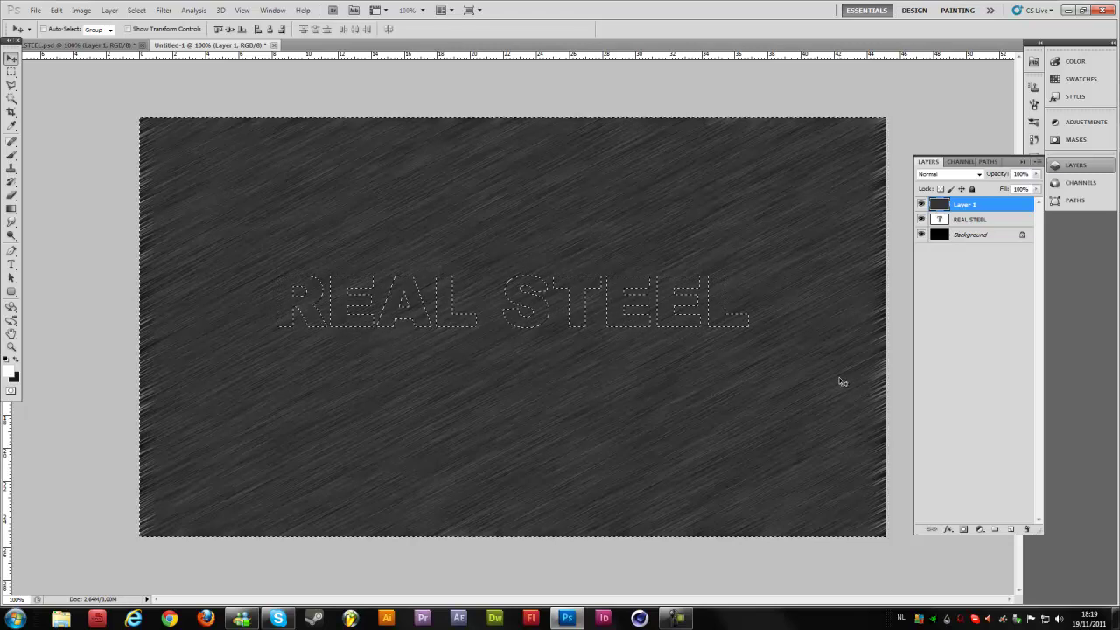
pyautogui.hotkey('ctrl', 'shift', 'i')
pyautogui.press('Delete')
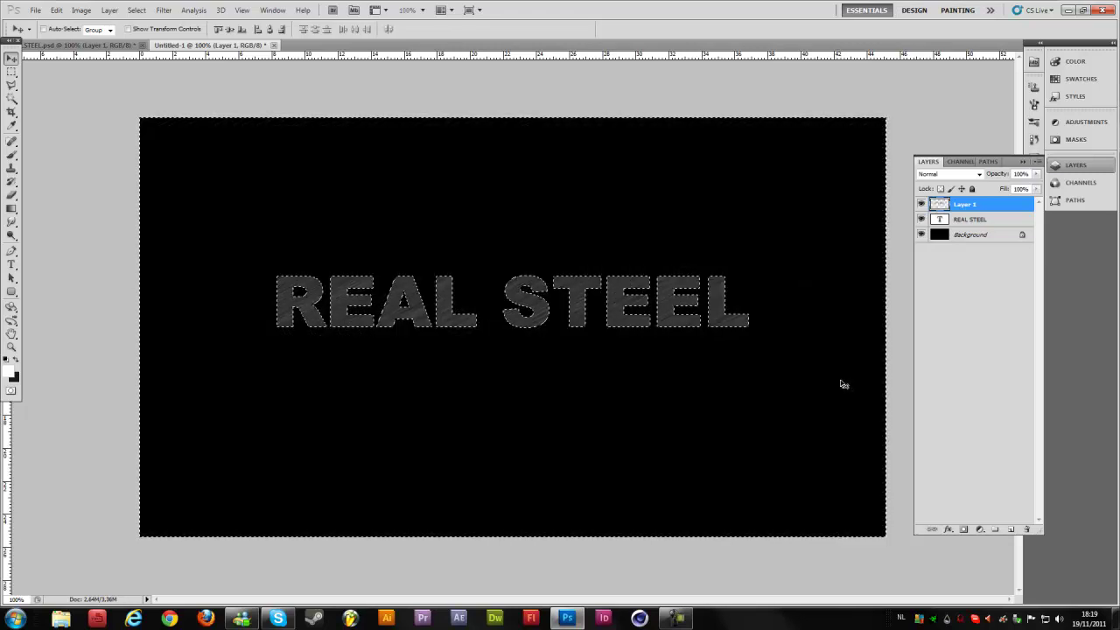
pyautogui.hotkey('ctrl', 'd')
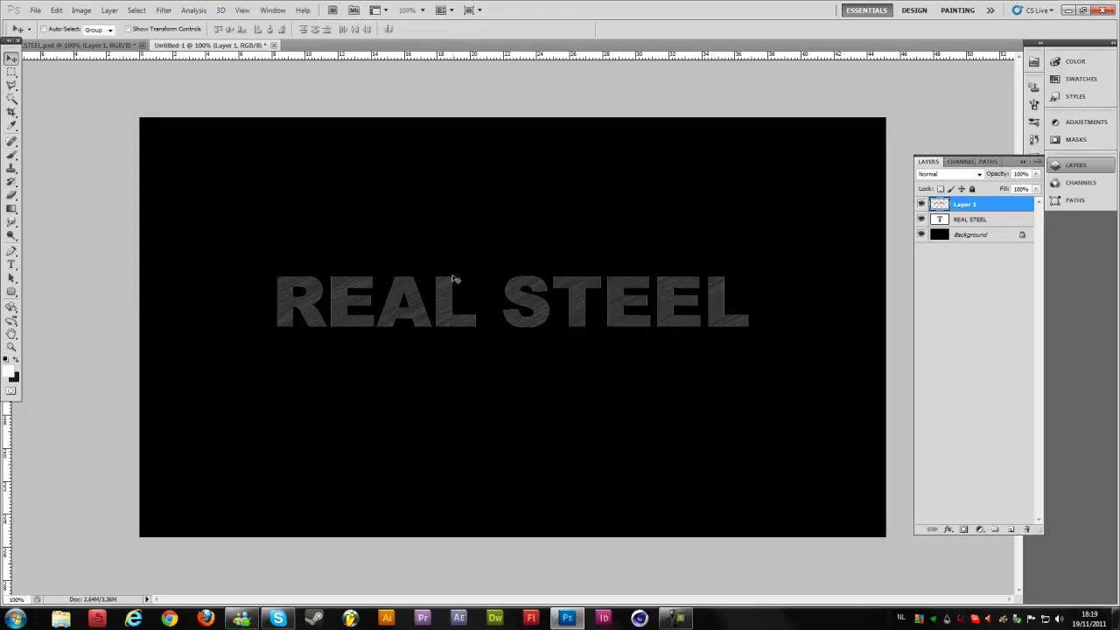
# Hide the REAL STEEL text layer and make Layer 1 the active layer.
pyautogui.click(981, 222)
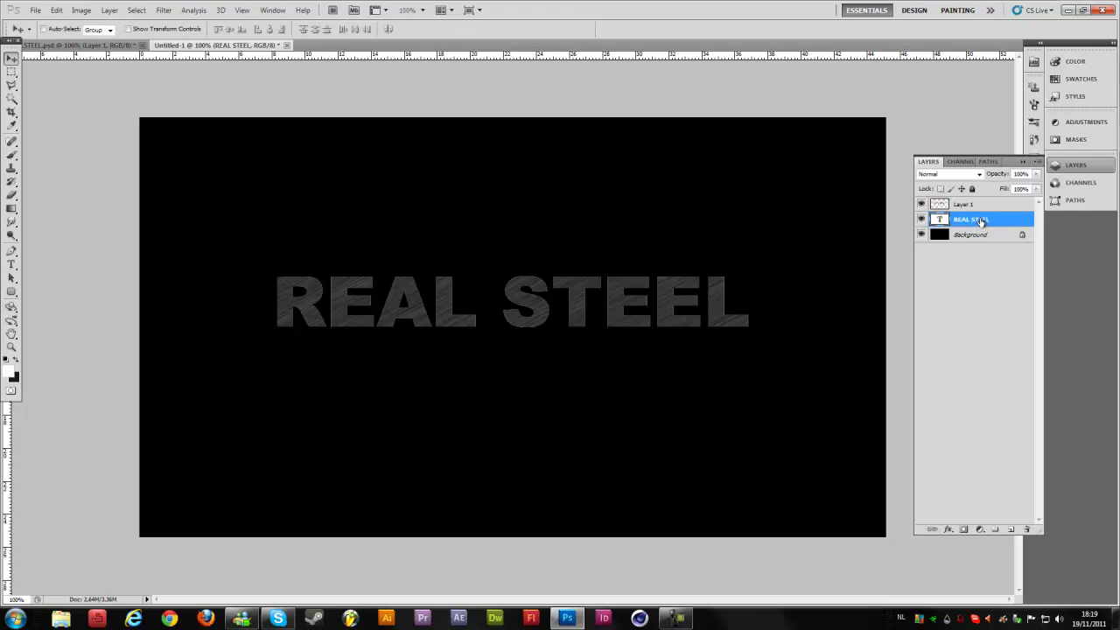
pyautogui.click(921, 220)
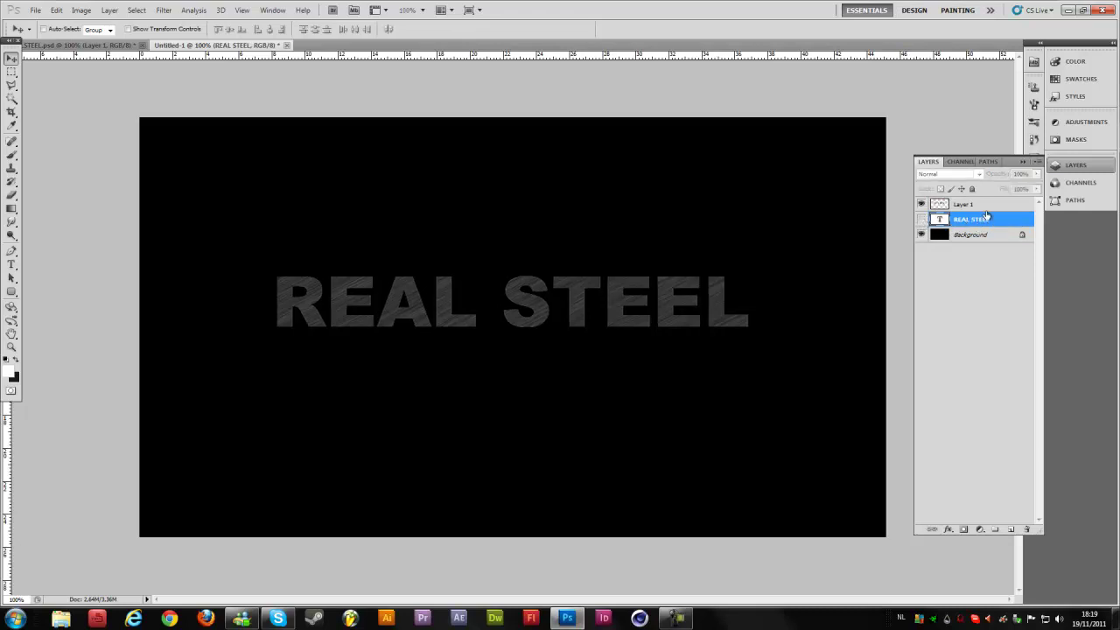
pyautogui.click(967, 205)
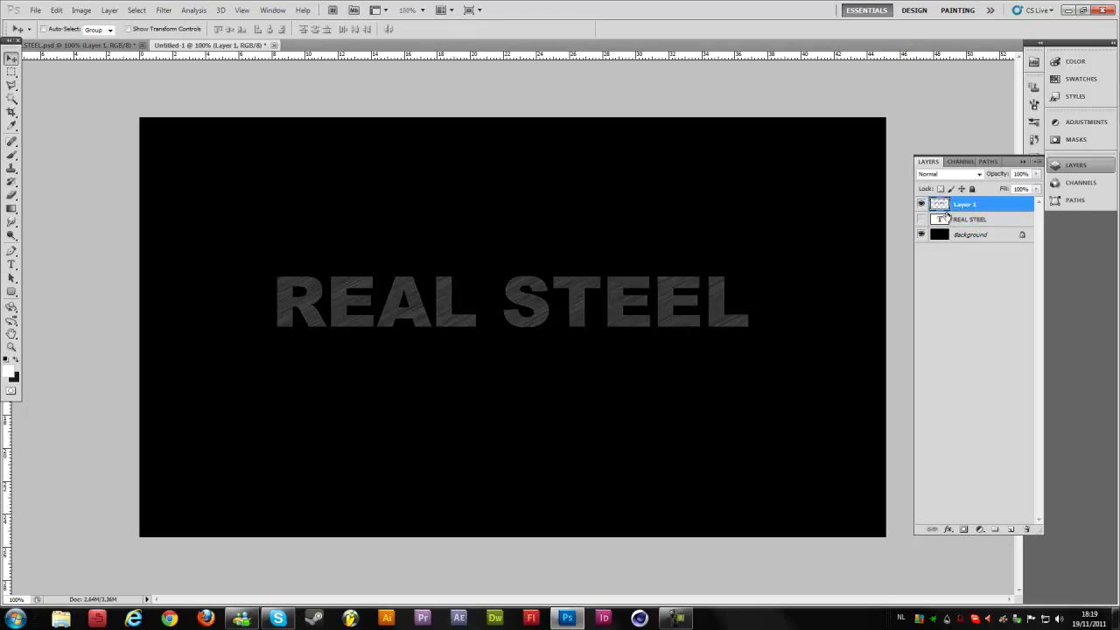
# Add Bevel and Emboss to Layer 1 with Inner Bevel style, Chisel Hard technique and 800% depth.
pyautogui.rightClick(959, 205)
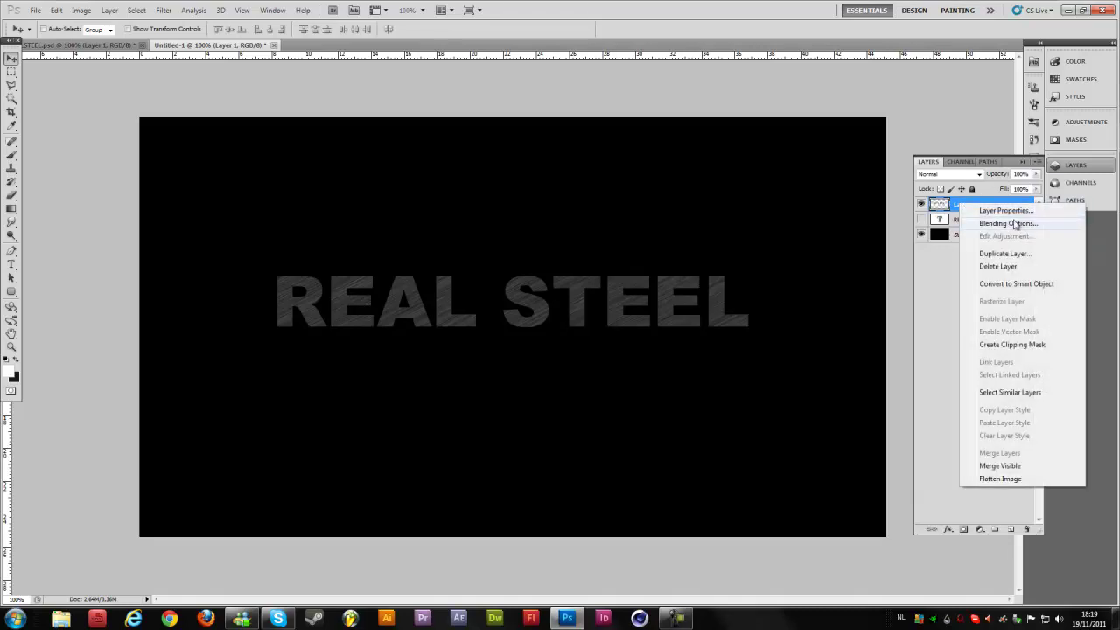
pyautogui.click(978, 222)
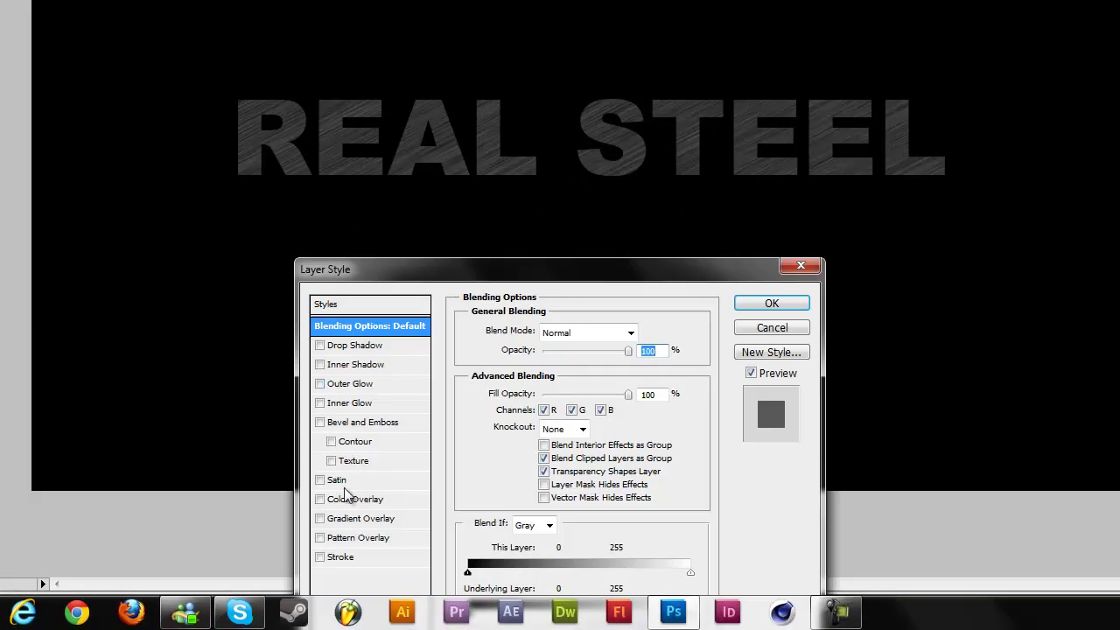
pyautogui.click(377, 422)
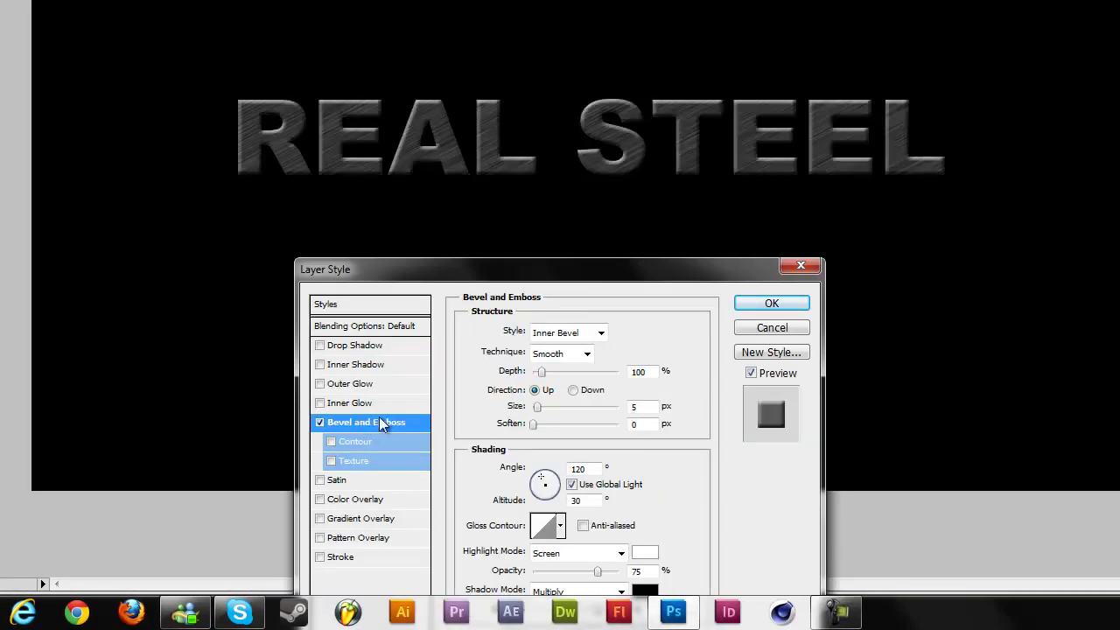
pyautogui.click(598, 333)
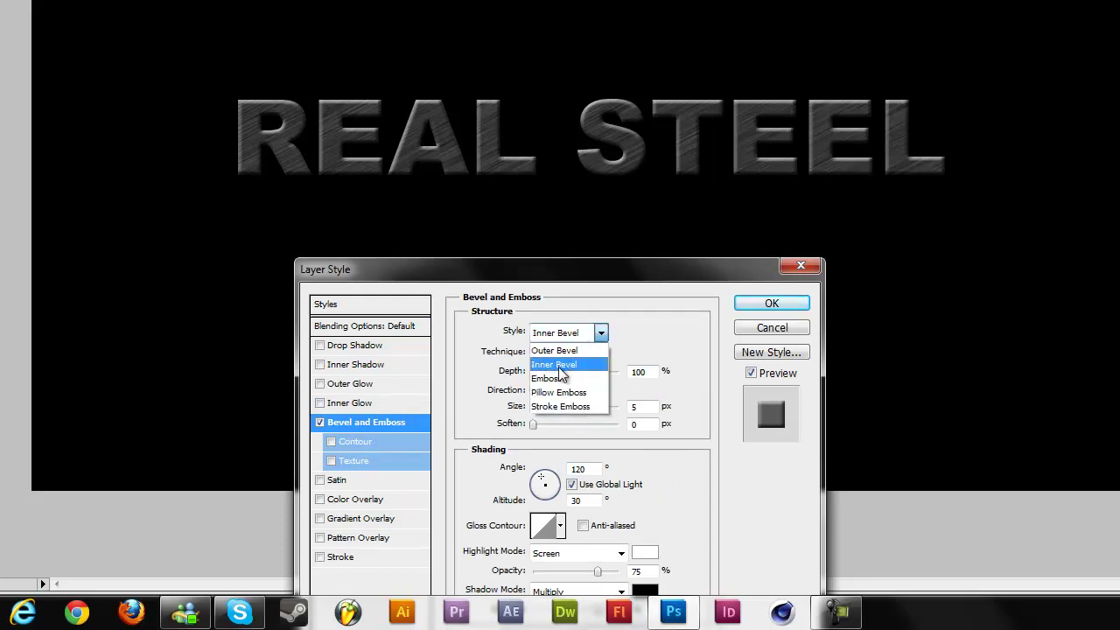
pyautogui.click(560, 365)
pyautogui.click(587, 353)
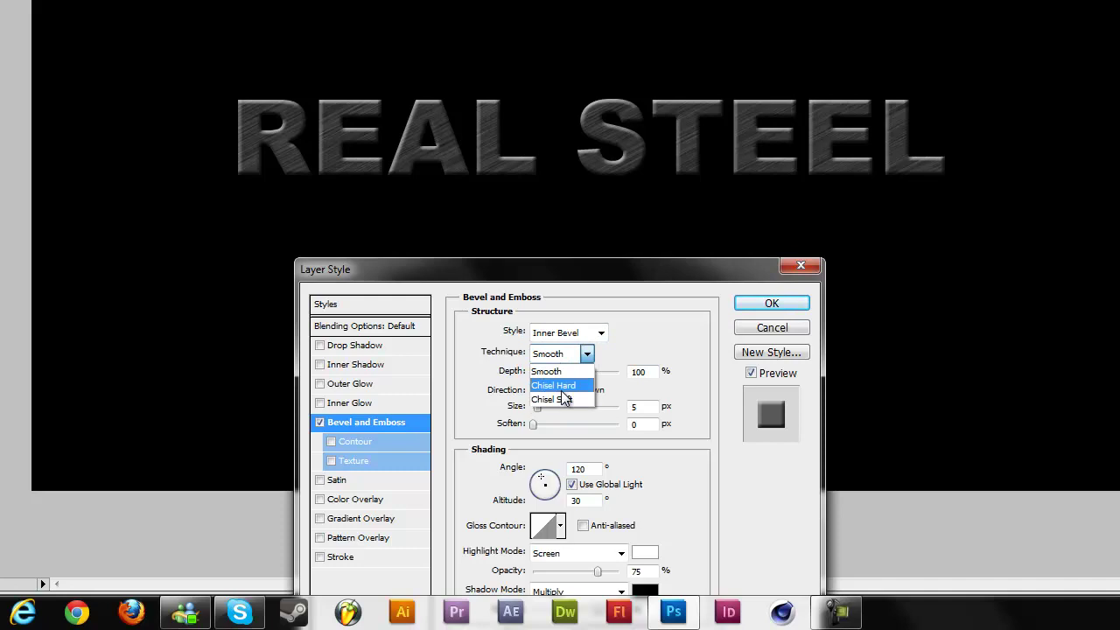
pyautogui.click(562, 389)
pyautogui.moveTo(545, 371); pyautogui.dragTo(593, 376)
pyautogui.write('800')
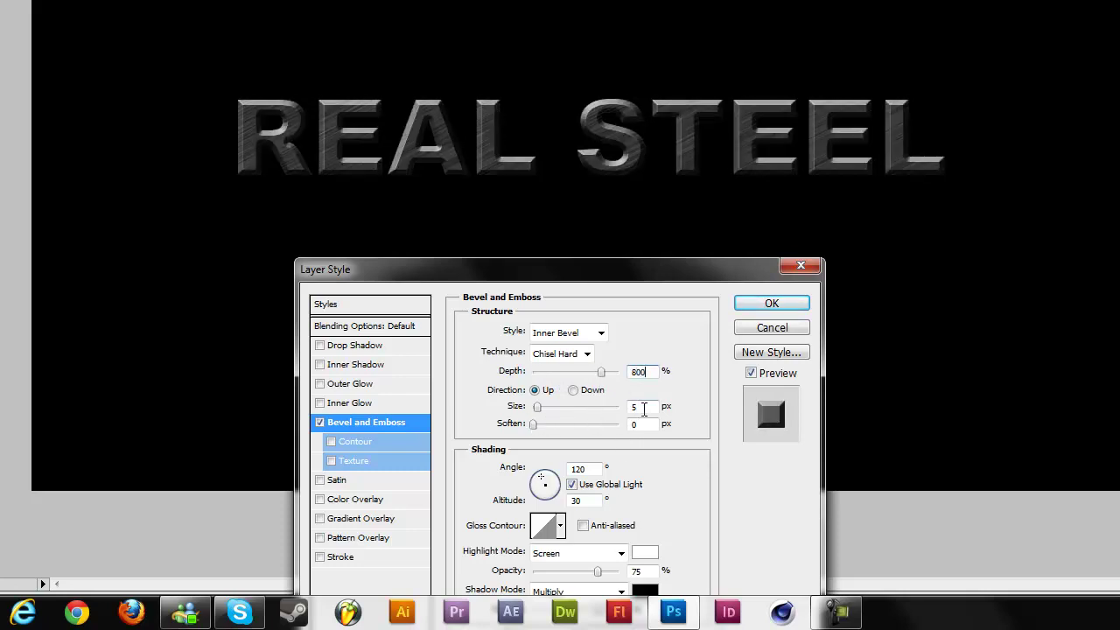
# Try several gloss contour presets on the bevel and return to the linear one.
pyautogui.click(561, 525)
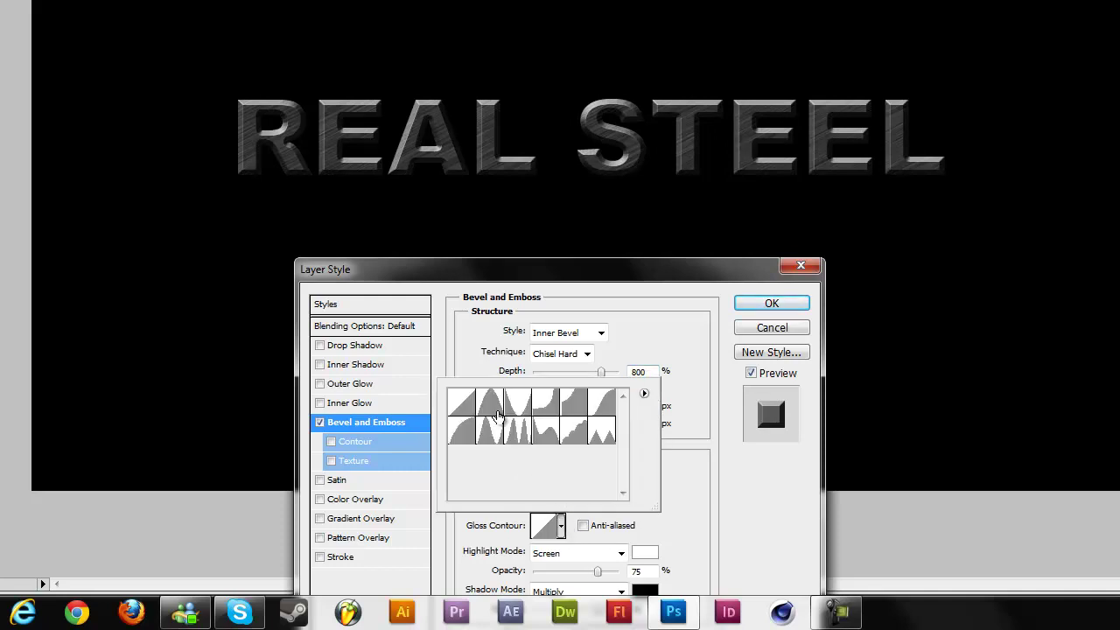
pyautogui.click(463, 430)
pyautogui.click(491, 405)
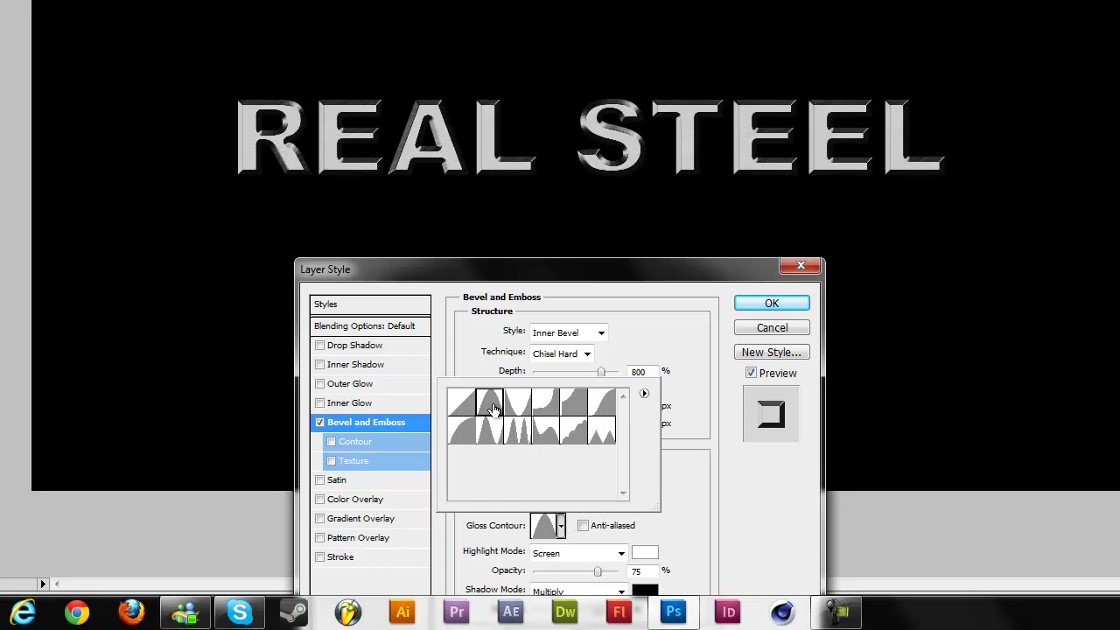
pyautogui.click(518, 408)
pyautogui.click(545, 404)
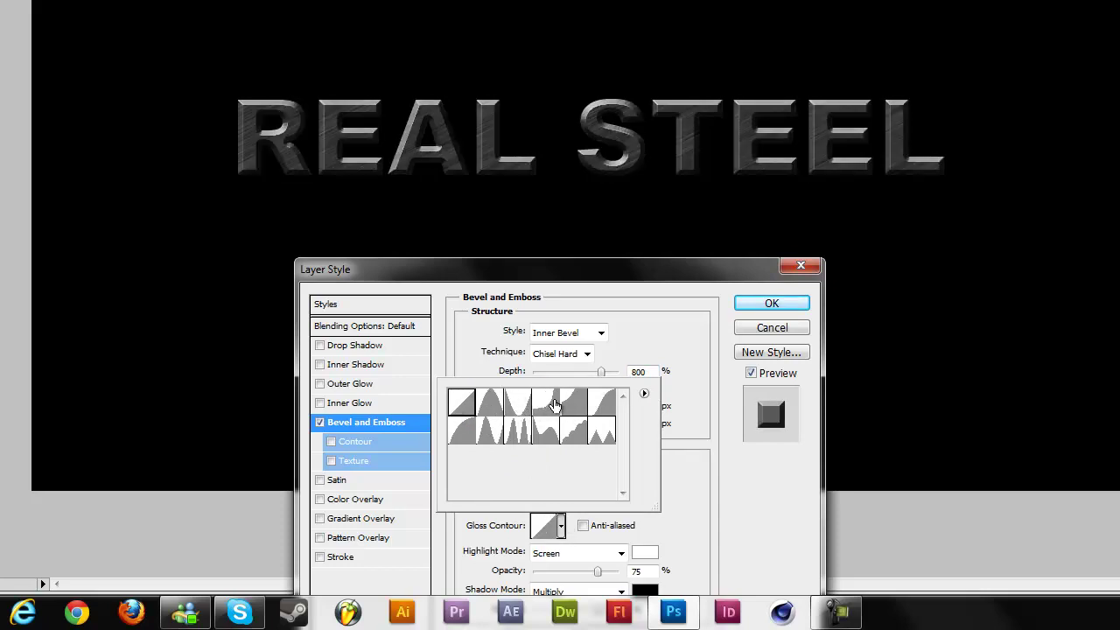
pyautogui.click(573, 401)
pyautogui.click(611, 404)
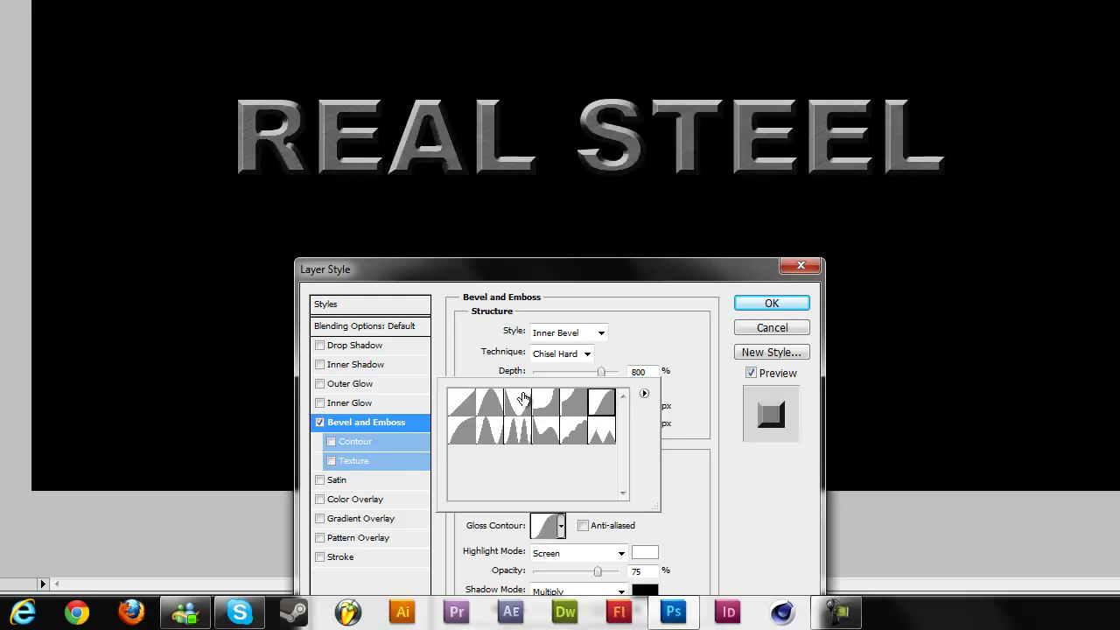
pyautogui.click(456, 408)
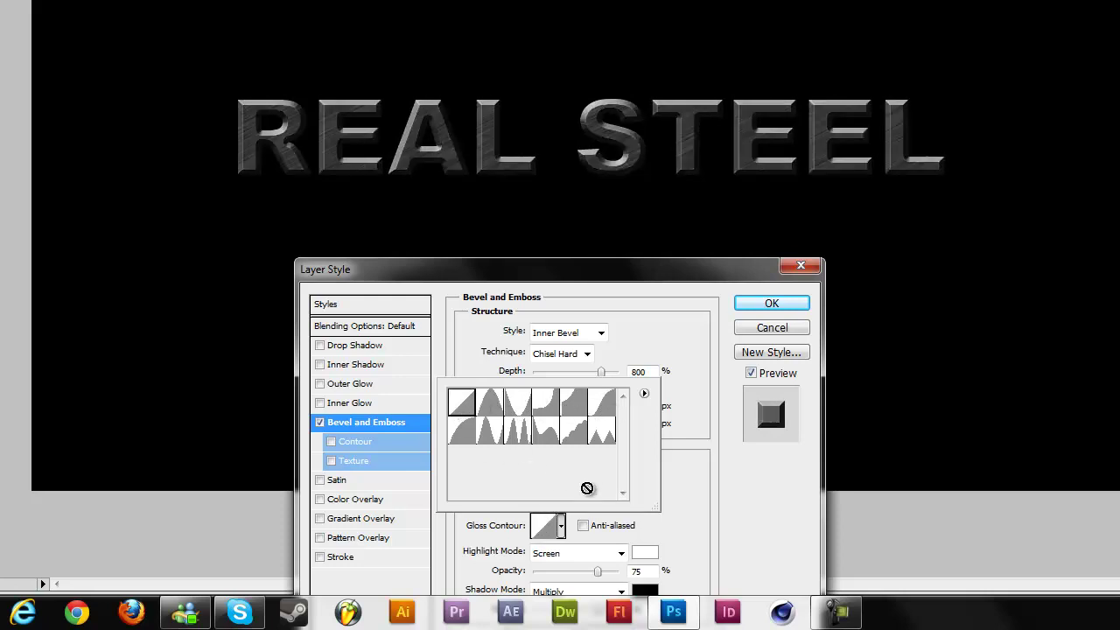
pyautogui.click(708, 523)
# Turn on anti-aliasing for the bevel's gloss contour and enable the Contour sub-effect with anti-aliasing.
pyautogui.click(584, 525)
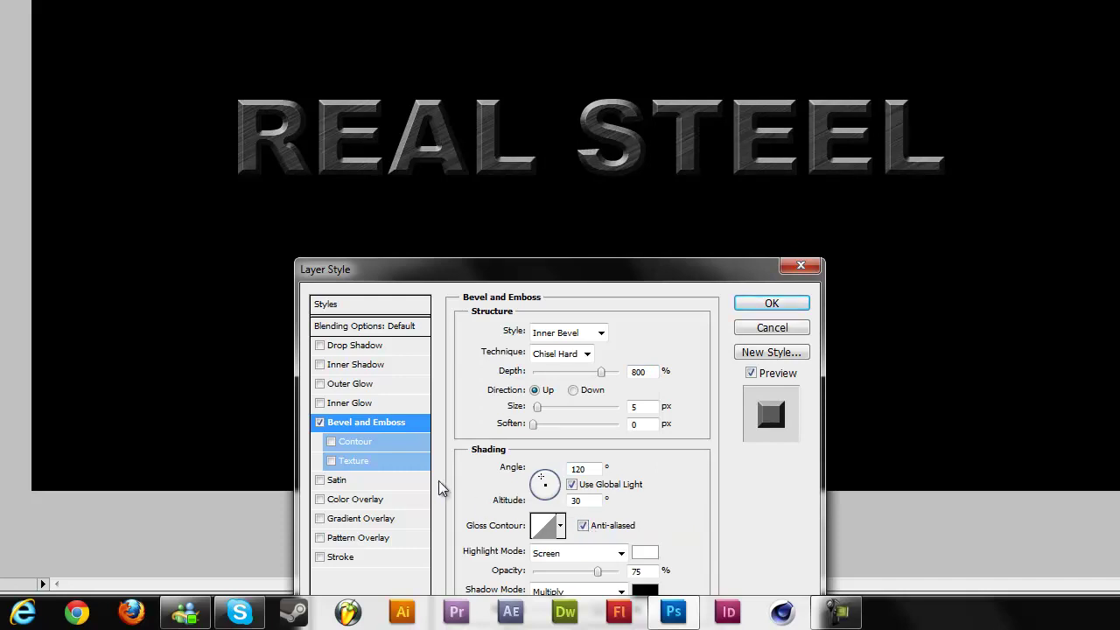
pyautogui.click(347, 448)
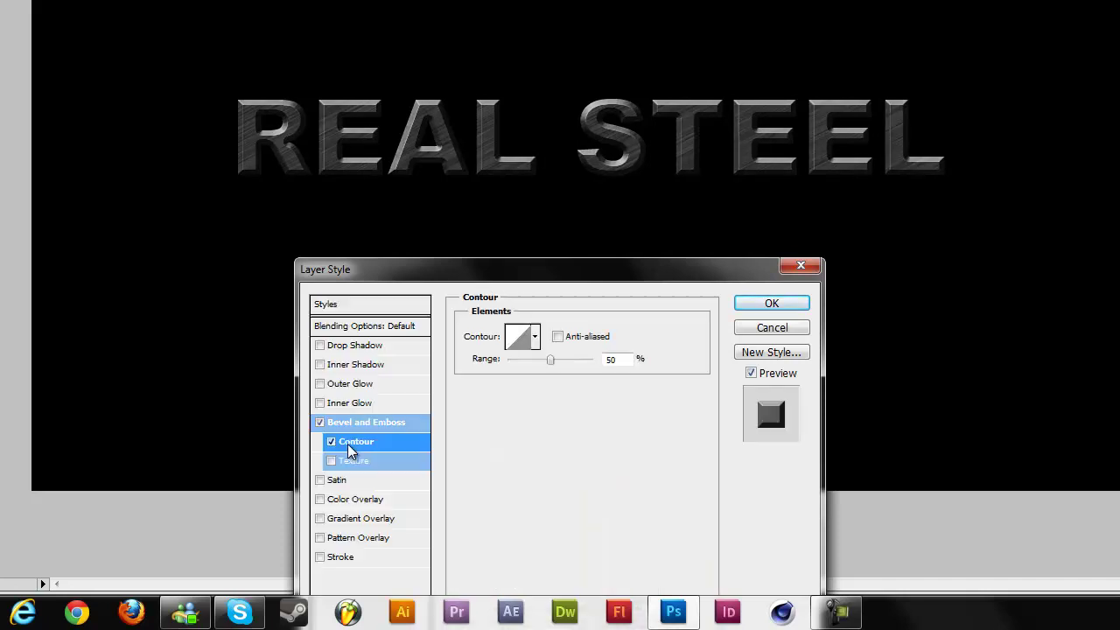
pyautogui.click(556, 336)
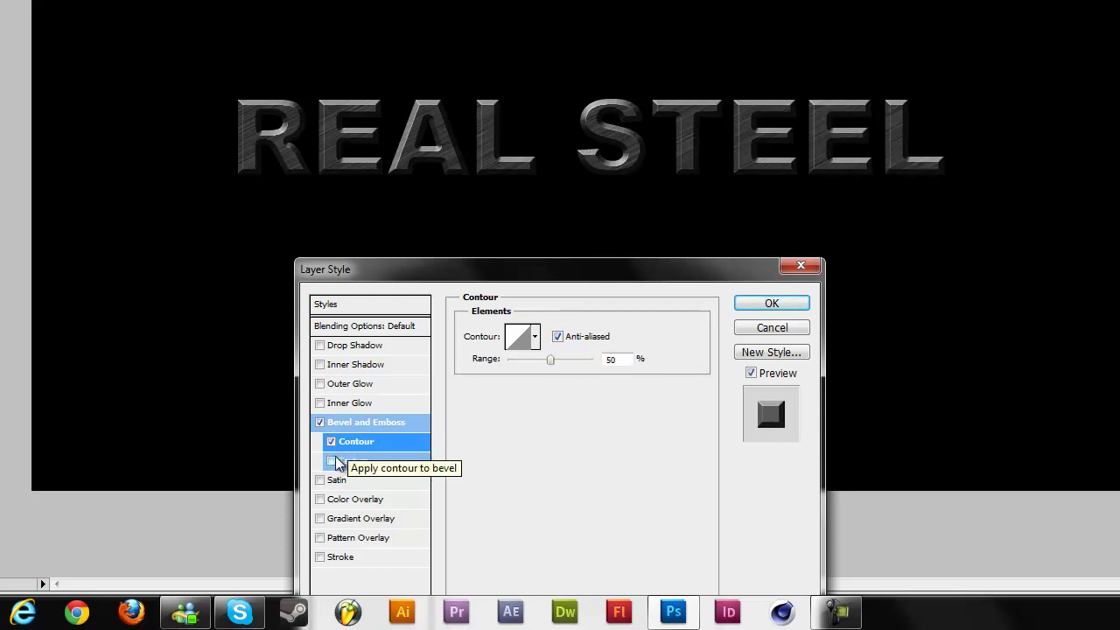
# Add a Stroke to Layer 1 with a 7 px size and Inside position, keeping 100% opacity.
pyautogui.click(326, 557)
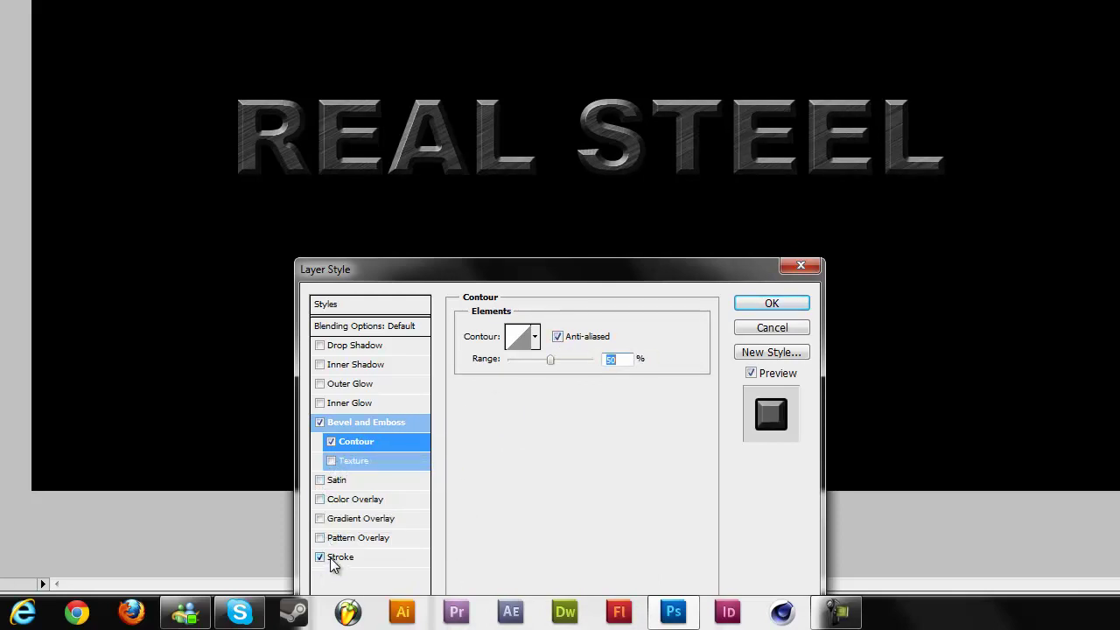
pyautogui.click(565, 350)
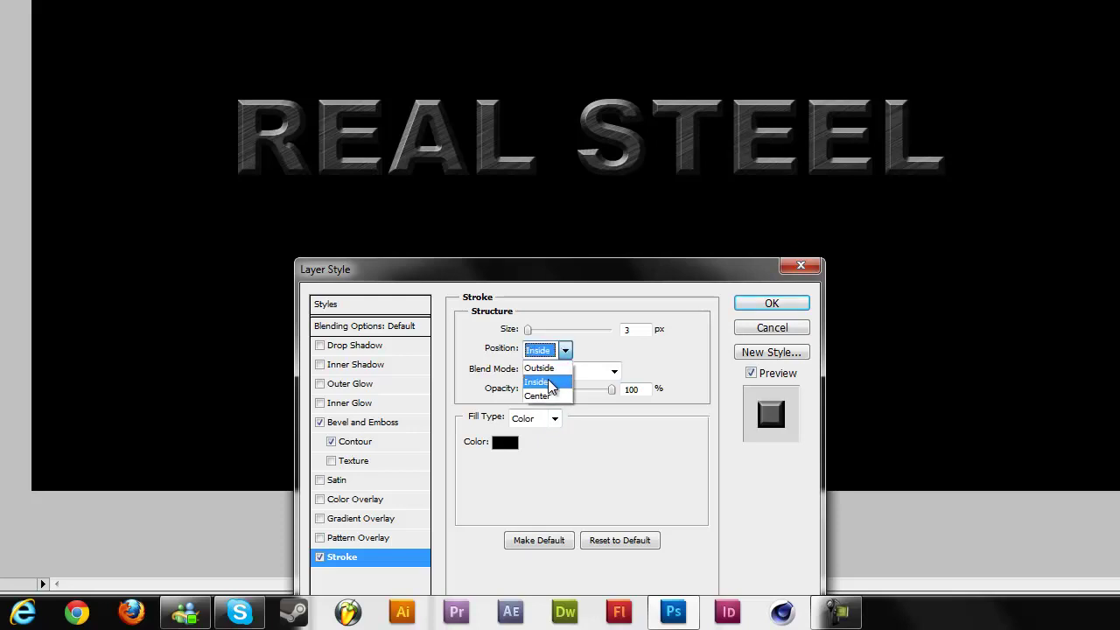
pyautogui.click(551, 381)
pyautogui.click(629, 329)
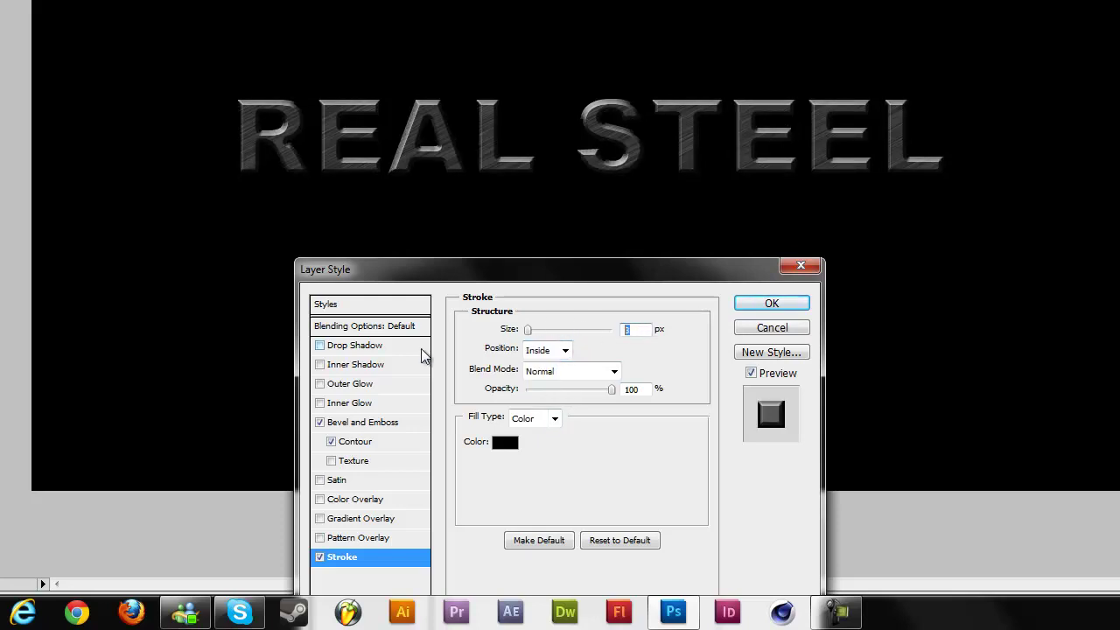
pyautogui.write('5')
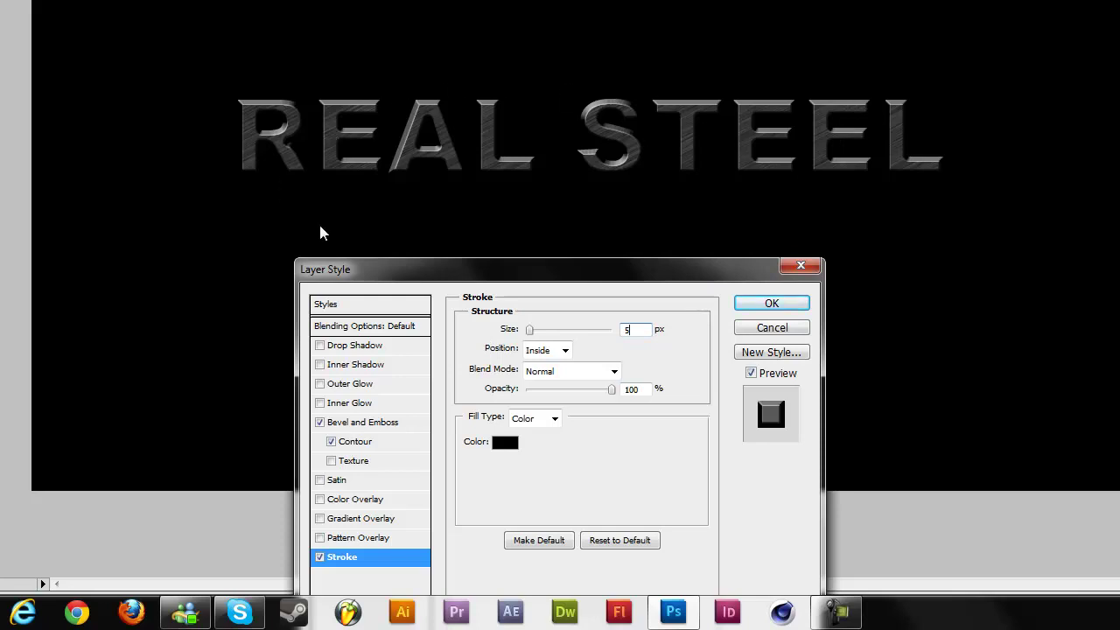
pyautogui.moveTo(530, 329); pyautogui.dragTo(531, 360)
pyautogui.press('Up')
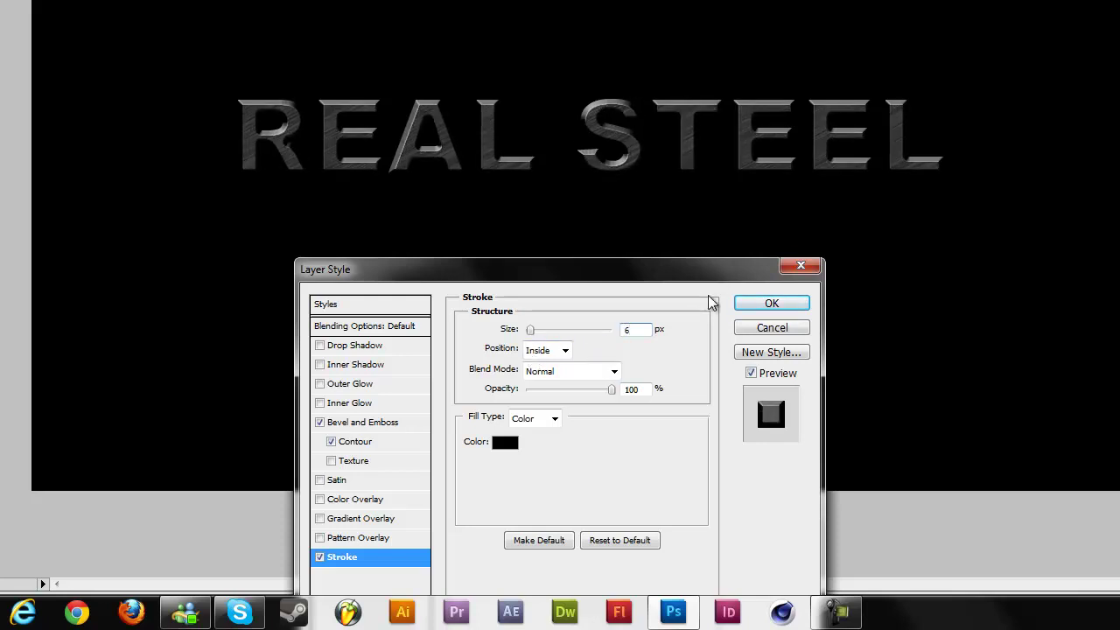
pyautogui.press('Up')
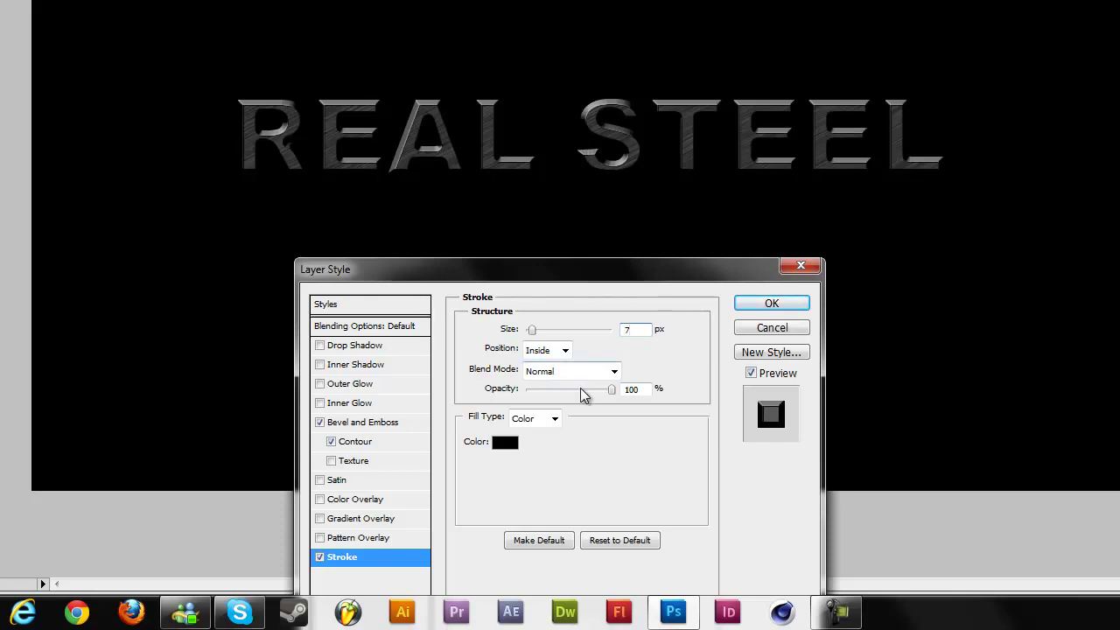
pyautogui.doubleClick(635, 390)
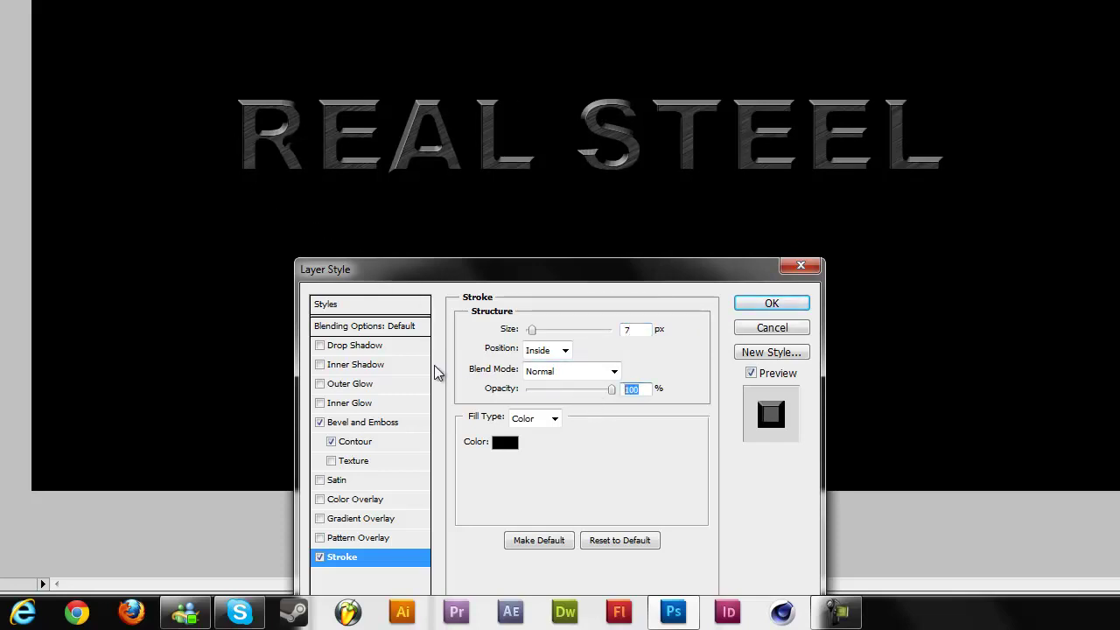
# Set the stroke's opacity to 50% and apply the layer style to Layer 1.
pyautogui.write('65')
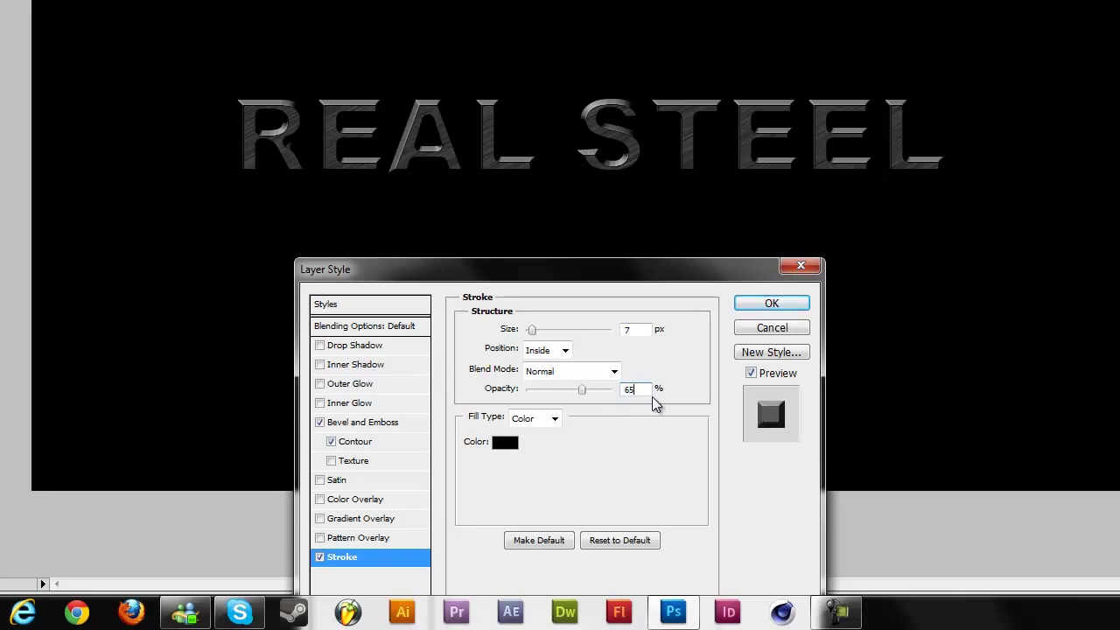
pyautogui.press('BackSpace')
pyautogui.write('50')
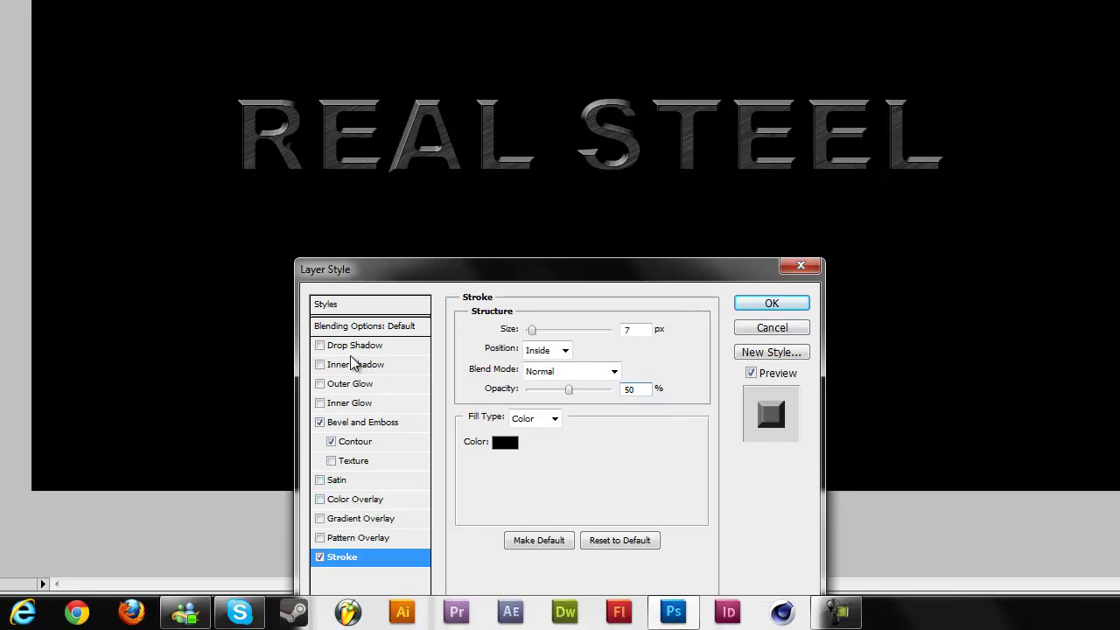
pyautogui.click(778, 306)
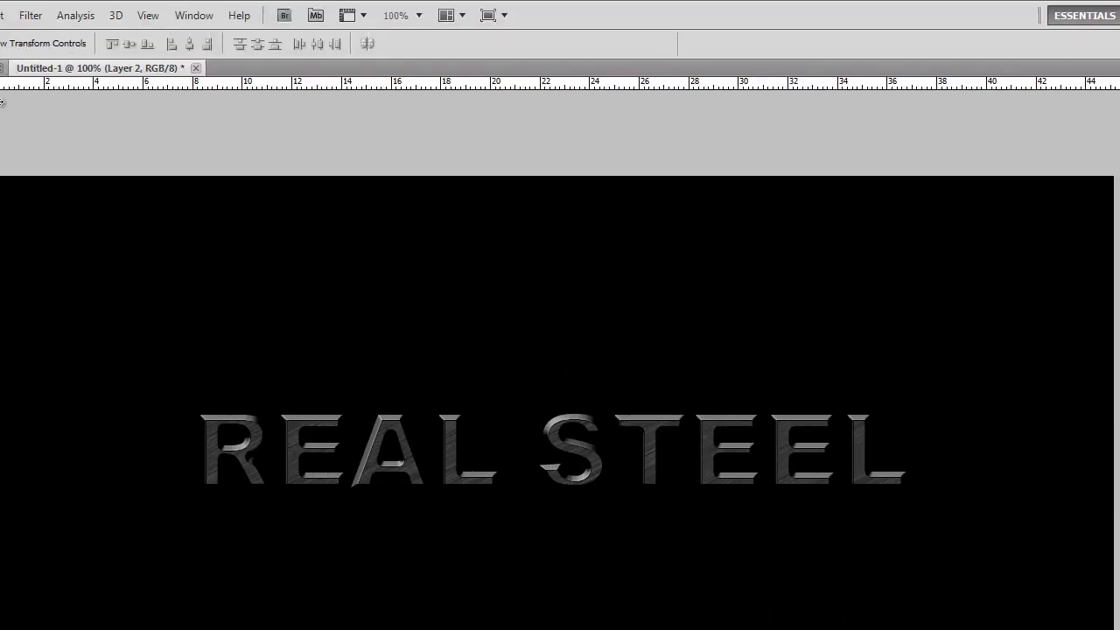
# Fill Layer 2 with black at 100% opacity and render Clouds on it.
pyautogui.hotkey('shift', 'F5')
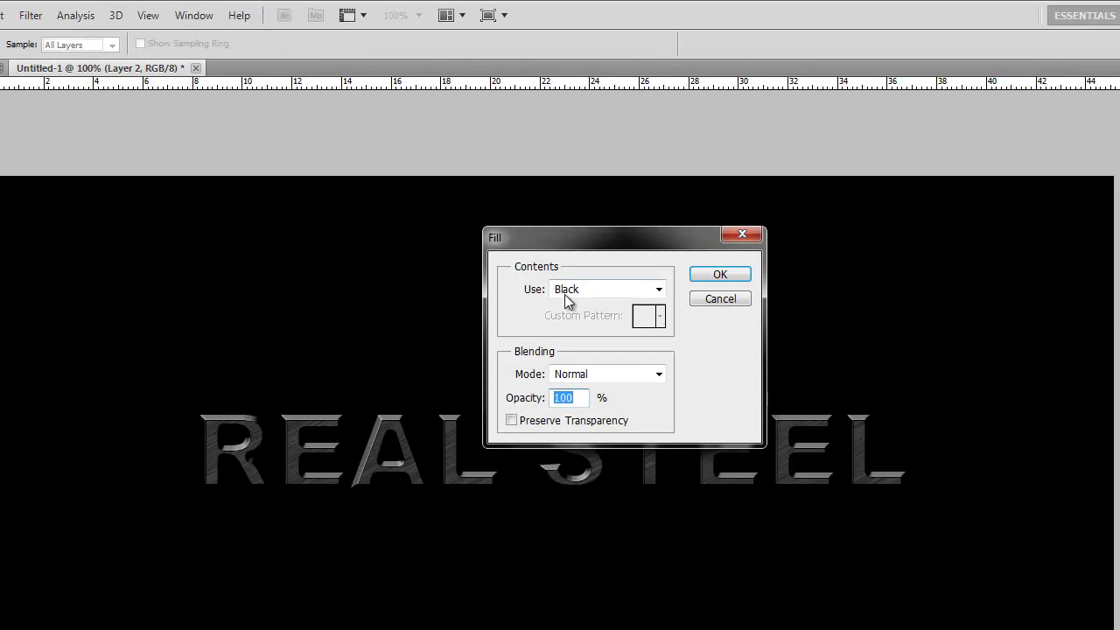
pyautogui.click(743, 278)
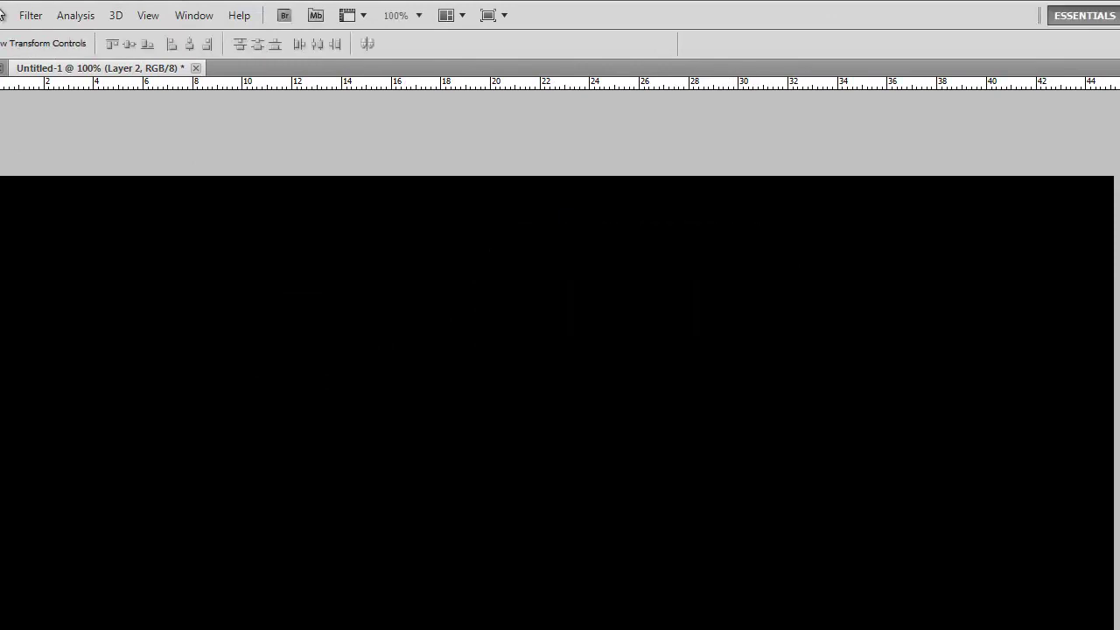
pyautogui.click(30, 14)
pyautogui.moveTo(115, 257)
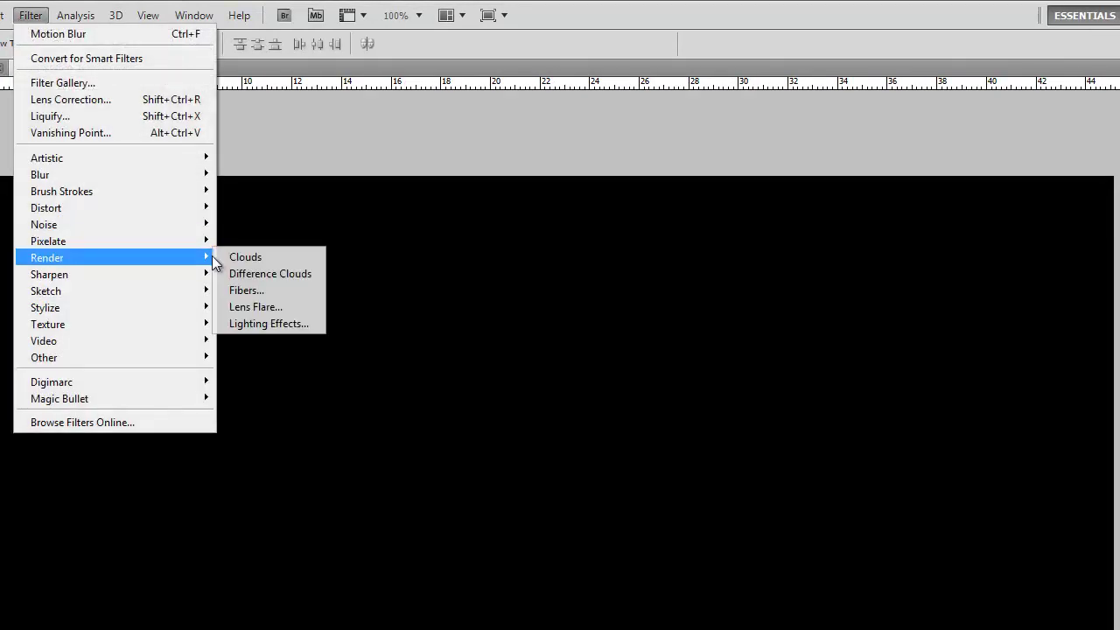
pyautogui.click(245, 255)
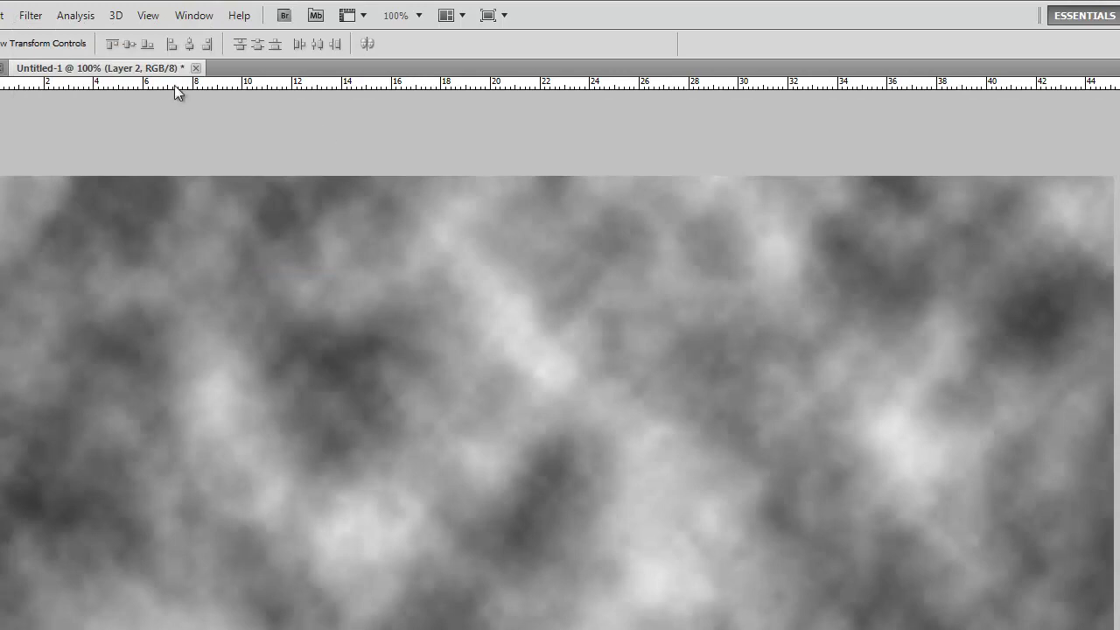
# Darken the clouds with an RGB Curves adjustment, pulling the shadow point to input 96, output 2.
pyautogui.click(1, 15)
pyautogui.moveTo(88, 55)
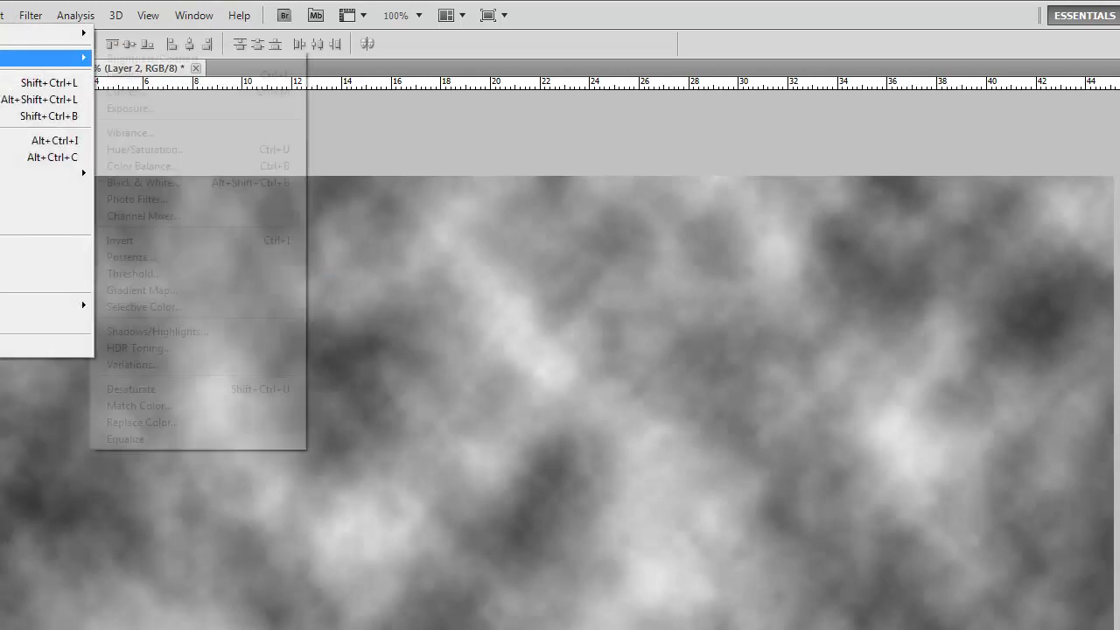
pyautogui.click(147, 90)
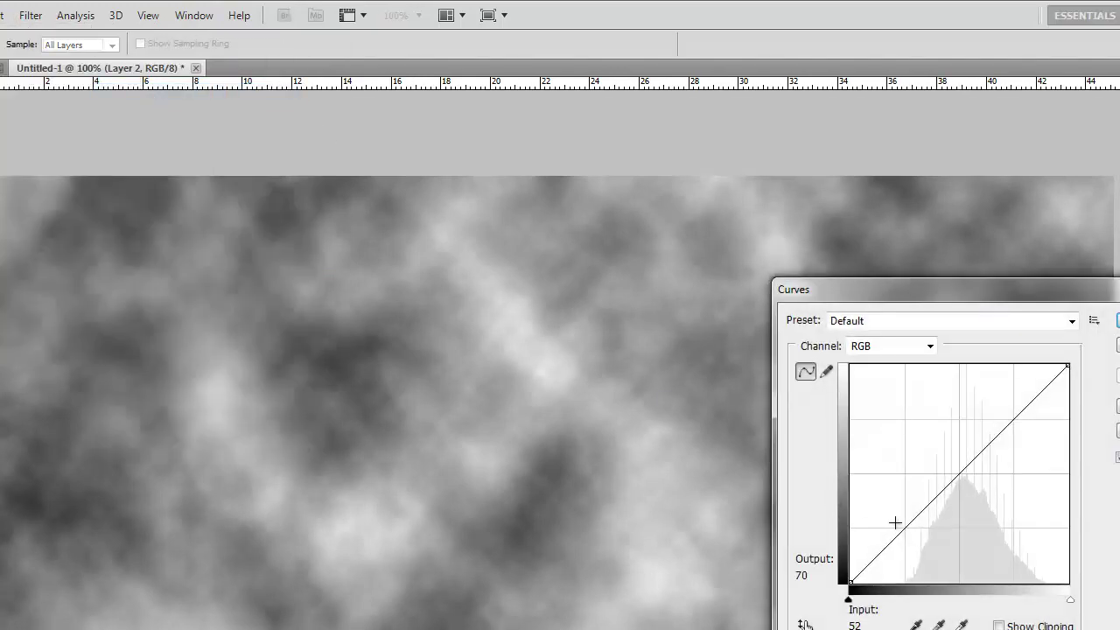
pyautogui.moveTo(905, 528); pyautogui.dragTo(912, 569)
pyautogui.moveTo(1012, 458); pyautogui.dragTo(1023, 420)
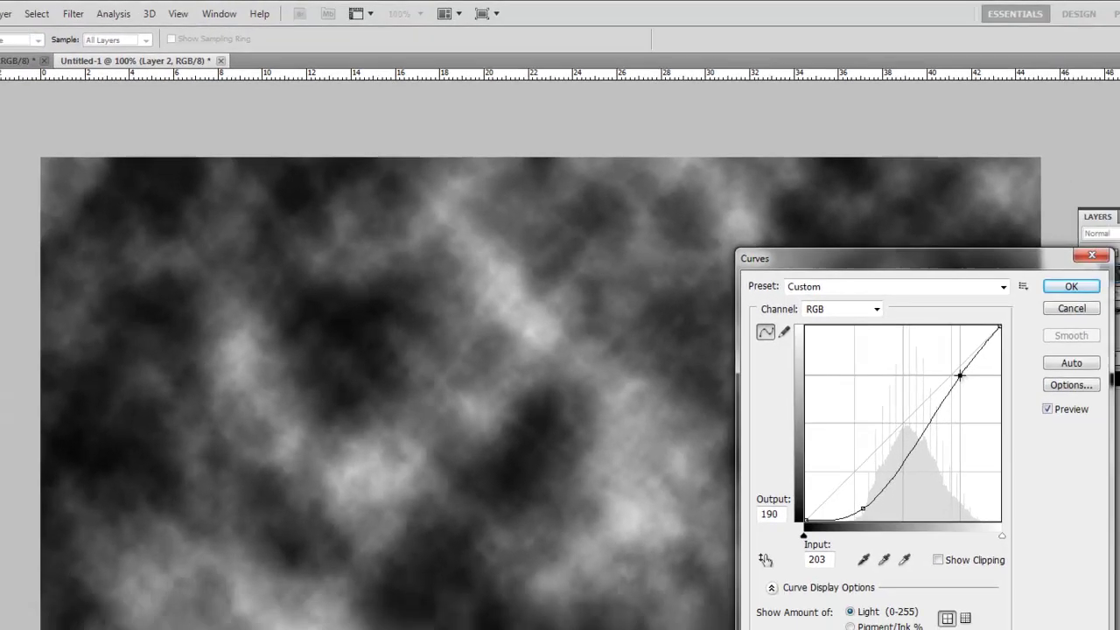
pyautogui.moveTo(960, 376); pyautogui.dragTo(965, 381)
pyautogui.moveTo(752, 380); pyautogui.dragTo(767, 386)
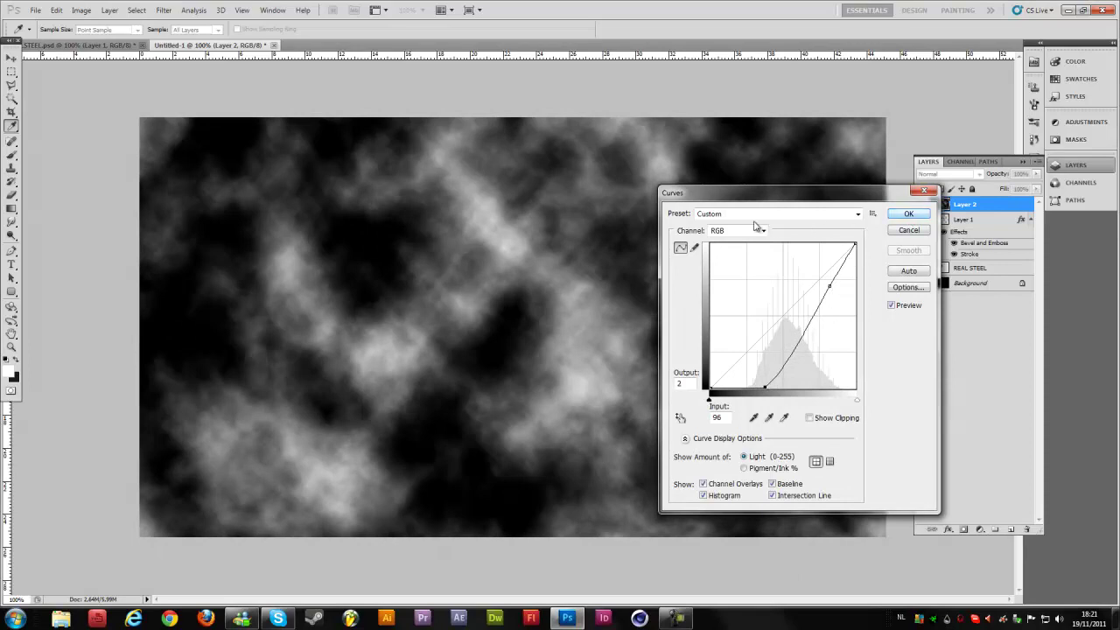
# Tint the clouds blue by lowering the Red curve and bending the Green curve to input 67, output 46, and apply the Curves adjustment.
pyautogui.click(756, 229)
pyautogui.click(731, 243)
pyautogui.moveTo(784, 321); pyautogui.dragTo(792, 332)
pyautogui.click(744, 232)
pyautogui.click(733, 251)
pyautogui.moveTo(746, 361); pyautogui.dragTo(748, 361)
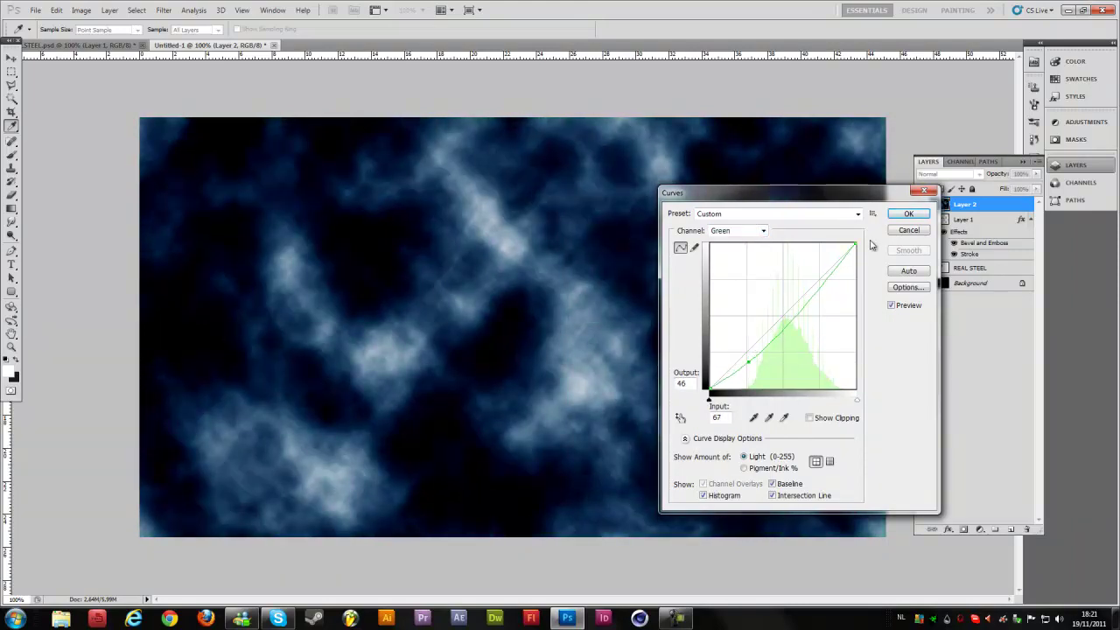
pyautogui.click(909, 216)
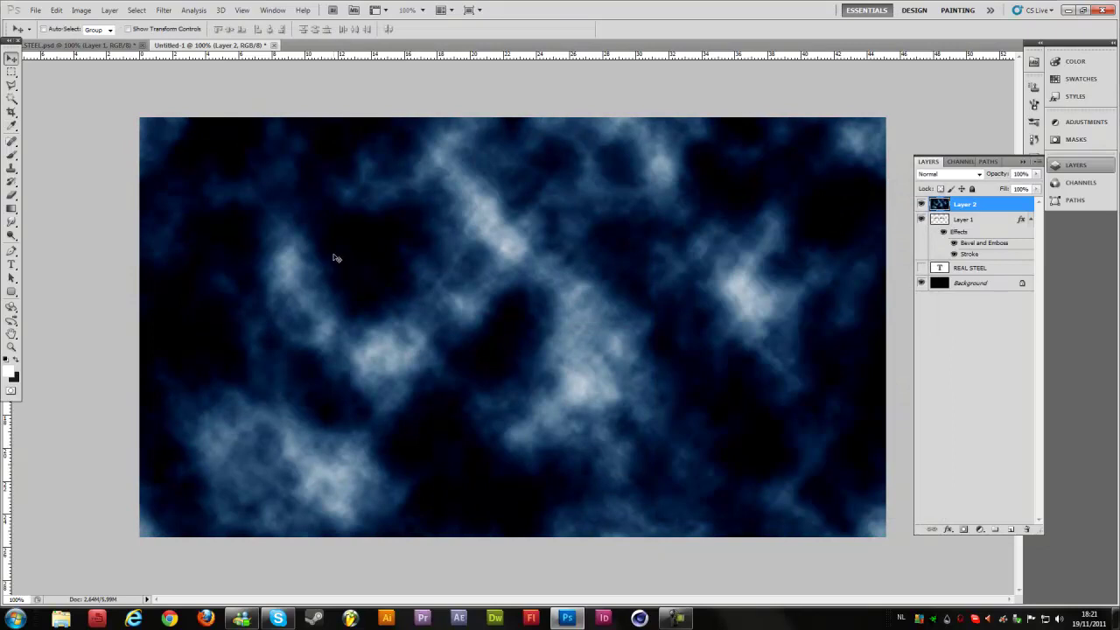
# Increase the clouds' contrast with a second Curves adjustment shaped as an S-curve, and move Layer 2 below Layer 1.
pyautogui.click(80, 9)
pyautogui.moveTo(120, 40)
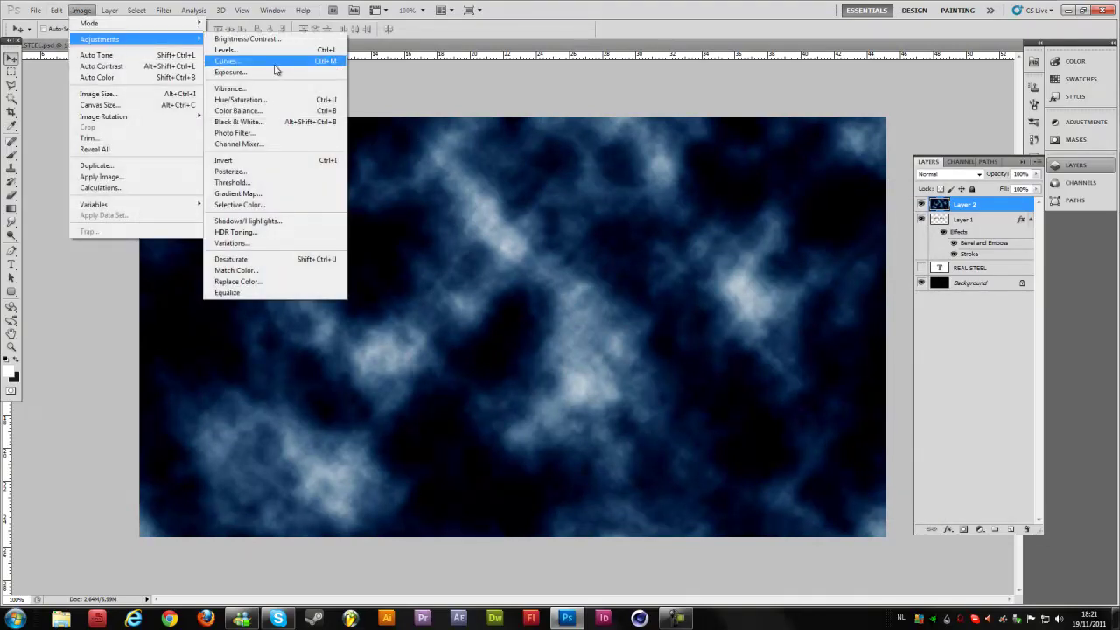
pyautogui.click(284, 62)
pyautogui.moveTo(737, 351); pyautogui.dragTo(756, 373)
pyautogui.moveTo(823, 293); pyautogui.dragTo(818, 283)
pyautogui.click(915, 219)
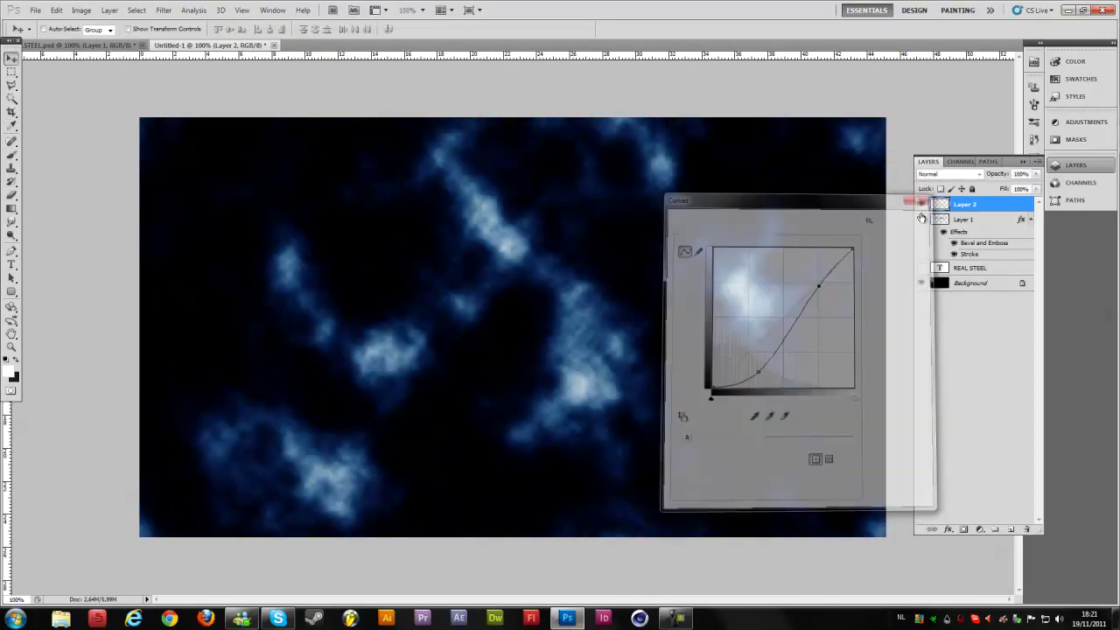
pyautogui.moveTo(969, 254)
pyautogui.mouseDown()
pyautogui.moveTo(967, 218)
pyautogui.moveTo(967, 260)
pyautogui.mouseUp()
pyautogui.click(1030, 204)
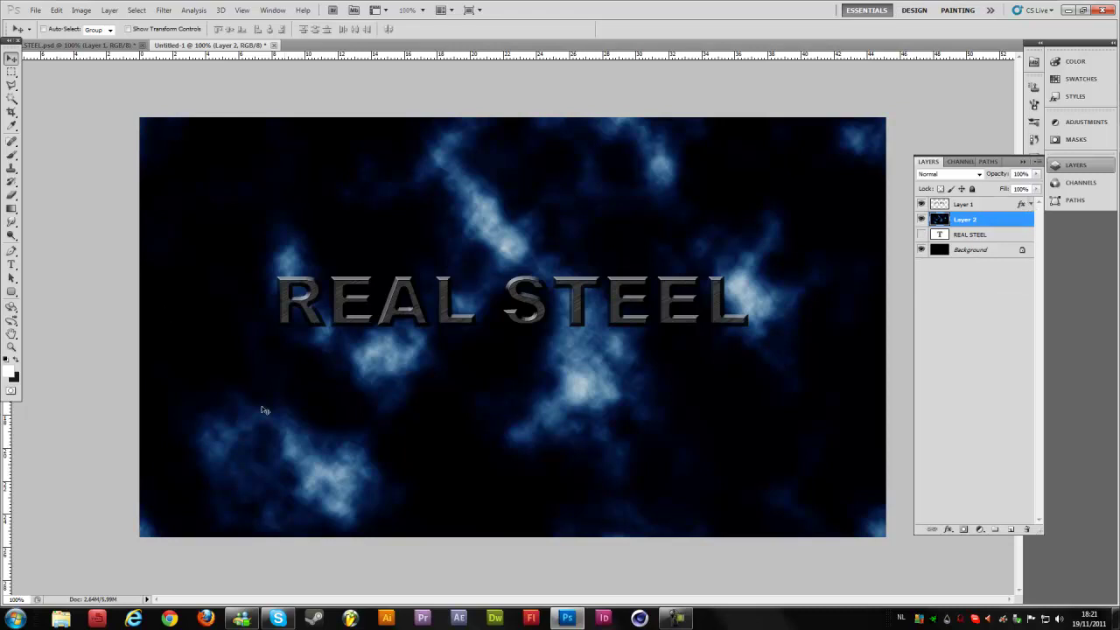
# Erase the outer cloud patches near the corners and edges of Layer 2 with a soft 100 px Eraser at 0% hardness.
pyautogui.press('e')
pyautogui.rightClick(16, 194)
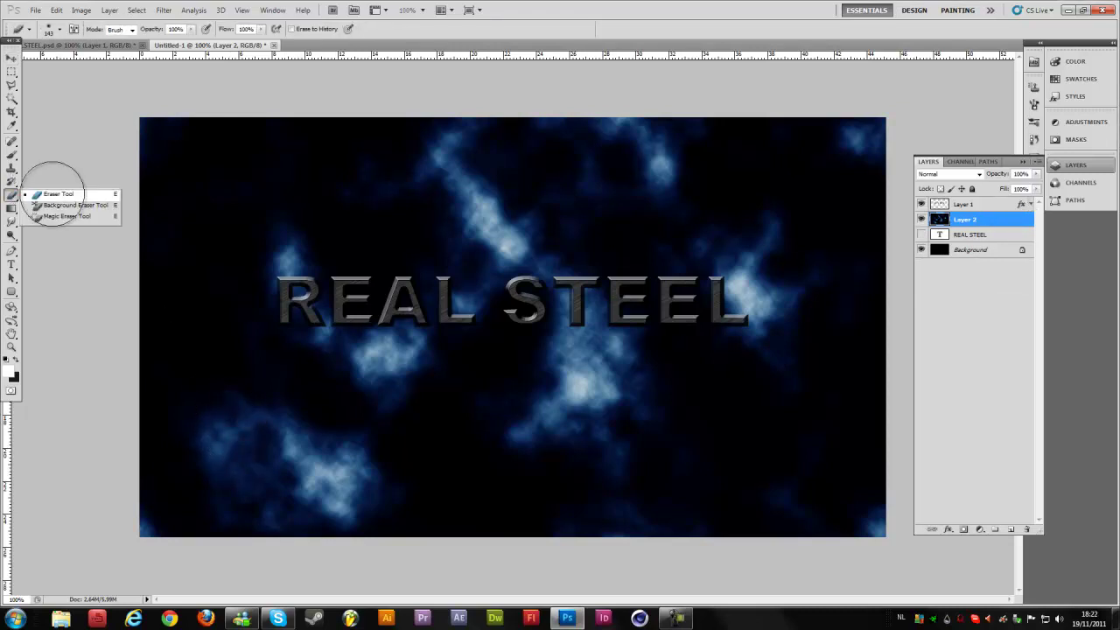
pyautogui.rightClick(299, 237)
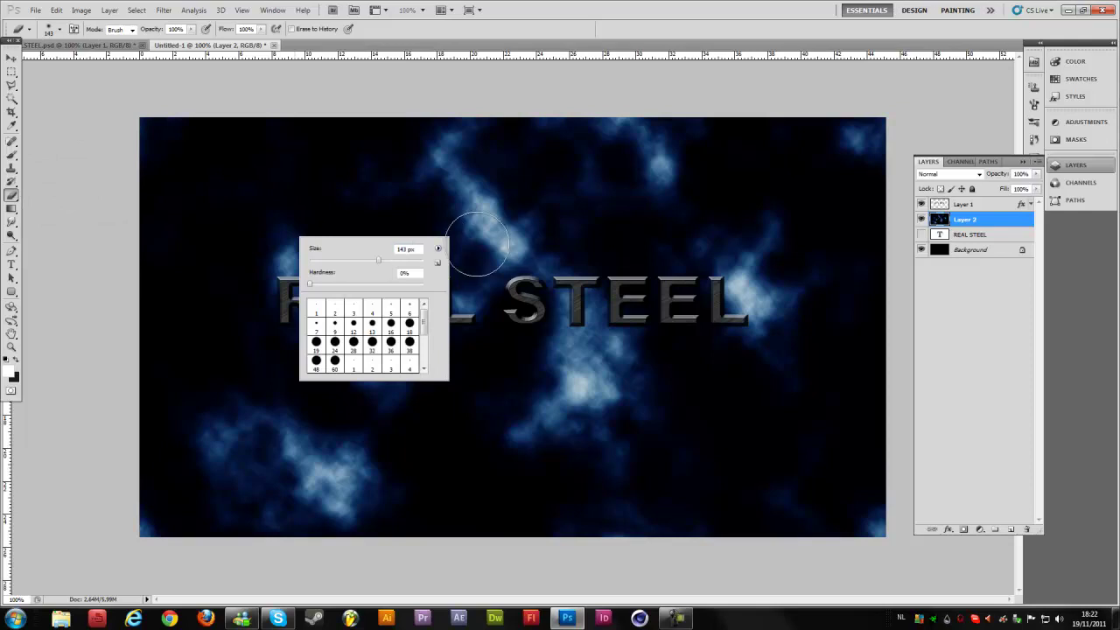
pyautogui.click(418, 250)
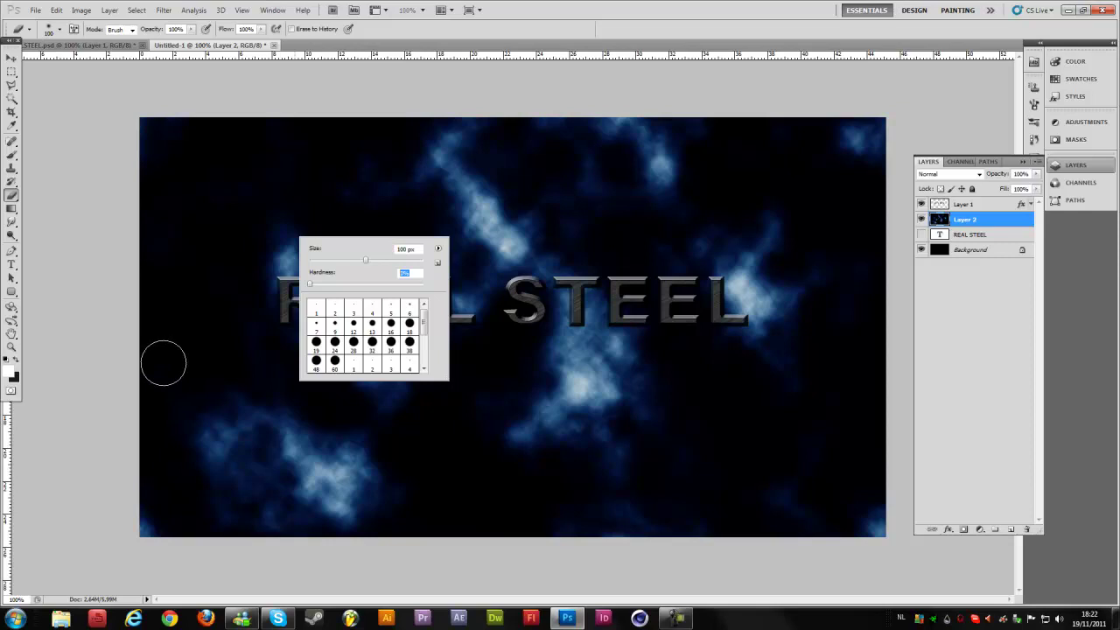
pyautogui.press('Return')
pyautogui.moveTo(175, 404)
pyautogui.mouseDown()
pyautogui.moveTo(282, 530)
pyautogui.moveTo(233, 510)
pyautogui.moveTo(298, 449)
pyautogui.moveTo(298, 435)
pyautogui.moveTo(382, 467)
pyautogui.moveTo(324, 500)
pyautogui.moveTo(365, 390)
pyautogui.mouseUp()
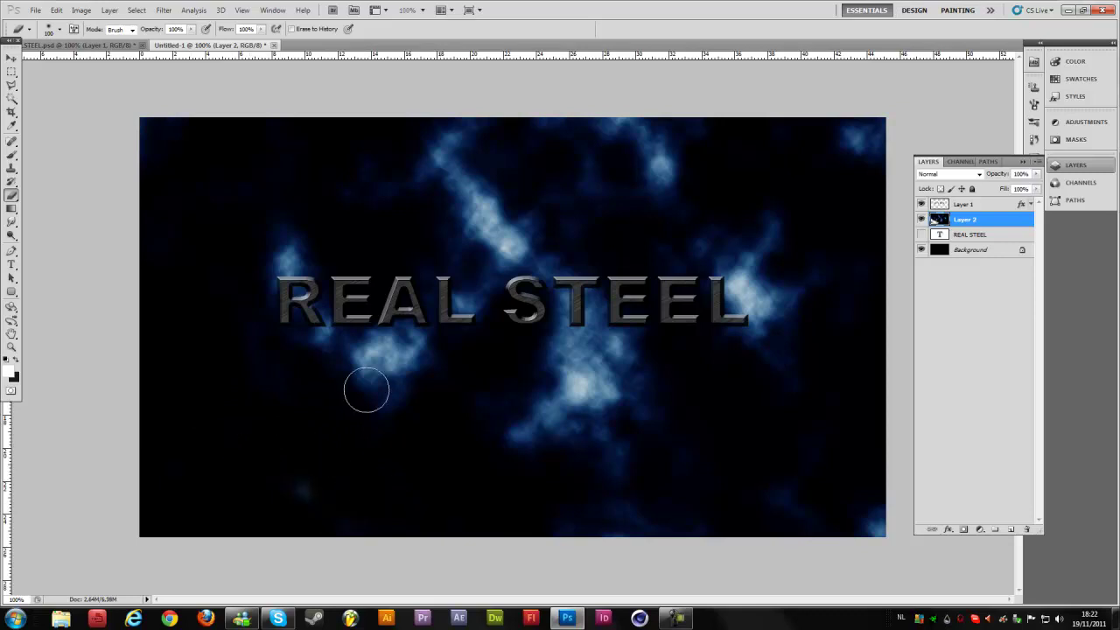
pyautogui.moveTo(570, 145)
pyautogui.mouseDown()
pyautogui.moveTo(596, 124)
pyautogui.moveTo(600, 171)
pyautogui.moveTo(621, 151)
pyautogui.moveTo(684, 168)
pyautogui.moveTo(644, 148)
pyautogui.mouseUp()
pyautogui.moveTo(840, 132)
pyautogui.mouseDown()
pyautogui.moveTo(889, 133)
pyautogui.moveTo(889, 173)
pyautogui.mouseUp()
pyautogui.moveTo(866, 520)
pyautogui.mouseDown()
pyautogui.moveTo(767, 509)
pyautogui.moveTo(735, 480)
pyautogui.moveTo(828, 445)
pyautogui.moveTo(870, 503)
pyautogui.moveTo(713, 531)
pyautogui.moveTo(679, 521)
pyautogui.moveTo(669, 502)
pyautogui.moveTo(723, 472)
pyautogui.mouseUp()
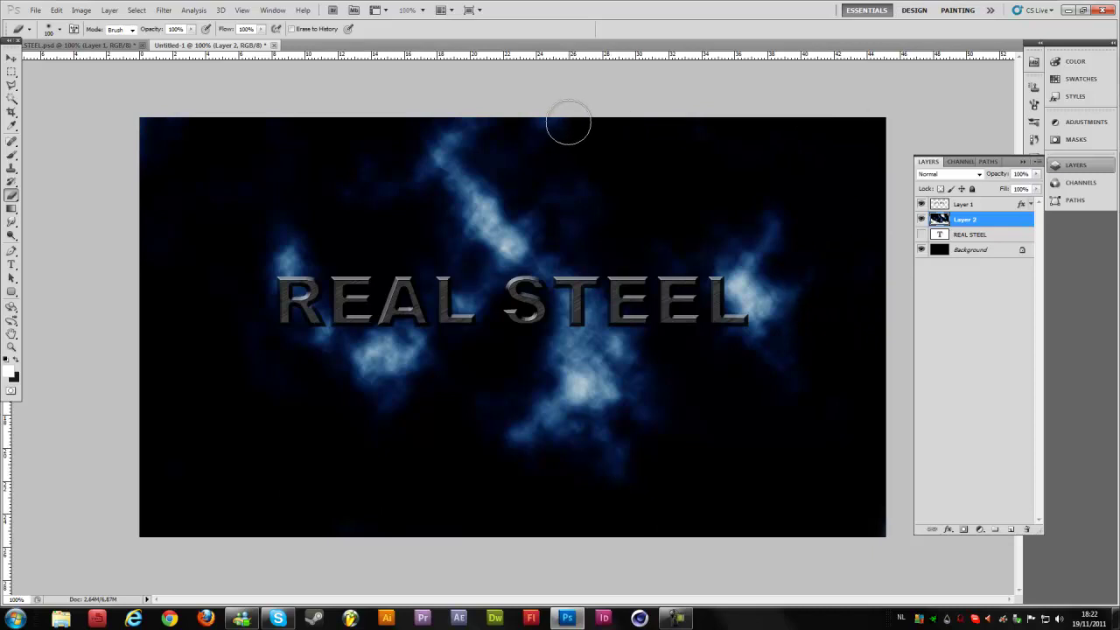
# Try erasing across the cloud streak above the REAL STEEL text and undo the eraser strokes.
pyautogui.moveTo(542, 198)
pyautogui.mouseDown()
pyautogui.moveTo(478, 228)
pyautogui.moveTo(431, 230)
pyautogui.moveTo(418, 218)
pyautogui.moveTo(466, 225)
pyautogui.moveTo(498, 191)
pyautogui.moveTo(465, 210)
pyautogui.moveTo(480, 185)
pyautogui.moveTo(429, 192)
pyautogui.mouseUp()
pyautogui.hotkey('ctrl', 'alt', 'z')
pyautogui.hotkey('ctrl', 'alt', 'z')
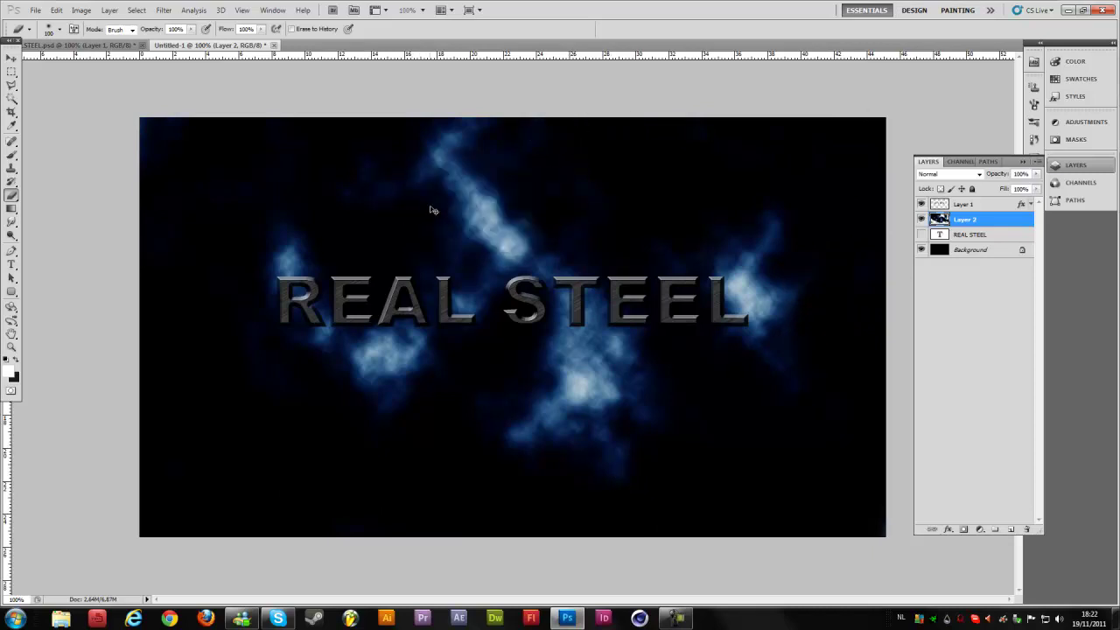
pyautogui.moveTo(530, 210)
pyautogui.mouseDown()
pyautogui.moveTo(499, 193)
pyautogui.moveTo(367, 222)
pyautogui.mouseUp()
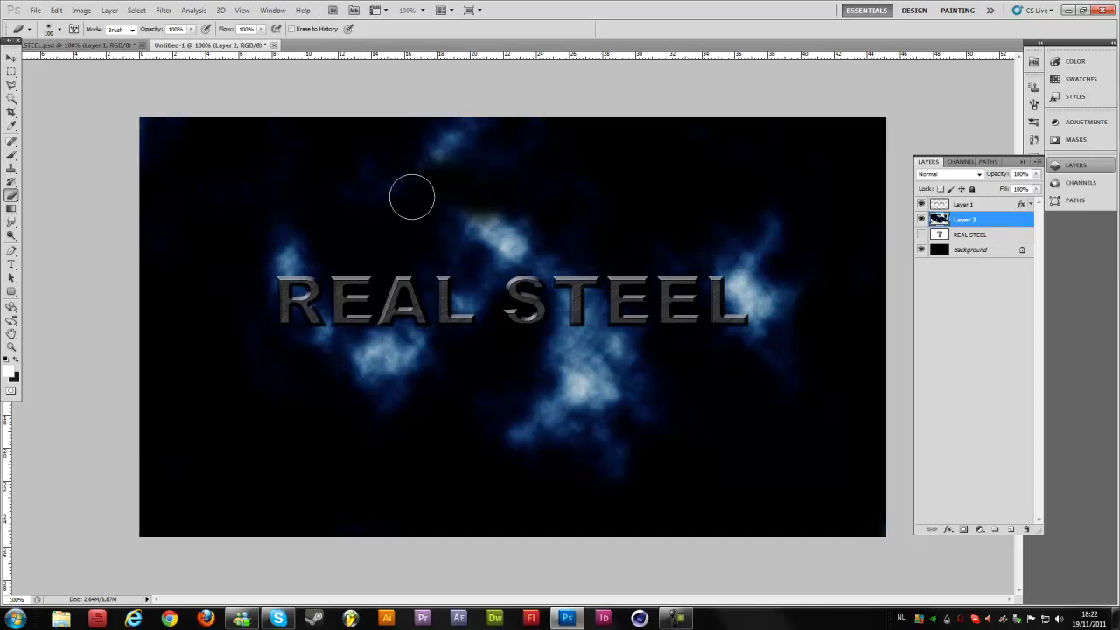
pyautogui.hotkey('ctrl', 'alt', 'z')
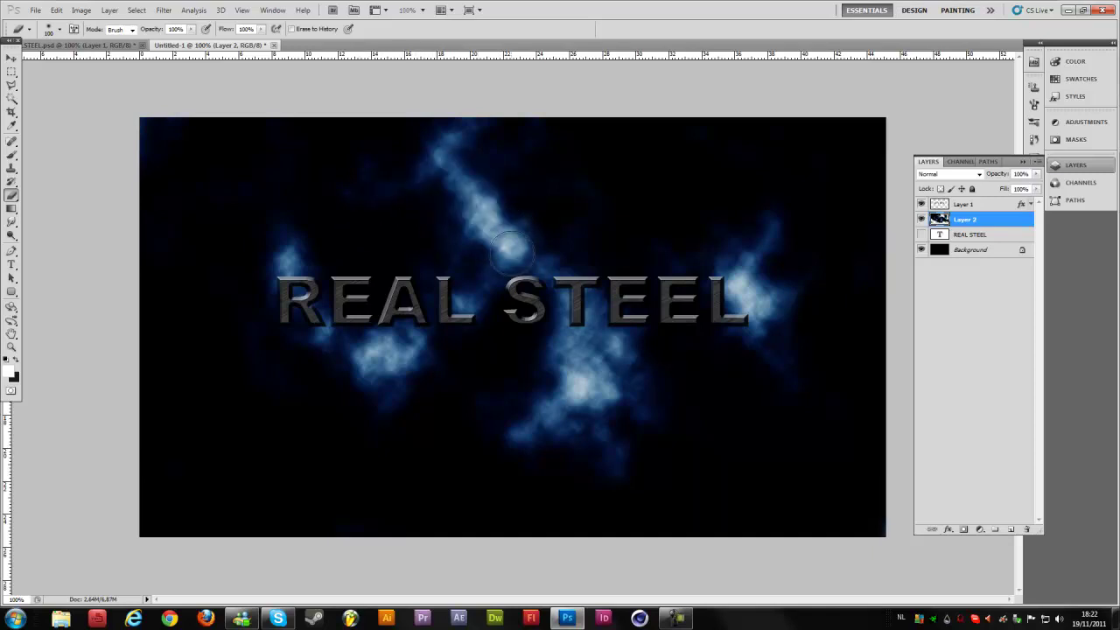
# Scale the Layer 2 clouds to about 85% and rotate them to about -22.7° around their centre.
pyautogui.press('v')
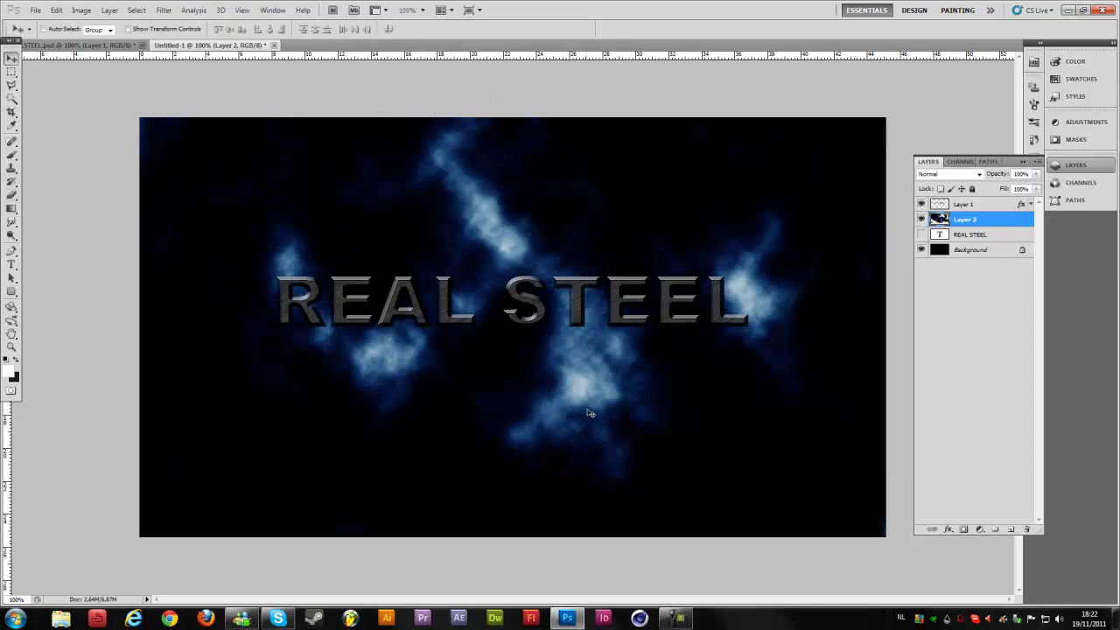
pyautogui.hotkey('ctrl', 't')
pyautogui.moveTo(885, 538); pyautogui.dragTo(838, 493)
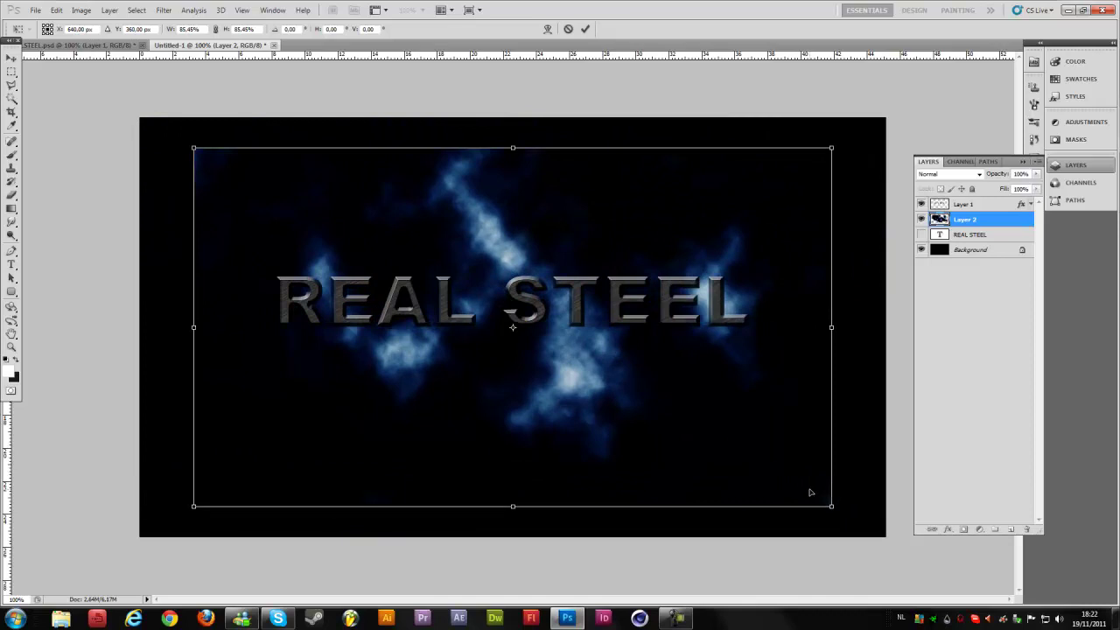
pyautogui.moveTo(859, 374); pyautogui.dragTo(870, 231)
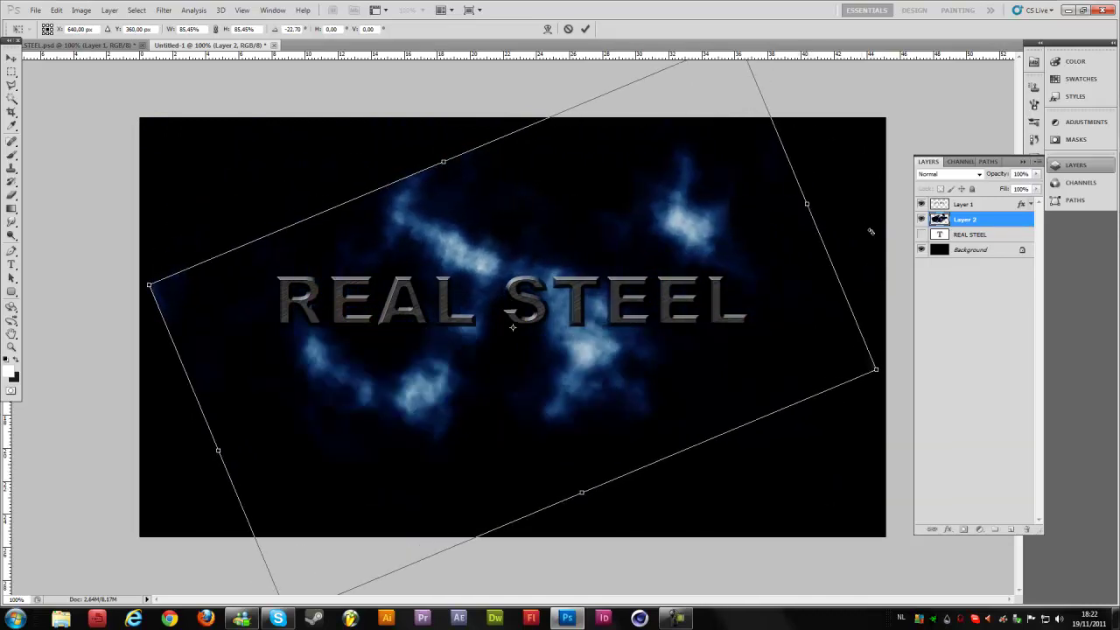
pyautogui.press('Return')
pyautogui.hotkey('ctrl', 't')
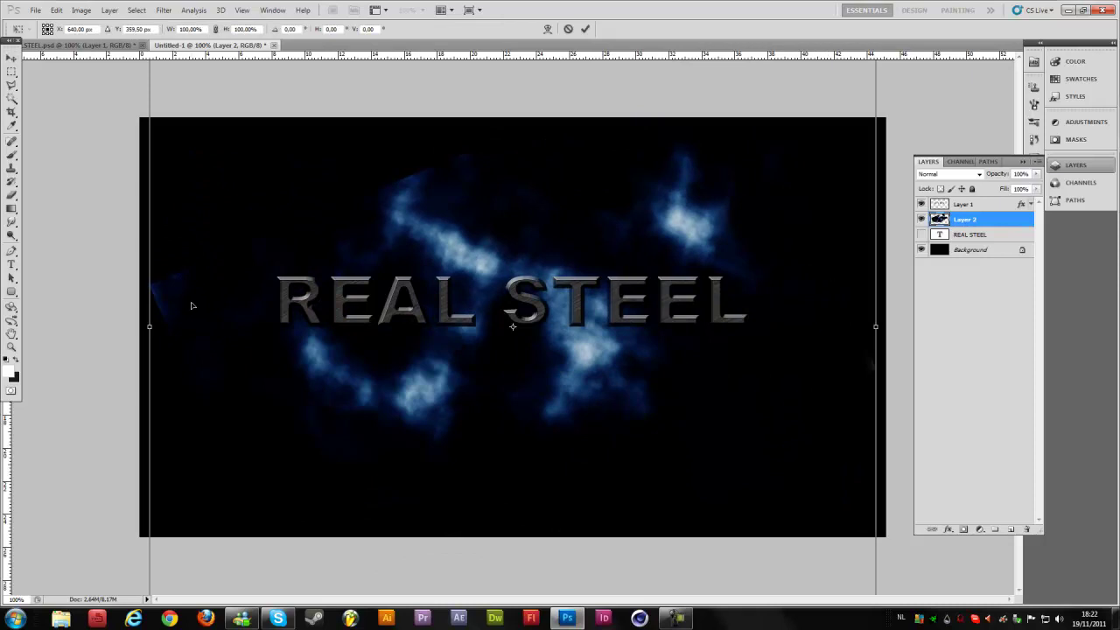
pyautogui.press('Return')
# Erase the leftover hard edges of the rotated clouds on Layer 2 with the 100 px Eraser.
pyautogui.press('e')
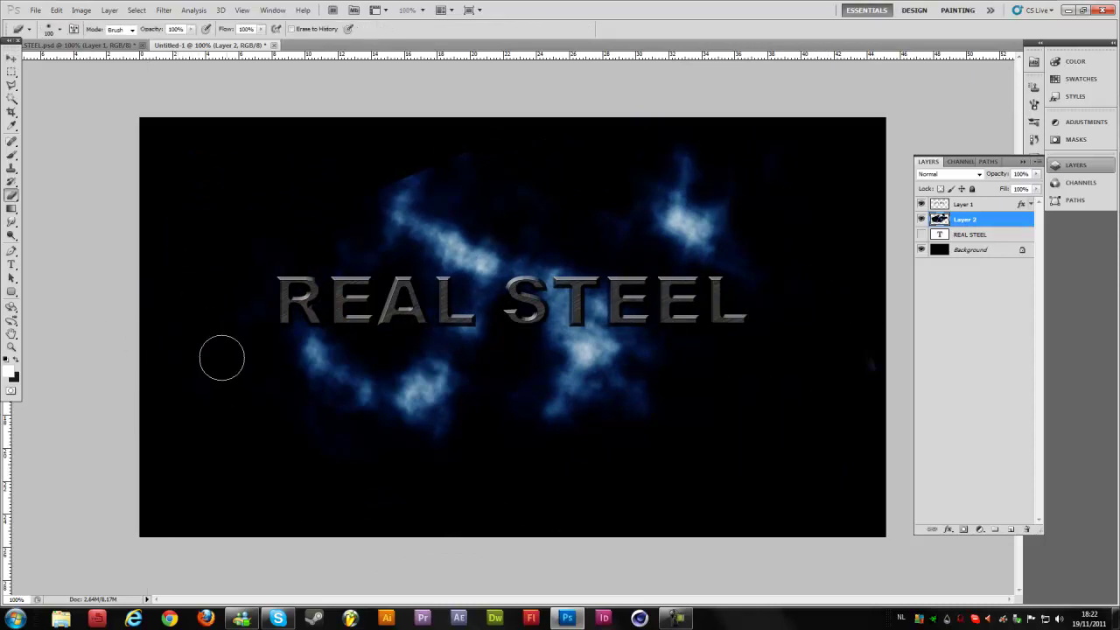
pyautogui.moveTo(885, 363); pyautogui.dragTo(885, 379)
pyautogui.press('v')
pyautogui.press('e')
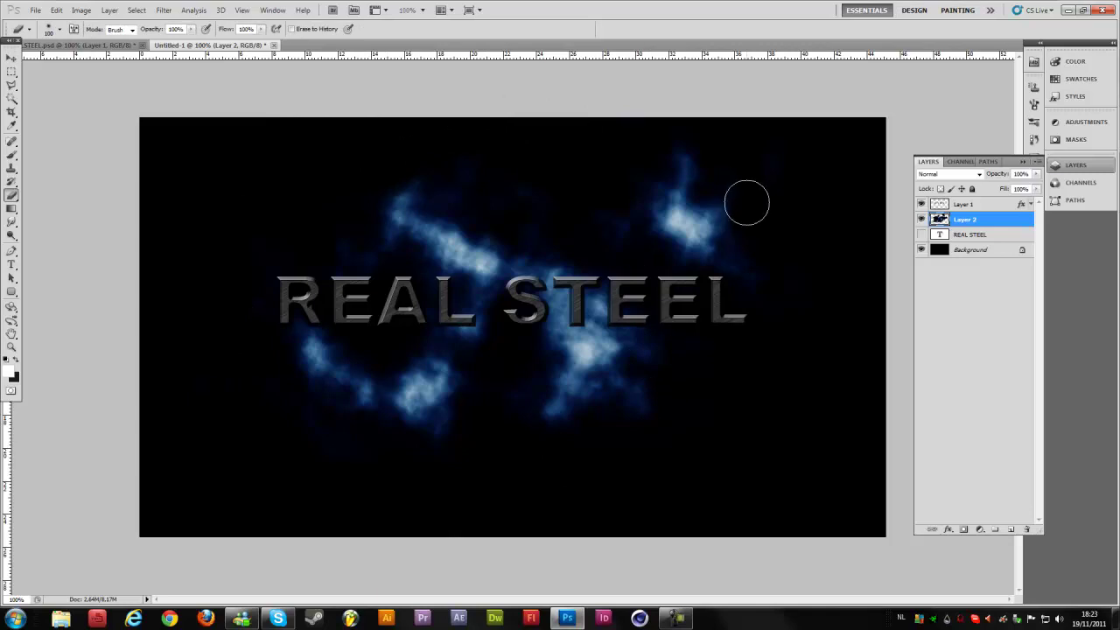
pyautogui.press('v')
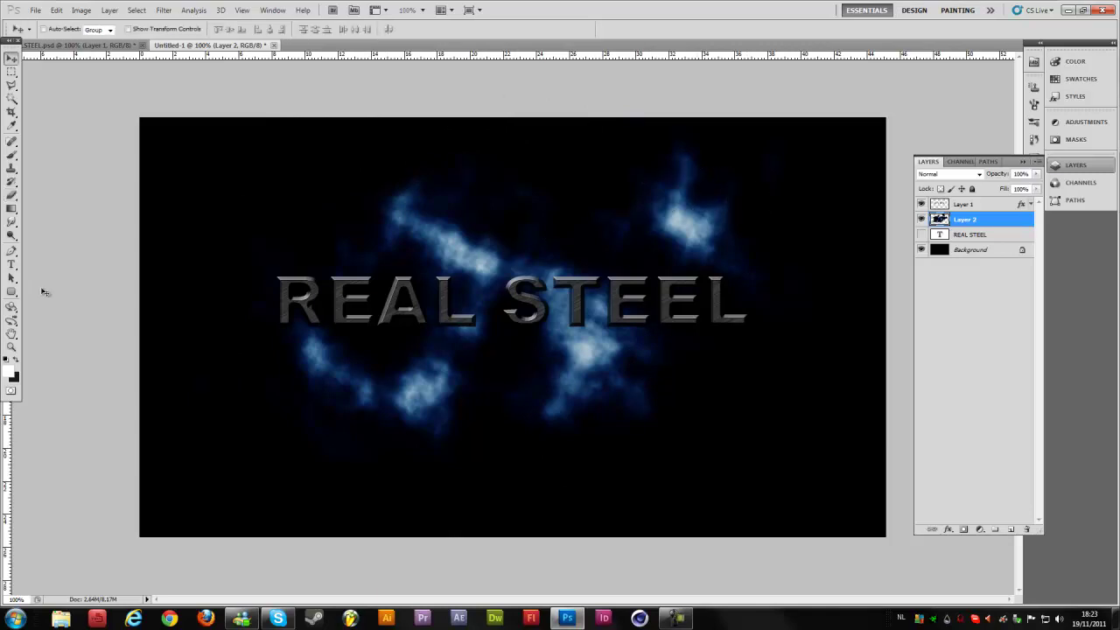
# Add a new layer between Layer 1 and Layer 2 and fill it with black.
pyautogui.click(1012, 529)
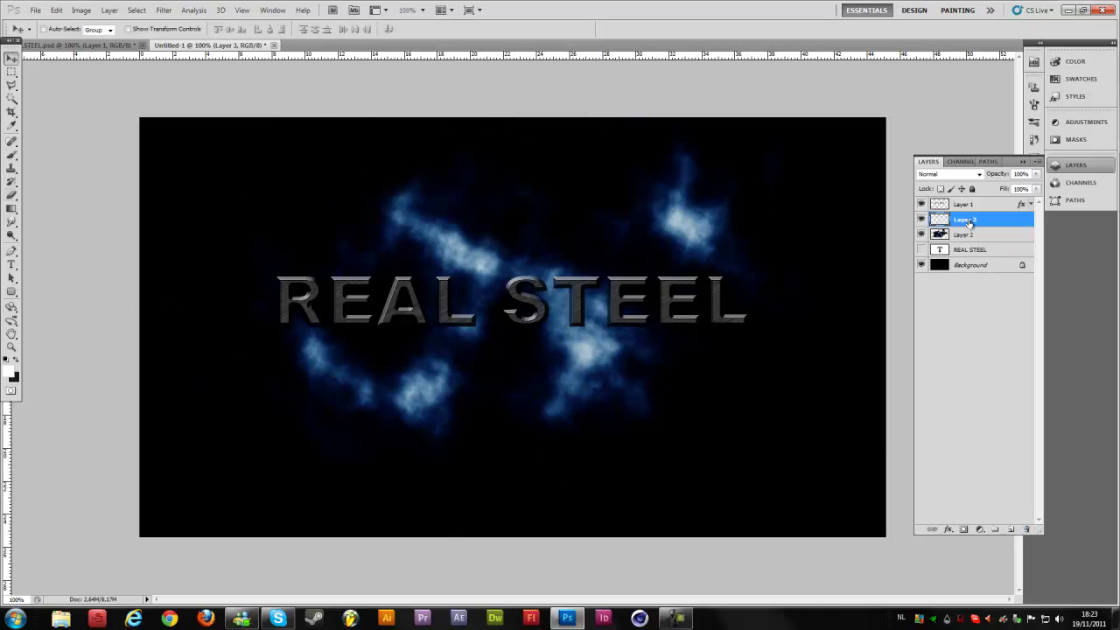
pyautogui.hotkey('shift', 'F5')
pyautogui.click(630, 183)
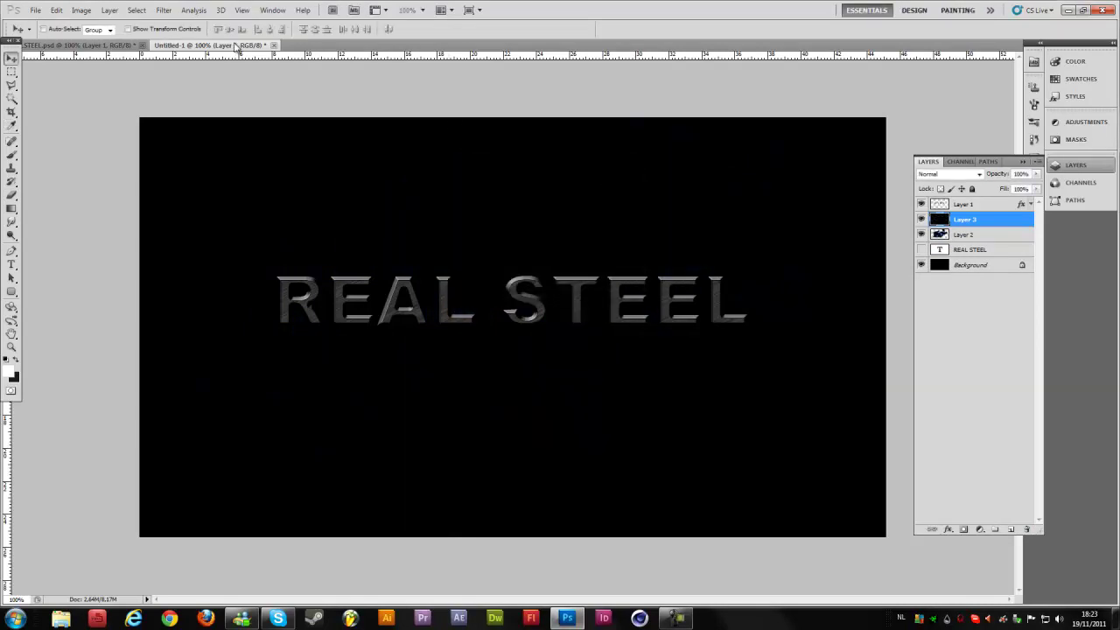
# Render a 105mm Prime lens flare at 100% brightness in the centre of the black Layer 3.
pyautogui.click(164, 13)
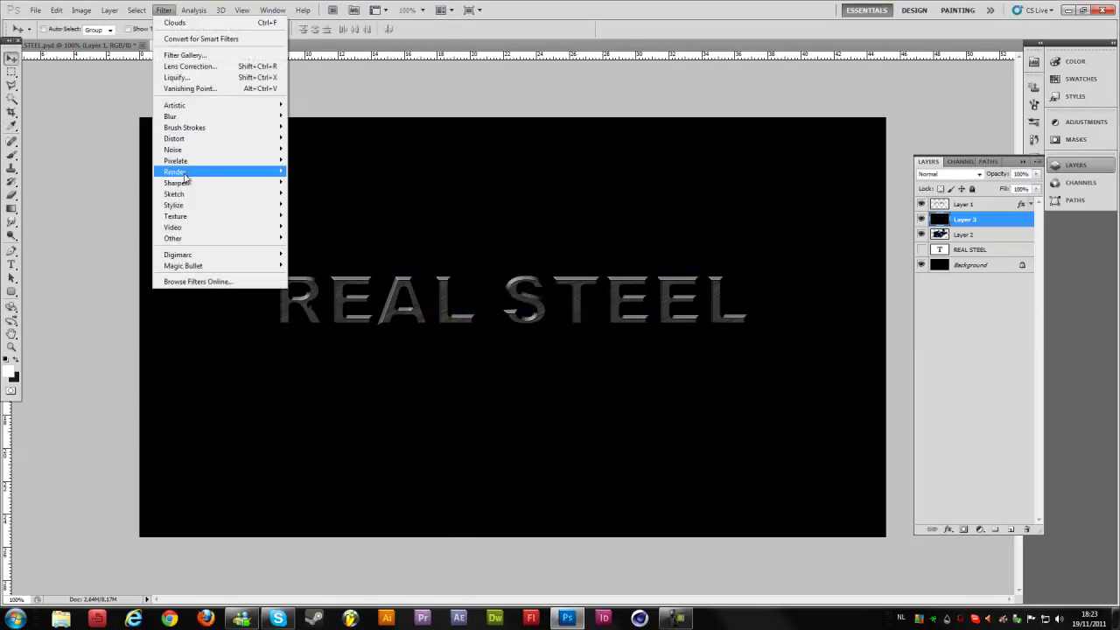
pyautogui.moveTo(219, 171)
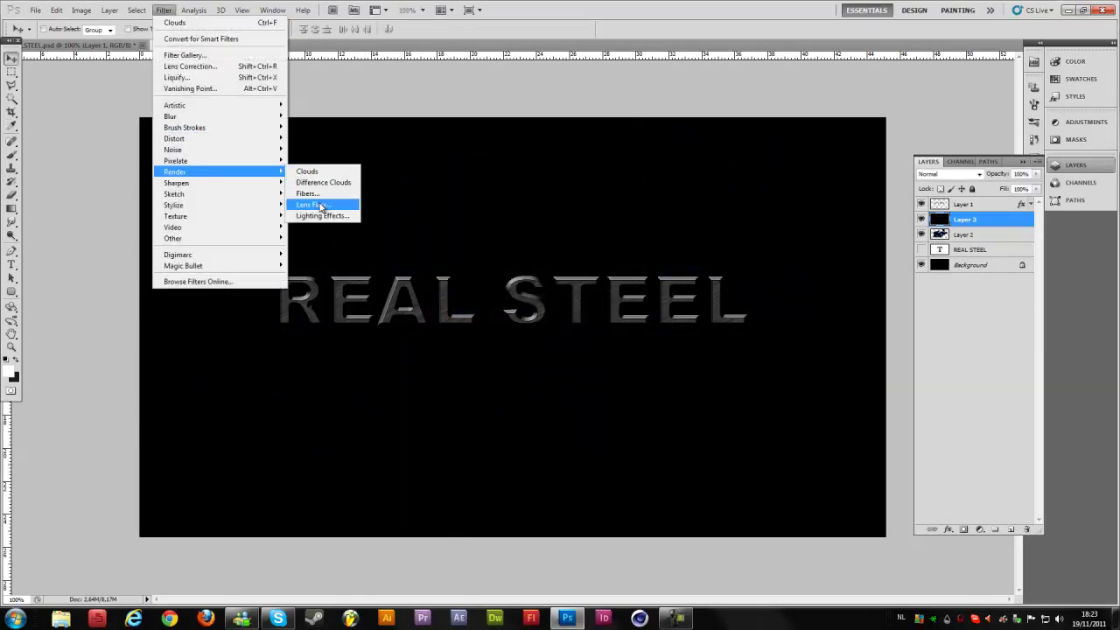
pyautogui.click(319, 204)
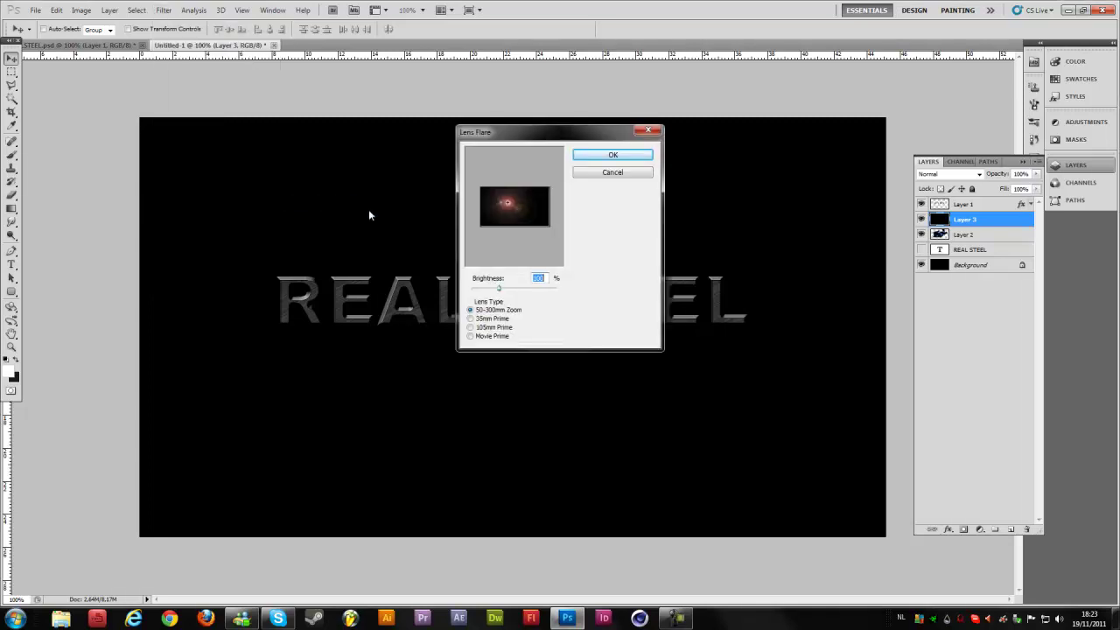
pyautogui.click(490, 329)
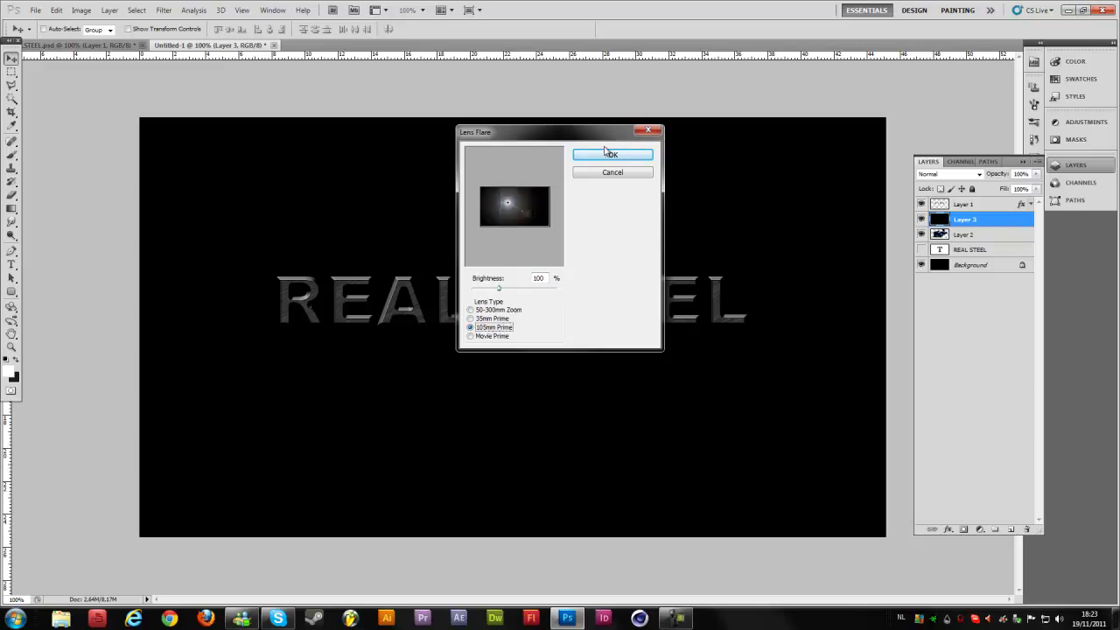
pyautogui.moveTo(506, 209); pyautogui.dragTo(515, 207)
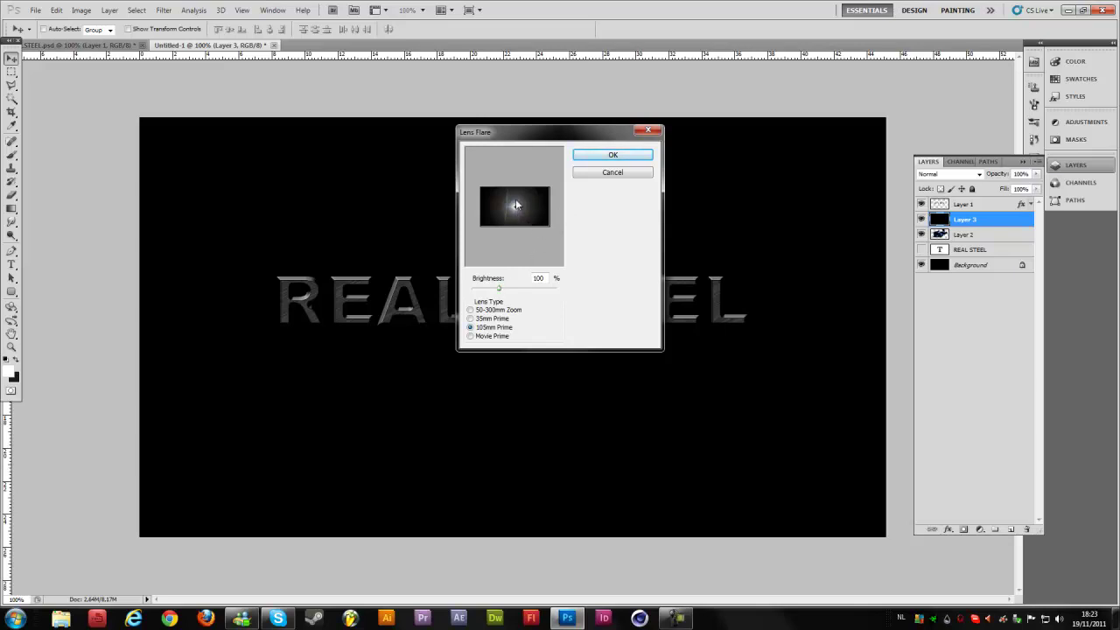
pyautogui.click(610, 155)
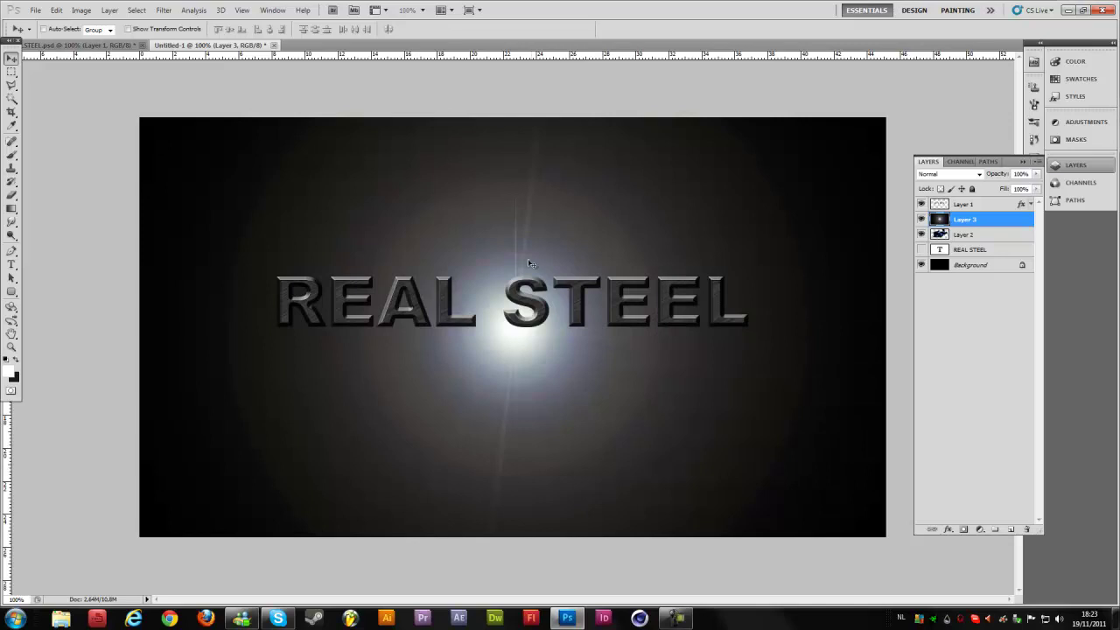
# Scale the Layer 3 lens flare down proportionally around its centre.
pyautogui.hotkey('ctrl', 't')
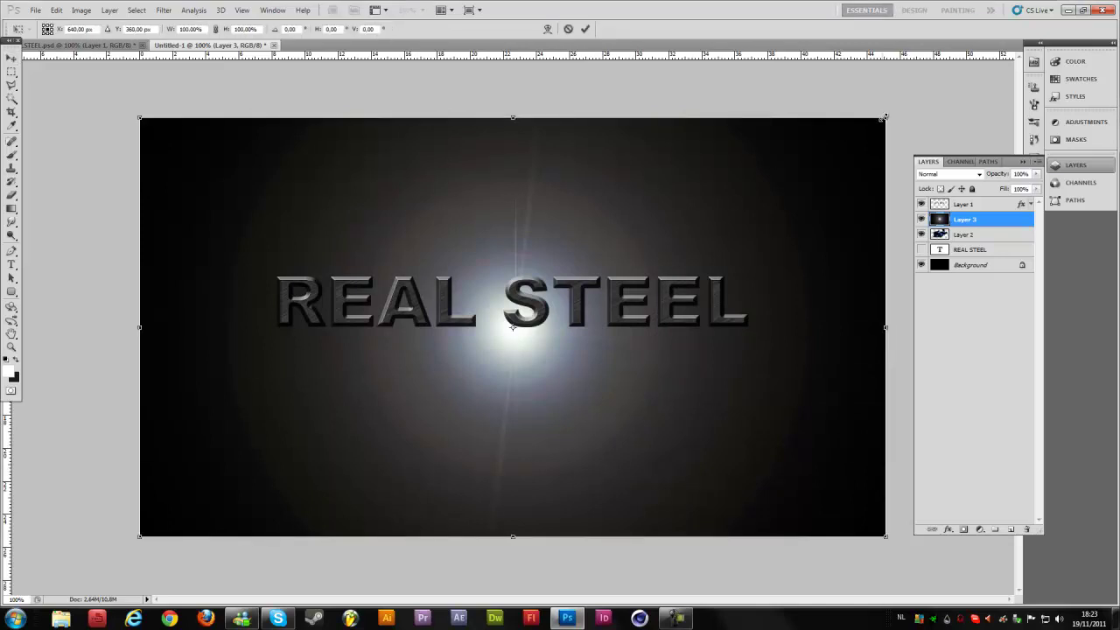
pyautogui.moveTo(885, 116); pyautogui.dragTo(784, 202)
pyautogui.press('Return')
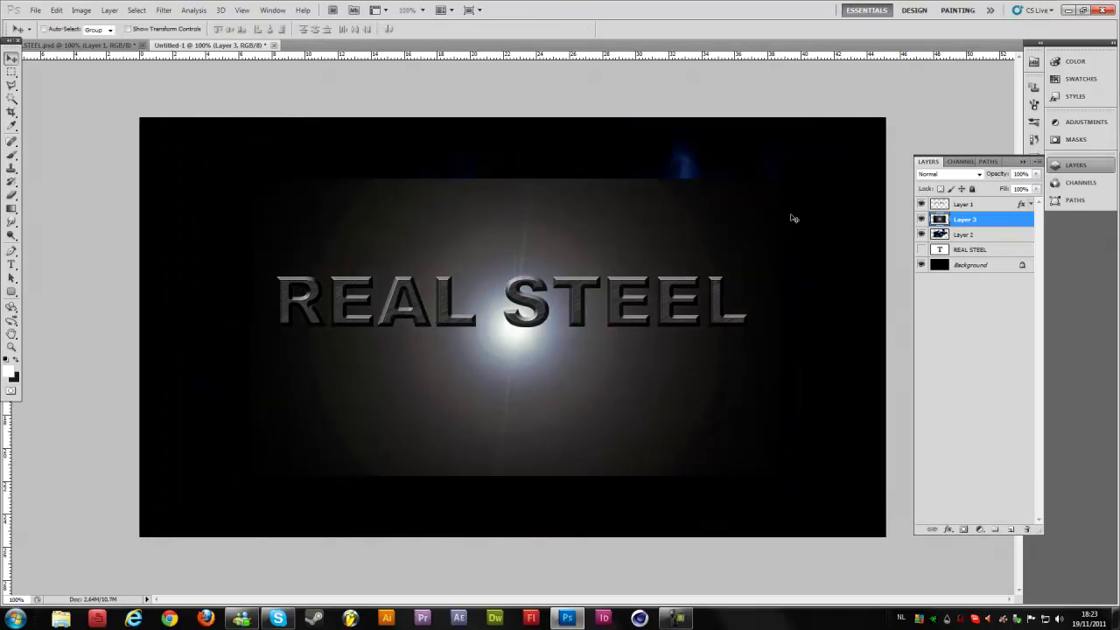
# Set Layer 3's blend mode to Linear Dodge (Add) and place it above Layer 1 in the layer stack.
pyautogui.click(932, 174)
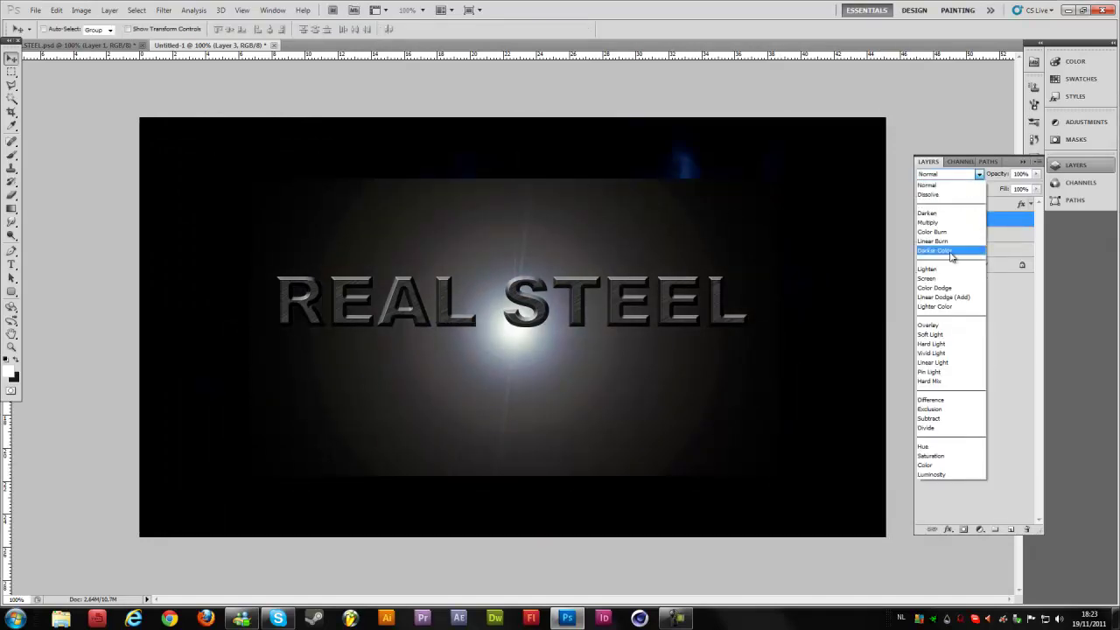
pyautogui.click(943, 297)
pyautogui.moveTo(984, 200); pyautogui.dragTo(963, 205)
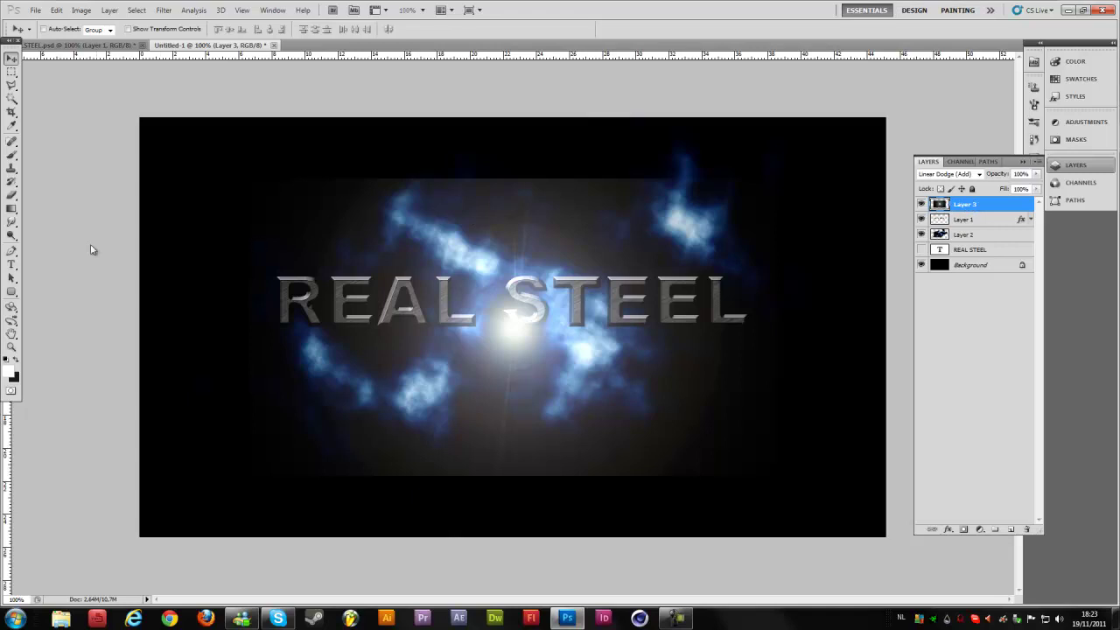
# Erase the flare's hard outer edges with a 298 px, 0% hardness Eraser and move the flare over the L of REAL.
pyautogui.click(13, 196)
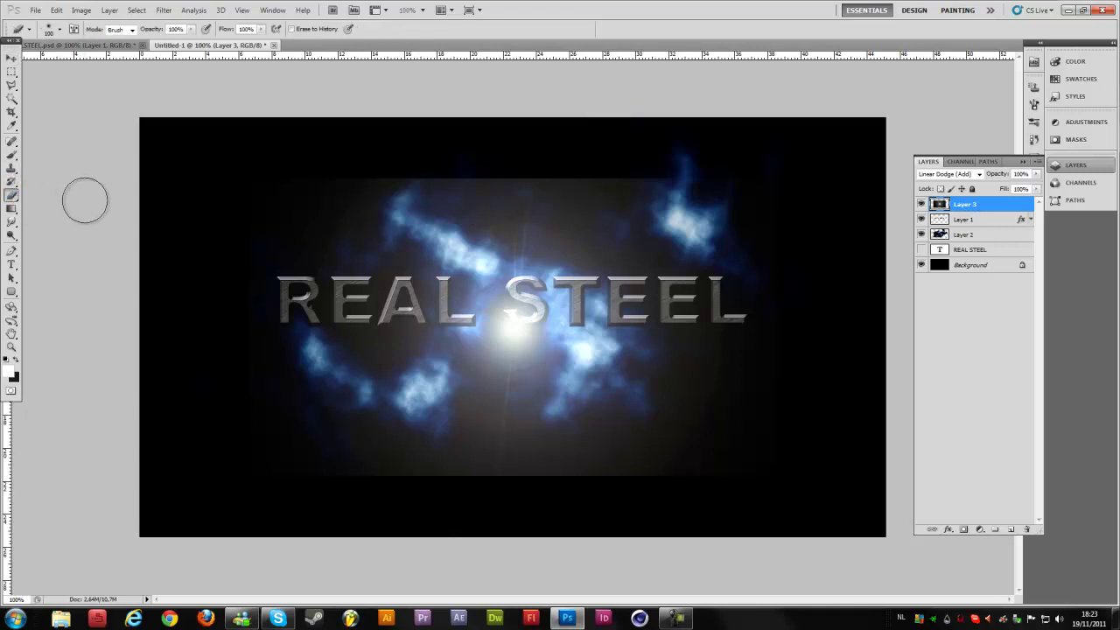
pyautogui.rightClick(289, 200)
pyautogui.moveTo(383, 226); pyautogui.dragTo(392, 224)
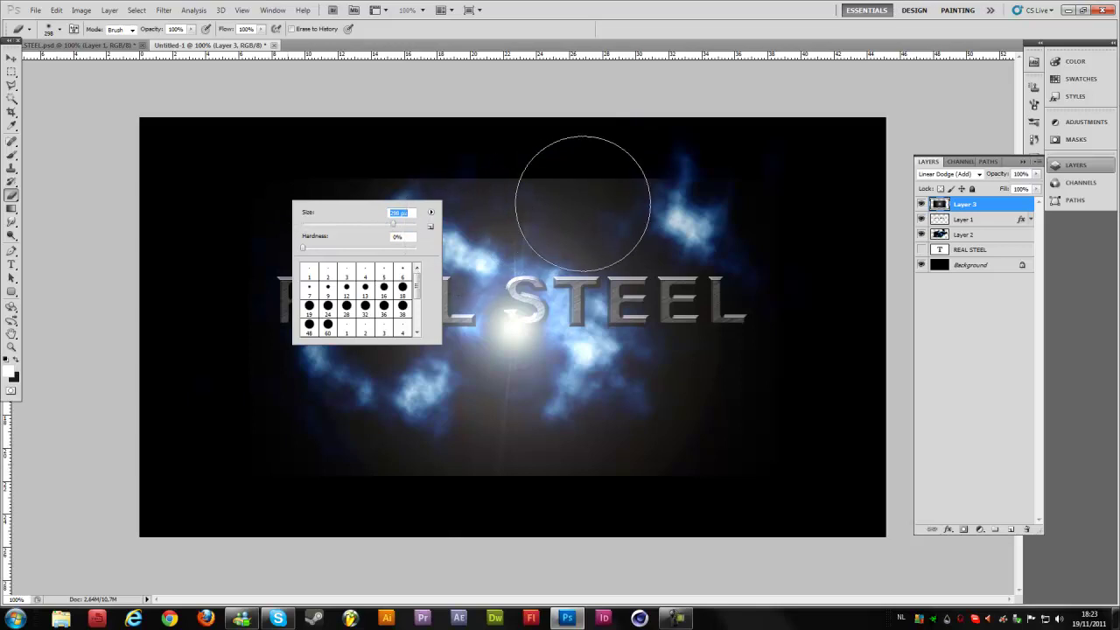
pyautogui.press('Return')
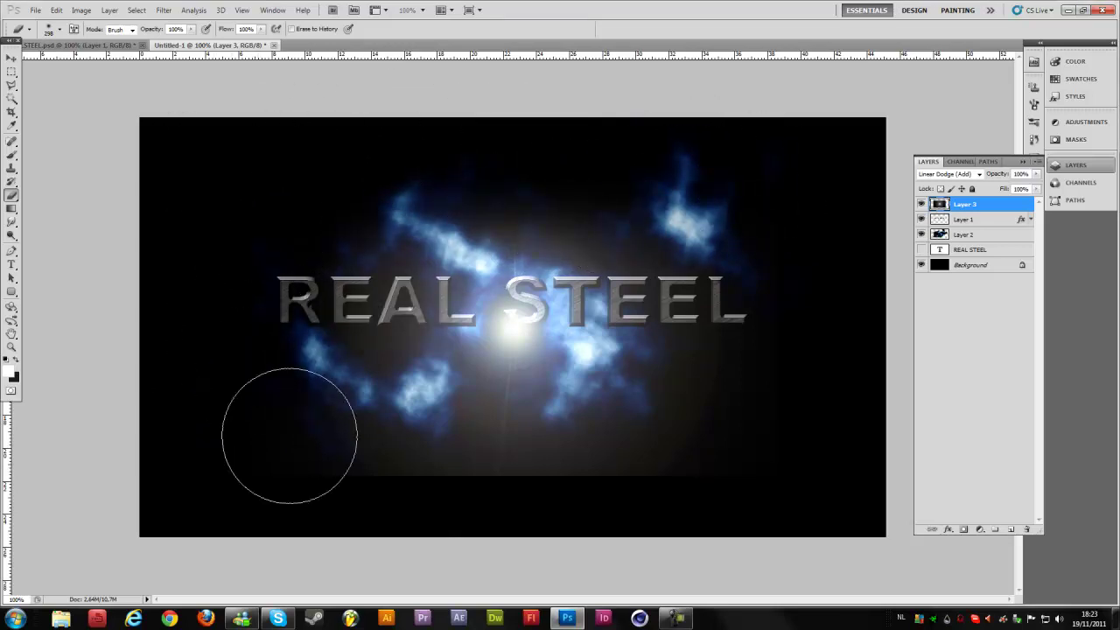
pyautogui.moveTo(411, 490); pyautogui.dragTo(595, 525)
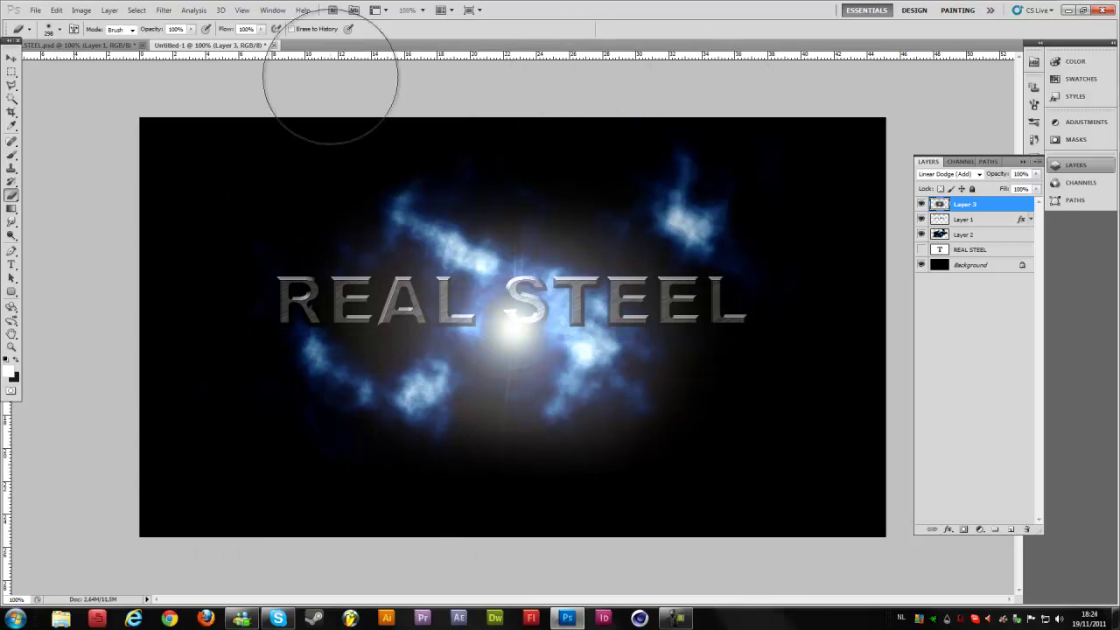
pyautogui.press('v')
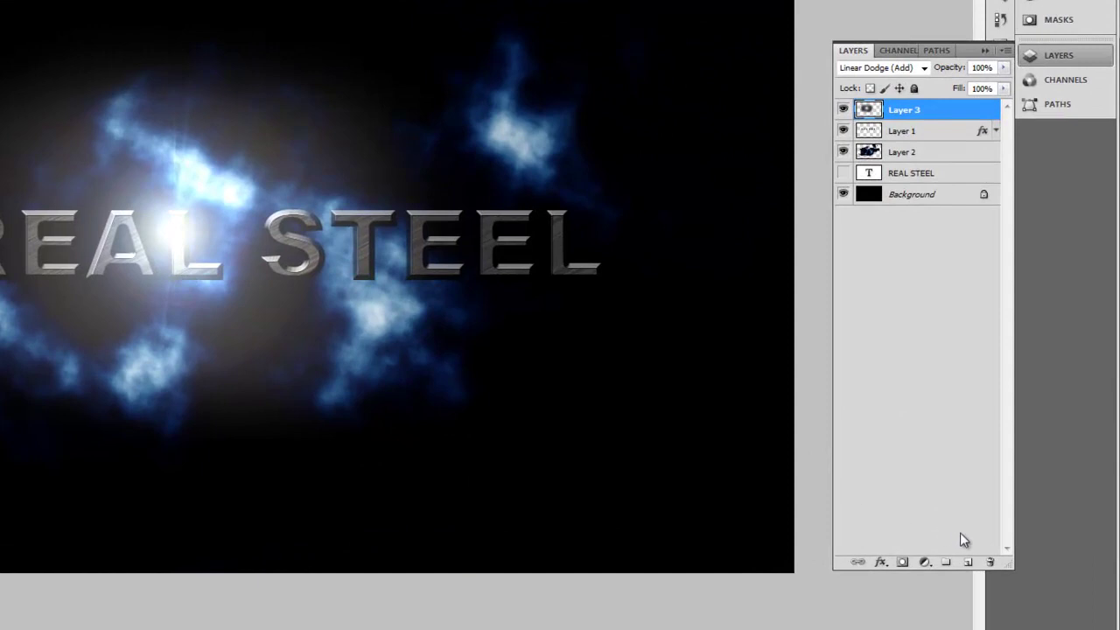
# Add a Hue/Saturation adjustment layer above Layer 3 with Colorize on, a blue hue and strongly raised saturation.
pyautogui.click(924, 562)
pyautogui.click(925, 567)
pyautogui.click(920, 564)
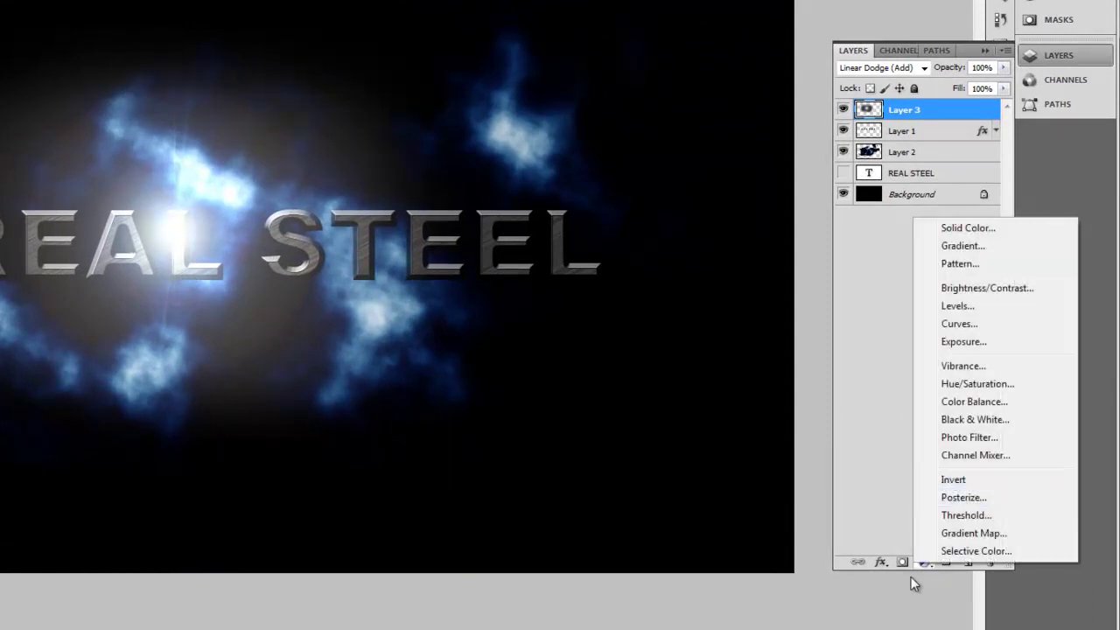
pyautogui.click(982, 390)
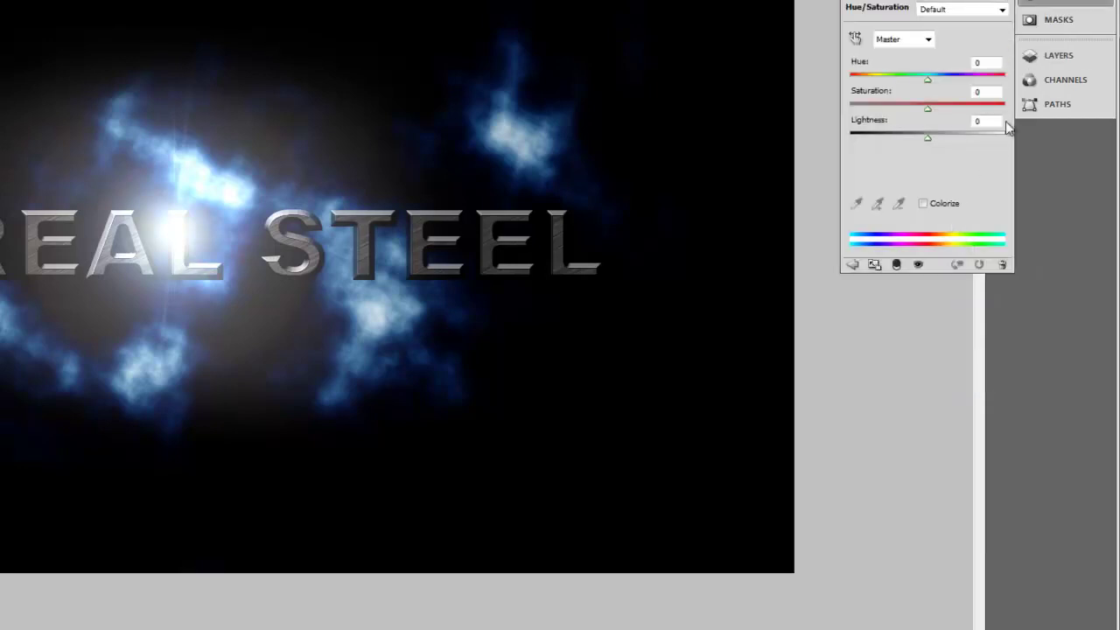
pyautogui.click(923, 203)
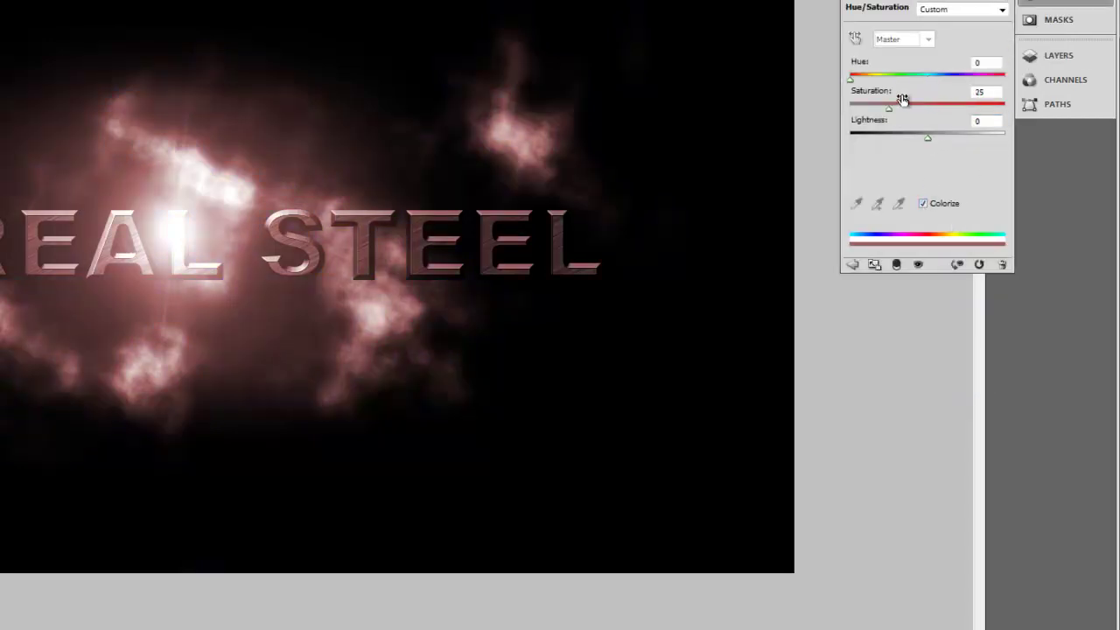
pyautogui.moveTo(856, 80); pyautogui.dragTo(945, 87)
pyautogui.moveTo(928, 106); pyautogui.dragTo(1020, 115)
pyautogui.moveTo(940, 79); pyautogui.dragTo(935, 79)
# Clip the Hue/Saturation adjustment to Layer 3 and move the flare onto the lower part of the L in REAL.
pyautogui.click(1060, 58)
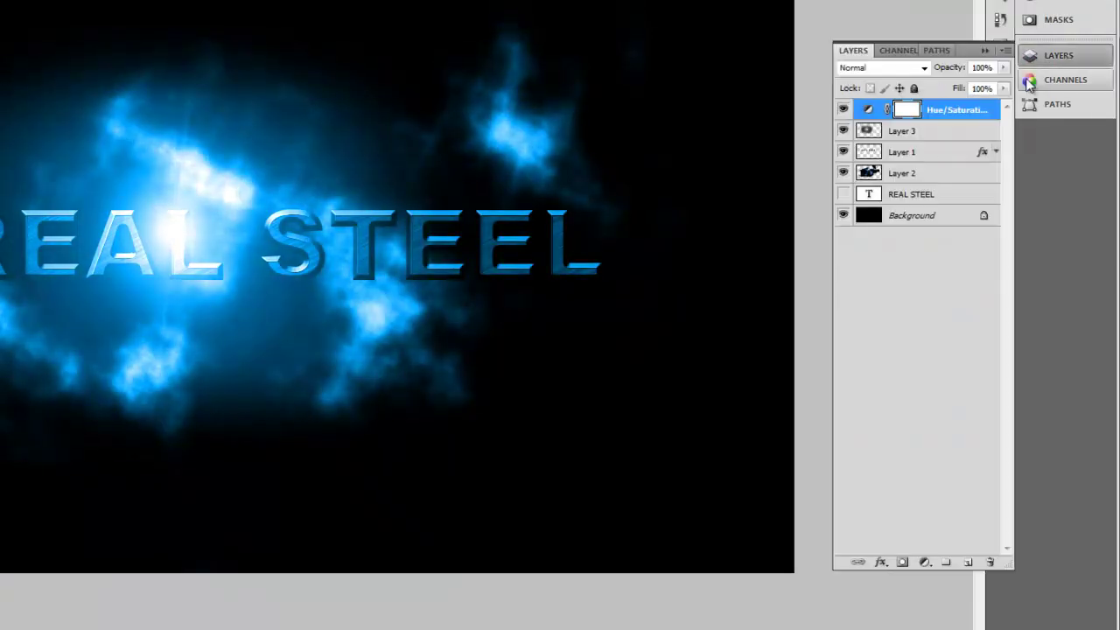
pyautogui.keyDown('alt'); pyautogui.click(955, 121); pyautogui.keyUp('alt')
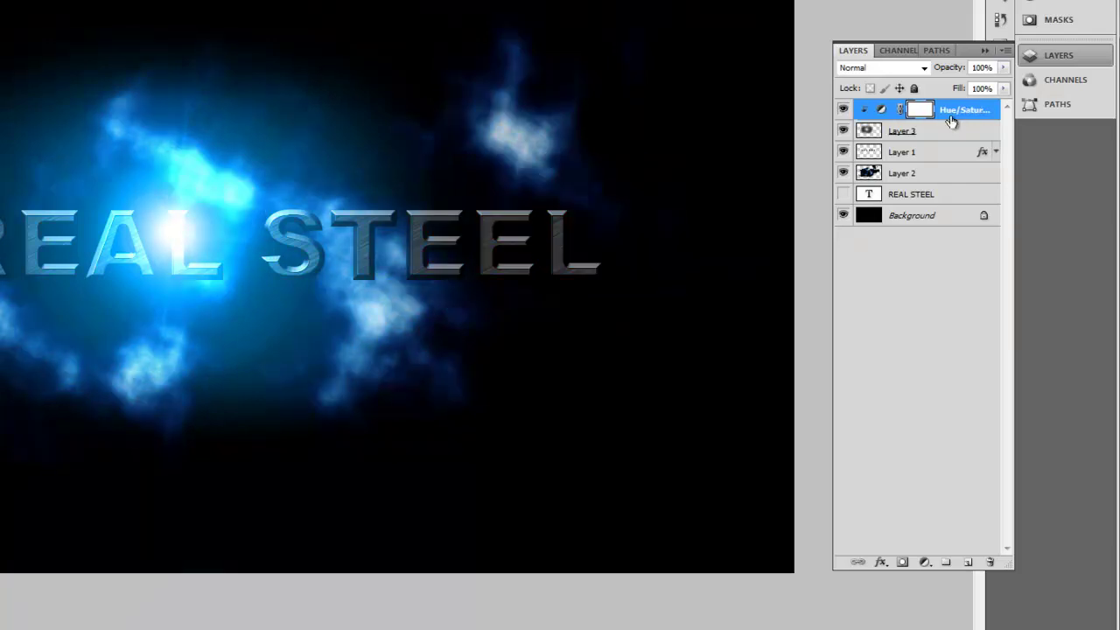
pyautogui.click(936, 140)
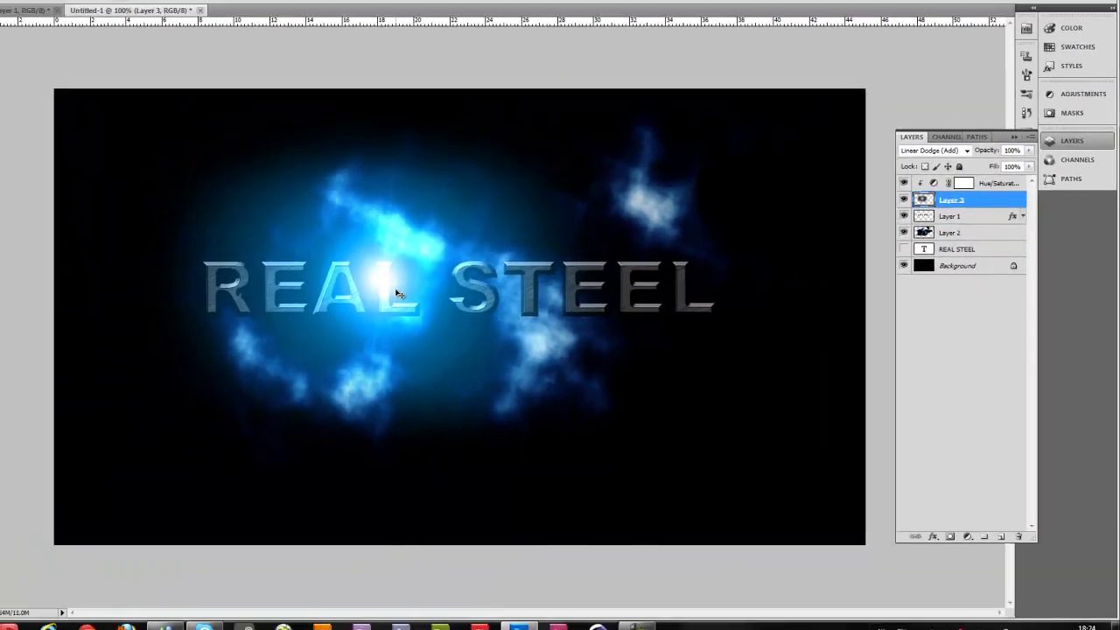
pyautogui.moveTo(392, 293); pyautogui.dragTo(435, 322)
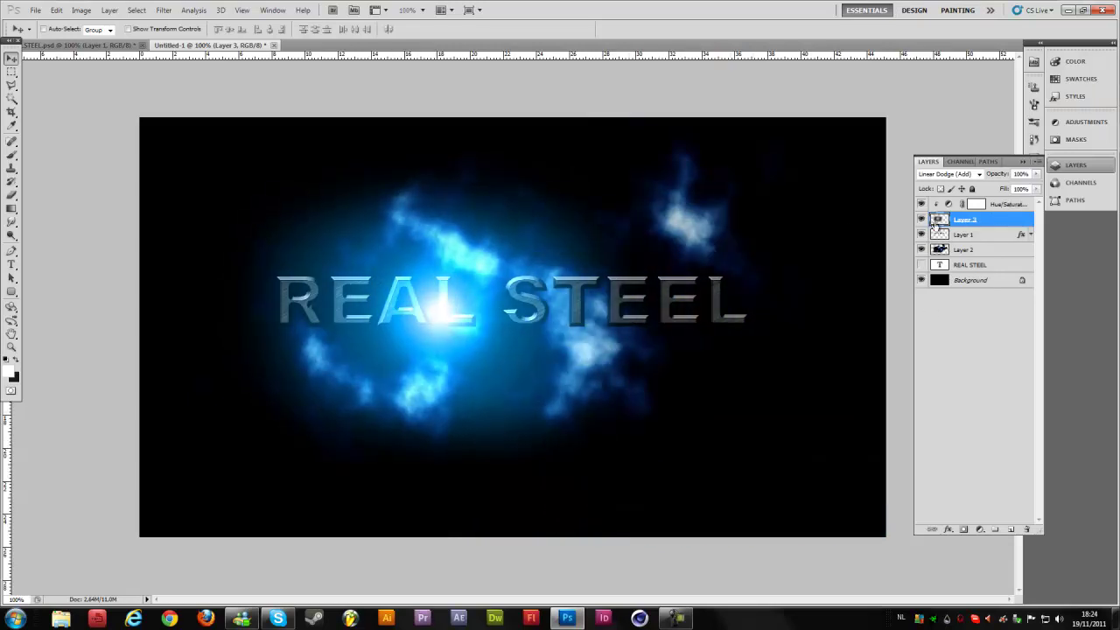
# Duplicate Layer 3, hide the original and make the copy the active layer.
pyautogui.rightClick(989, 225)
pyautogui.click(1020, 260)
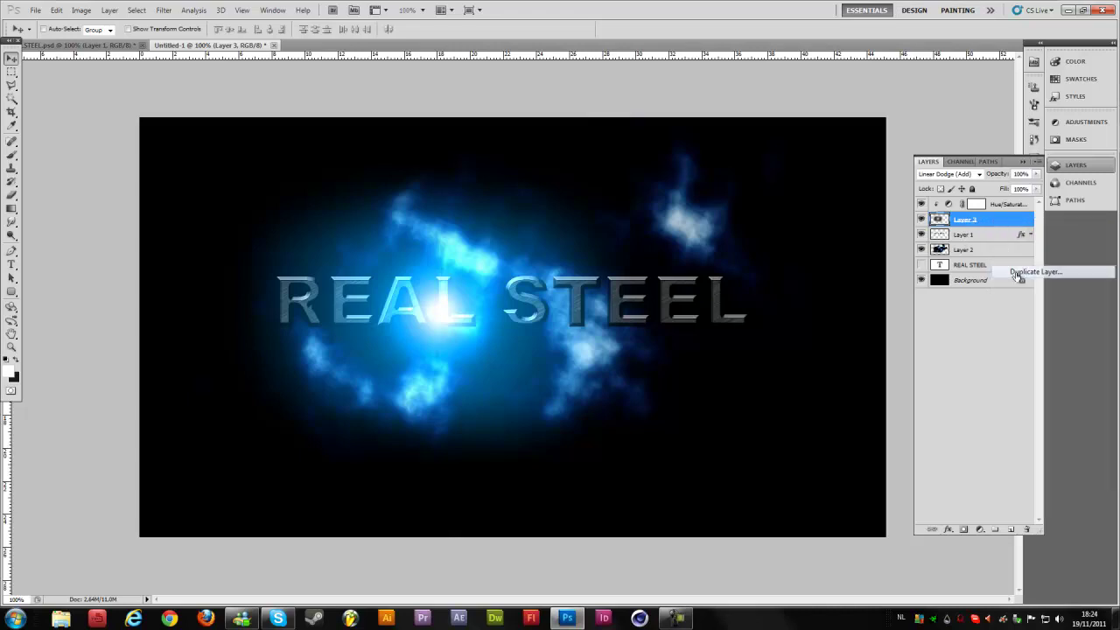
pyautogui.press('Return')
pyautogui.click(920, 234)
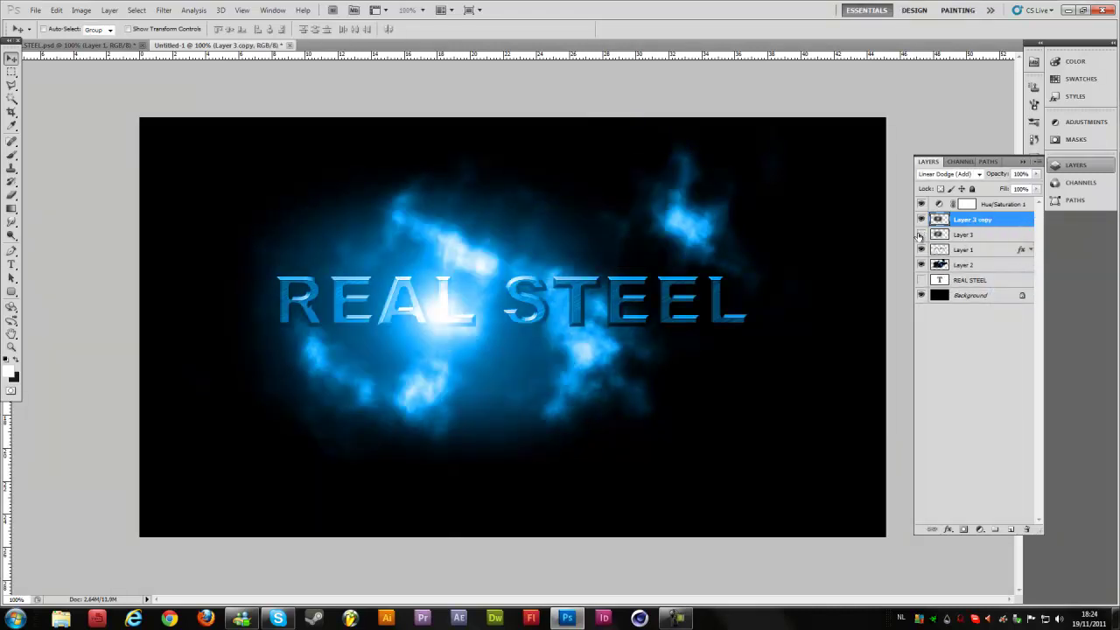
pyautogui.click(964, 234)
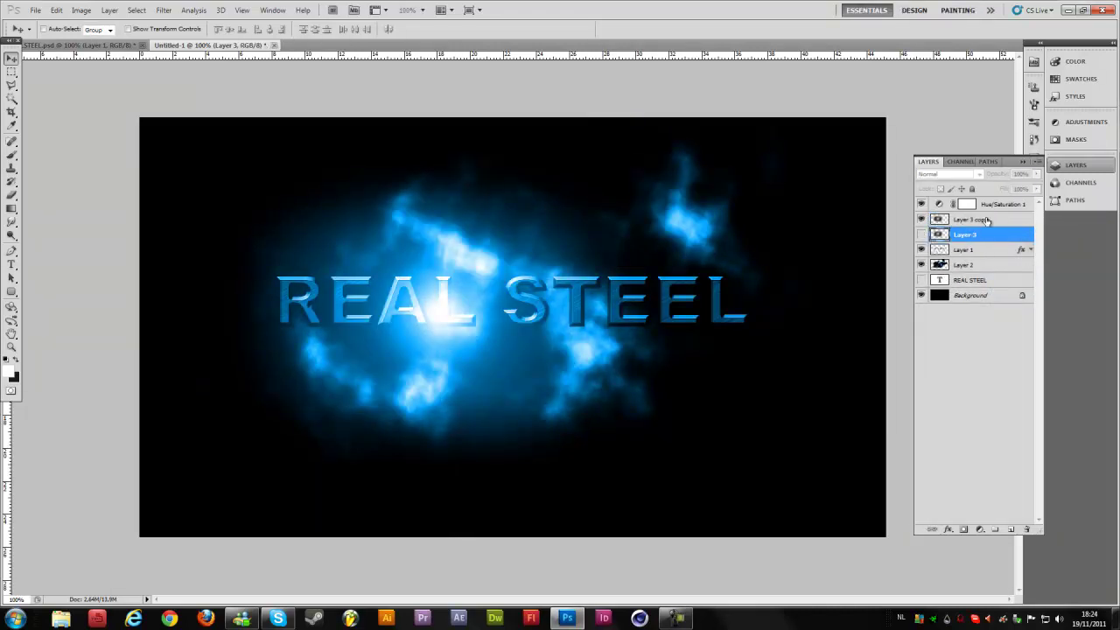
pyautogui.click(986, 220)
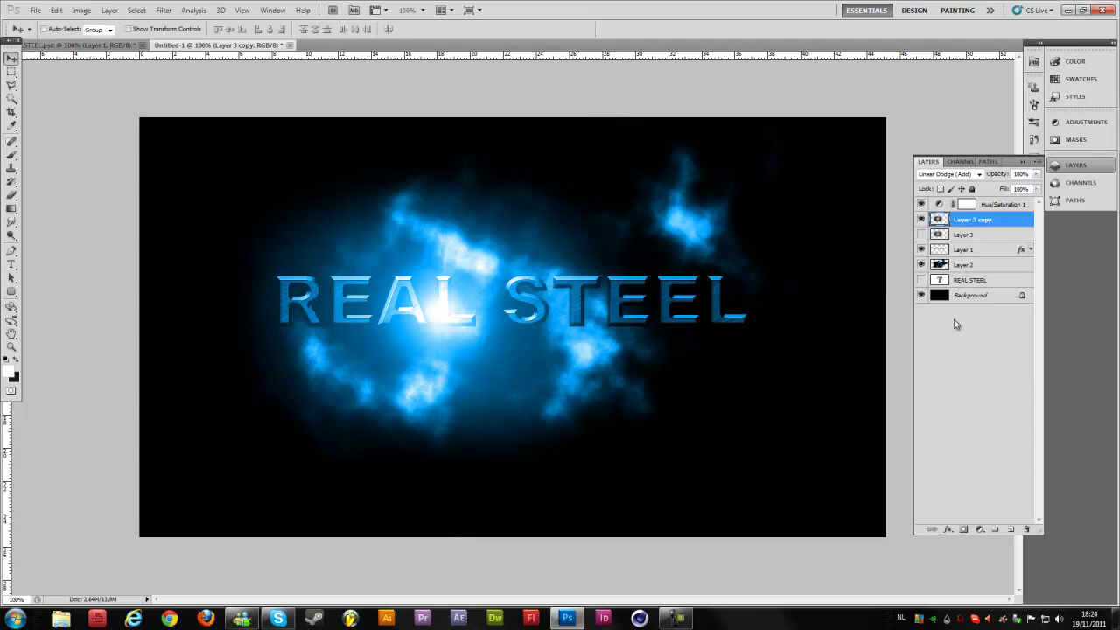
# Squash the Layer 3 copy vertically into a thin horizontal light streak and place it centred beneath the REAL STEEL text.
pyautogui.hotkey('ctrl', 't')
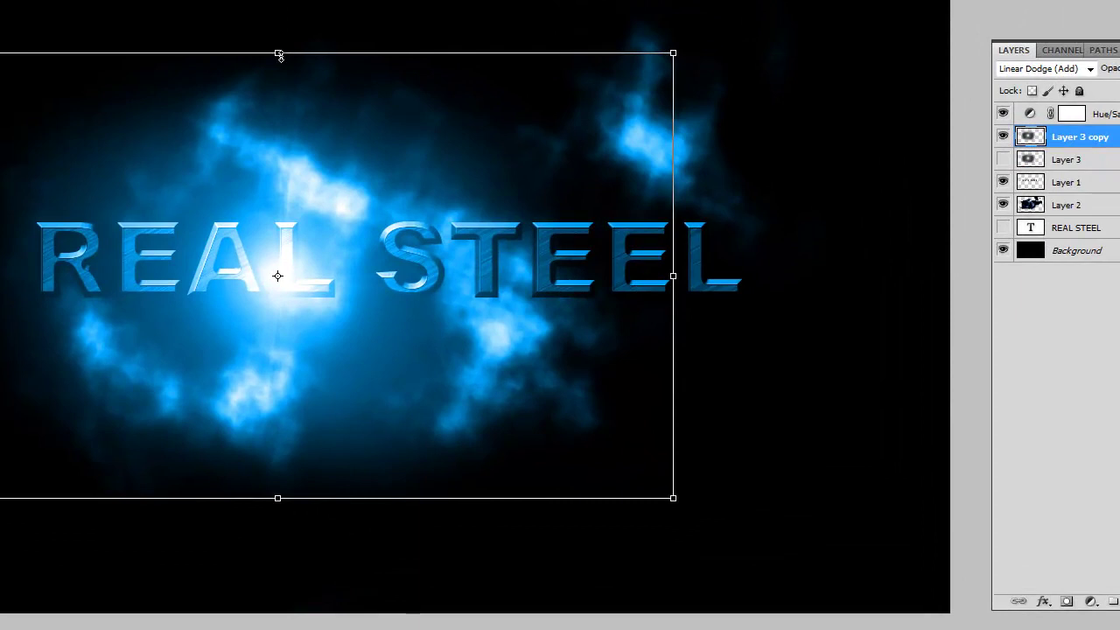
pyautogui.moveTo(438, 163); pyautogui.dragTo(434, 244)
pyautogui.moveTo(273, 174)
pyautogui.mouseDown()
pyautogui.moveTo(270, 272)
pyautogui.moveTo(260, 260)
pyautogui.moveTo(263, 273)
pyautogui.moveTo(26, 236)
pyautogui.moveTo(700, 227)
pyautogui.moveTo(670, 310)
pyautogui.moveTo(568, 452)
pyautogui.moveTo(430, 396)
pyautogui.mouseUp()
pyautogui.press('Return')
pyautogui.hotkey('ctrl', 't')
pyautogui.press('Return')
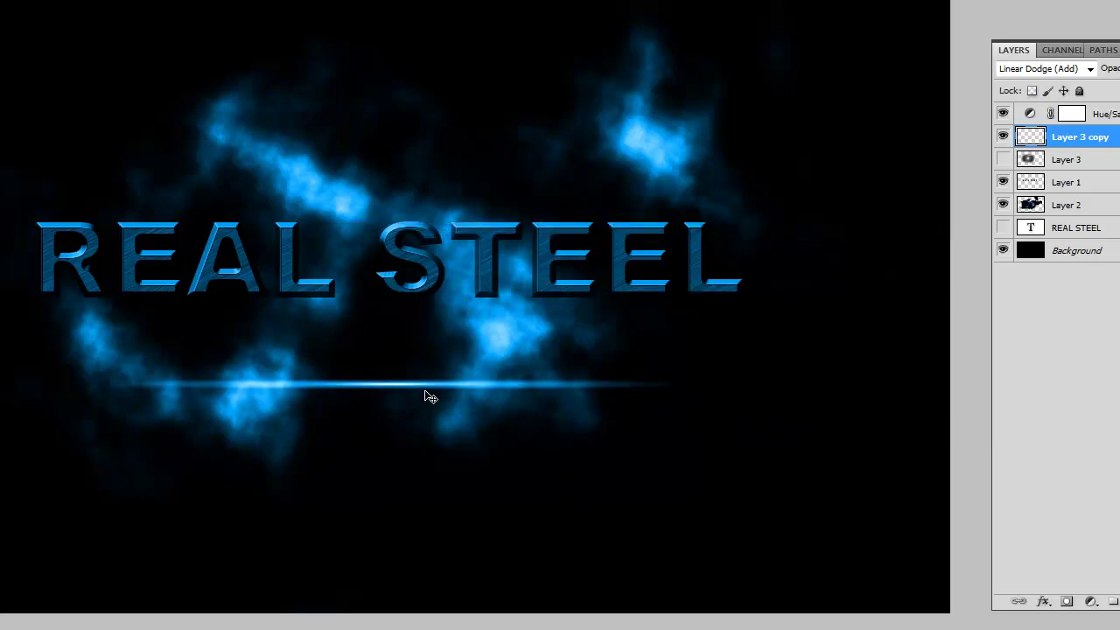
# Show Layer 3 again, then duplicate it and move the new flare copy up to just above the L of REAL.
pyautogui.click(1069, 161)
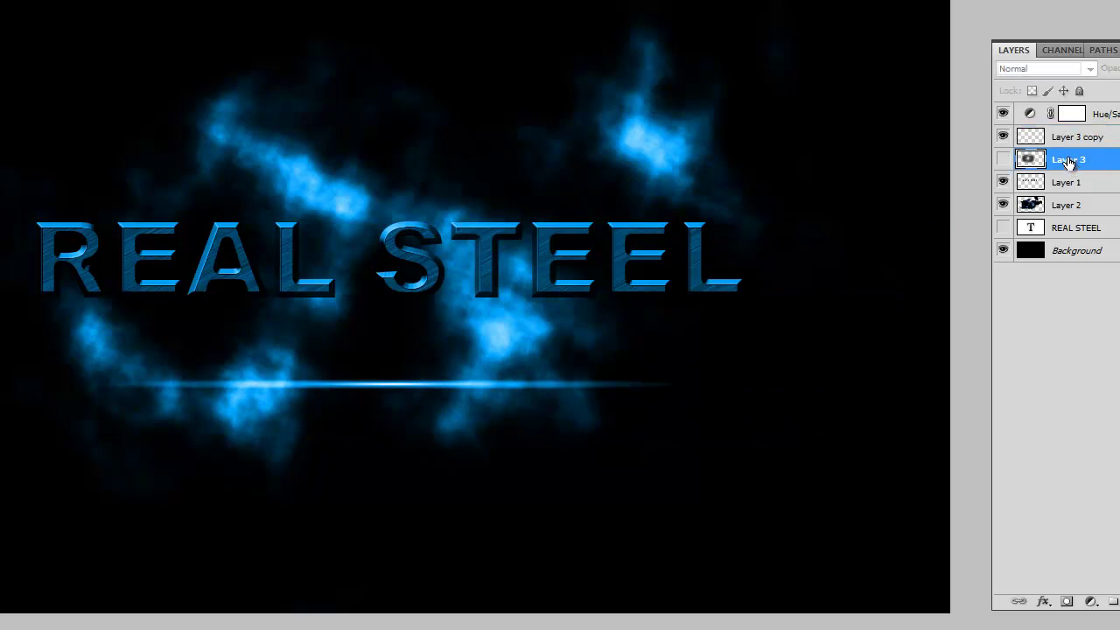
pyautogui.click(1001, 161)
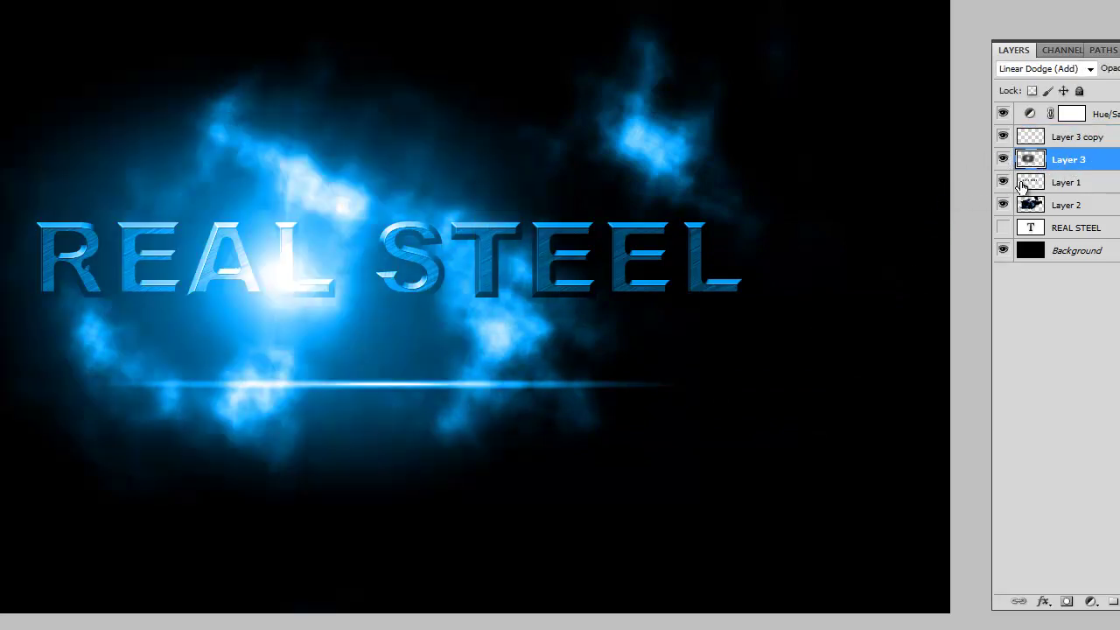
pyautogui.hotkey('ctrl', 'j')
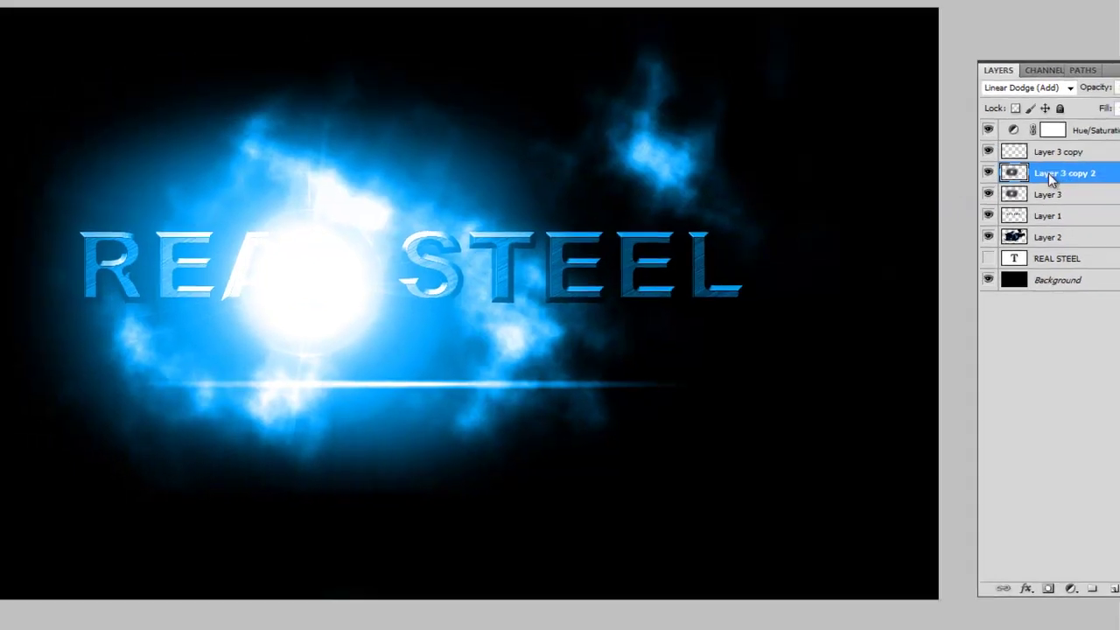
pyautogui.rightClick(1081, 166)
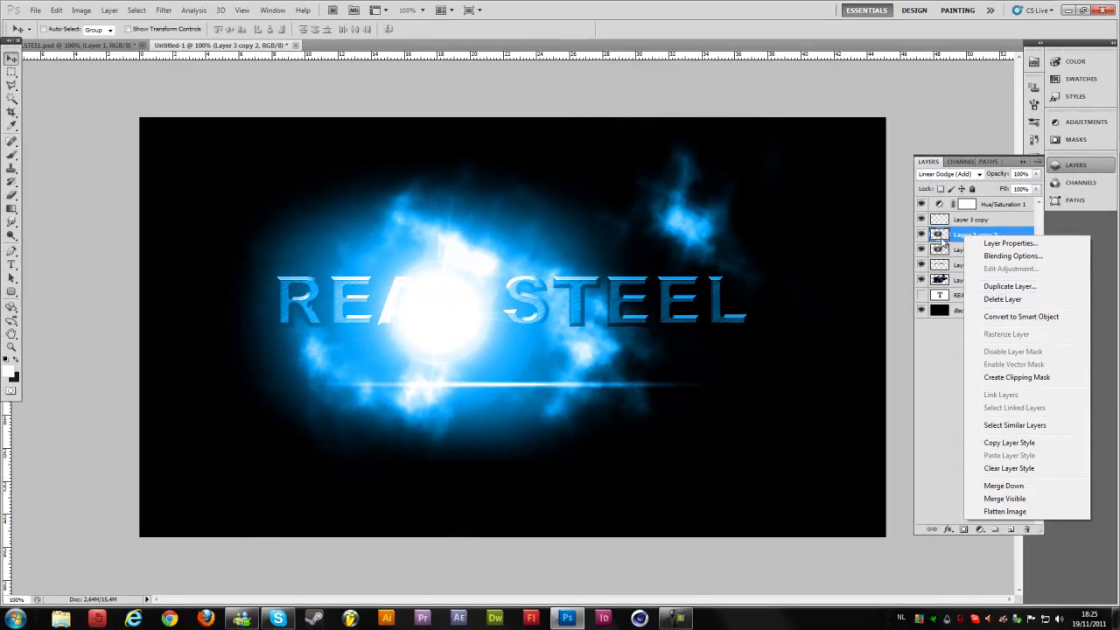
pyautogui.click(945, 238)
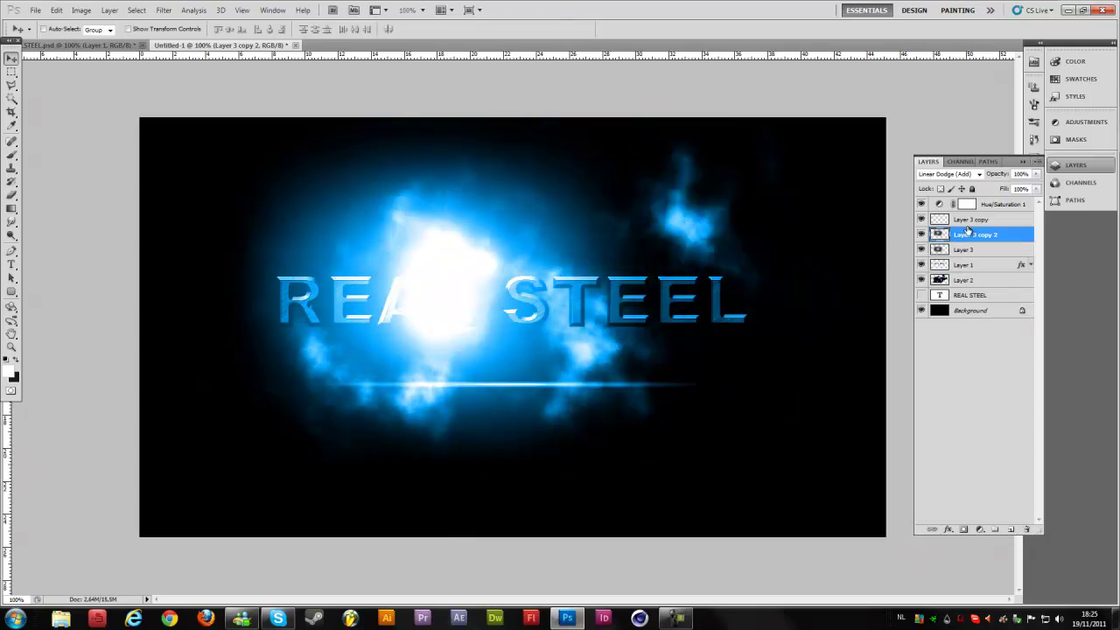
# Hide the original Layer 3 flare and make that layer active.
pyautogui.click(920, 250)
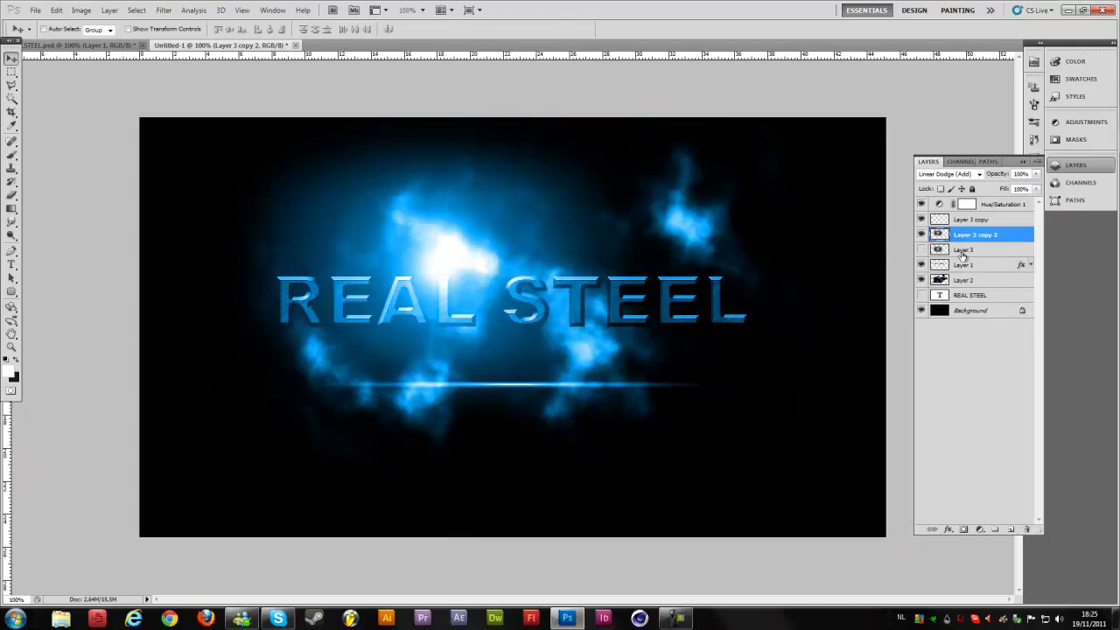
pyautogui.click(962, 252)
pyautogui.doubleClick(938, 257)
pyautogui.click(652, 390)
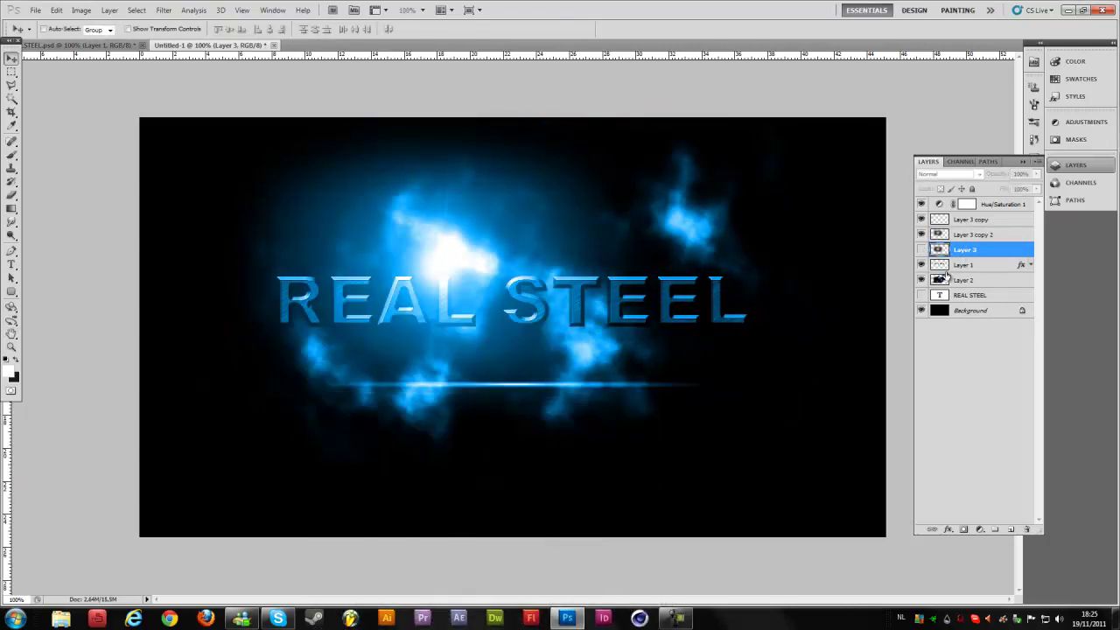
# Rename the hidden original flare layer, Layer 3, as Orig.
pyautogui.doubleClick(965, 252)
pyautogui.write('Orig')
pyautogui.press('Return')
# Move the Layer 3 copy 2 flare beside the L of REAL and scale it down into a small flattened glow.
pyautogui.click(954, 233)
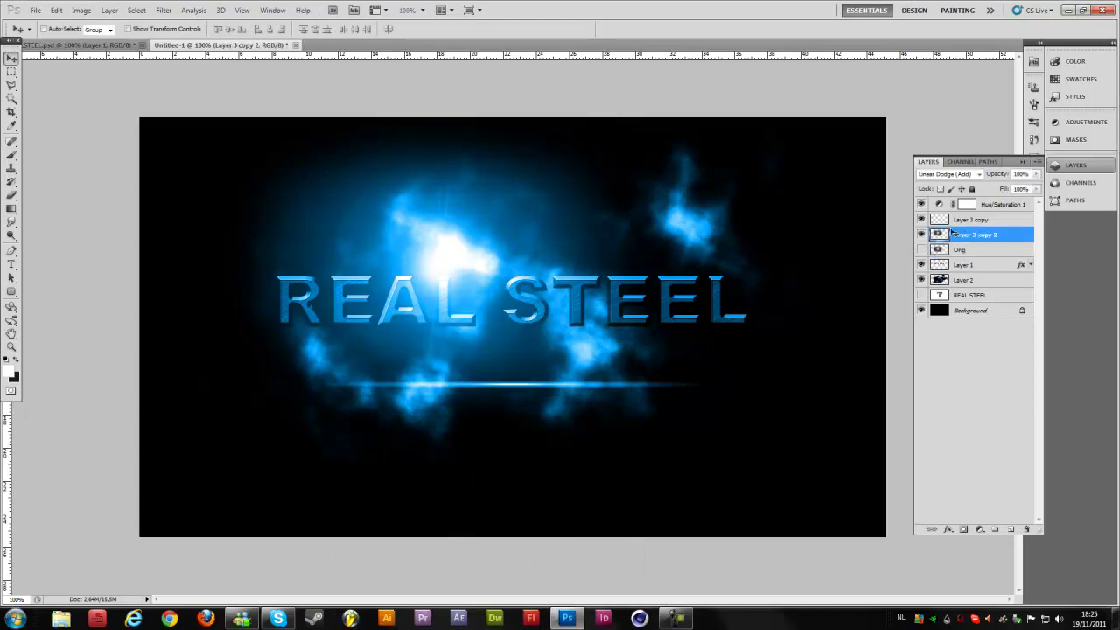
pyautogui.moveTo(468, 260); pyautogui.dragTo(494, 315)
pyautogui.hotkey('ctrl', 't')
pyautogui.moveTo(733, 154); pyautogui.dragTo(632, 210)
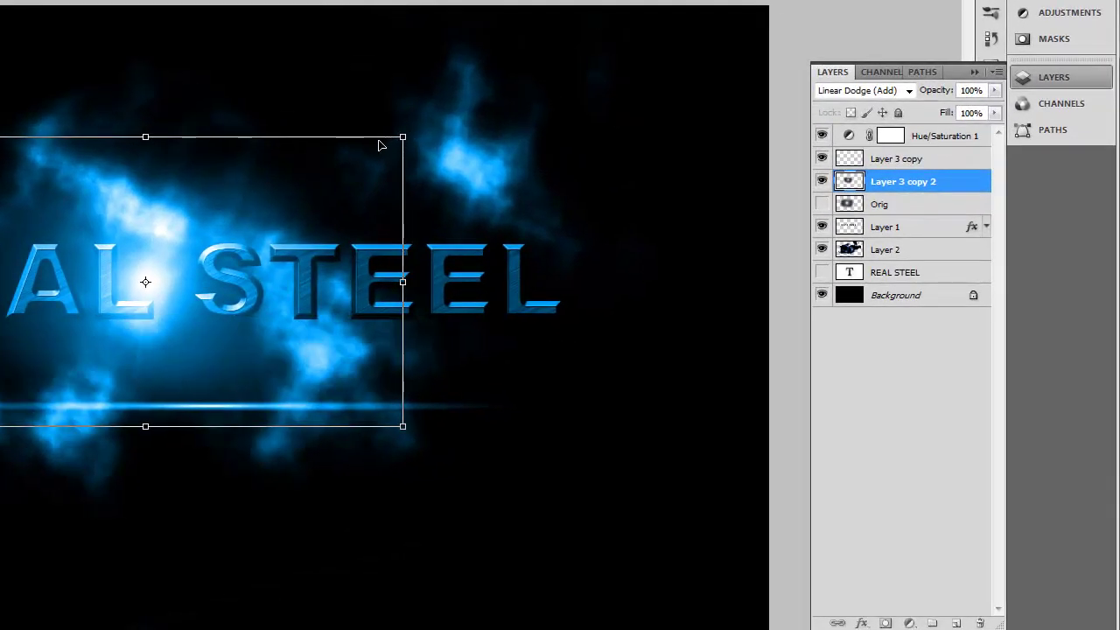
pyautogui.moveTo(381, 145); pyautogui.dragTo(380, 145)
pyautogui.moveTo(150, 138); pyautogui.dragTo(131, 207)
pyautogui.moveTo(410, 201); pyautogui.dragTo(288, 238)
pyautogui.press('Return')
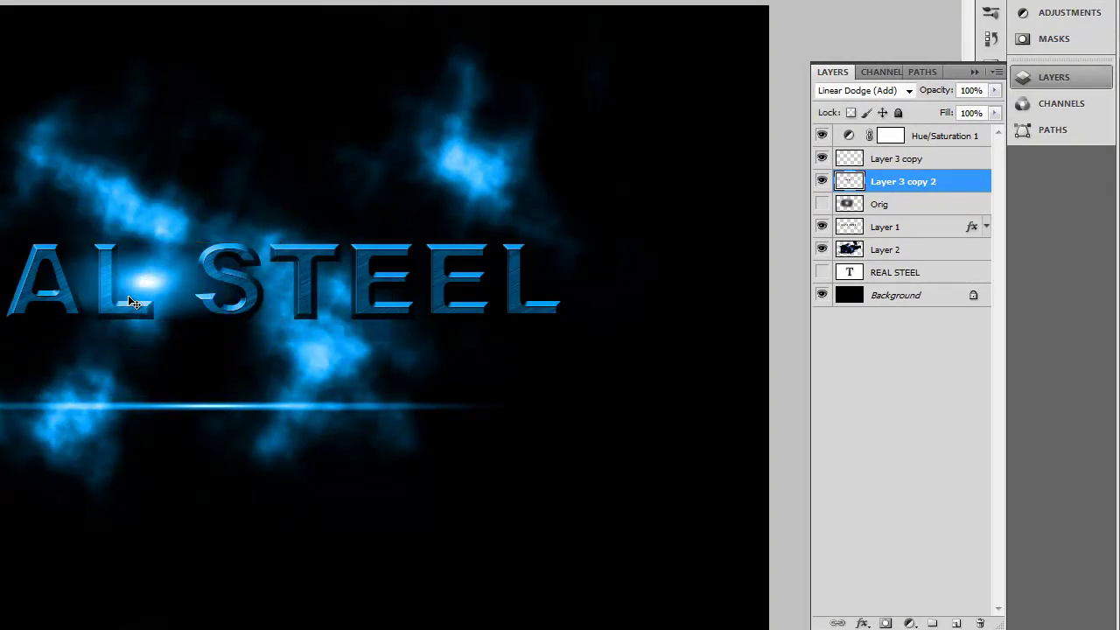
# Align Layer 3 copy and Layer 3 copy 2 on their vertical and horizontal centres, and merge them into one layer.
pyautogui.keyDown('shift'); pyautogui.click(883, 162); pyautogui.keyUp('shift')
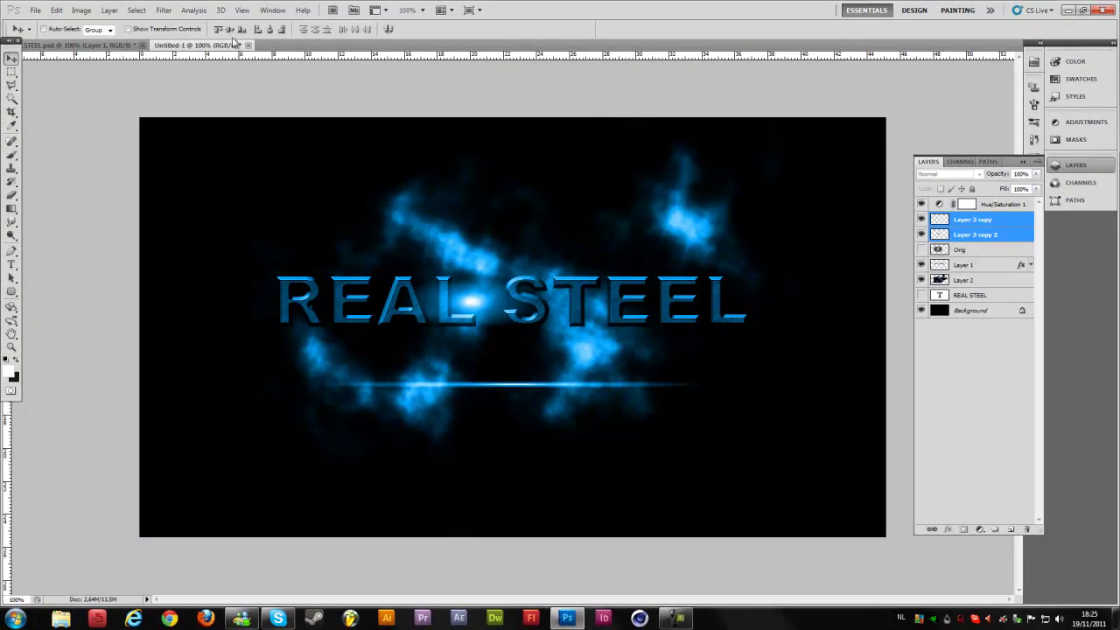
pyautogui.click(229, 29)
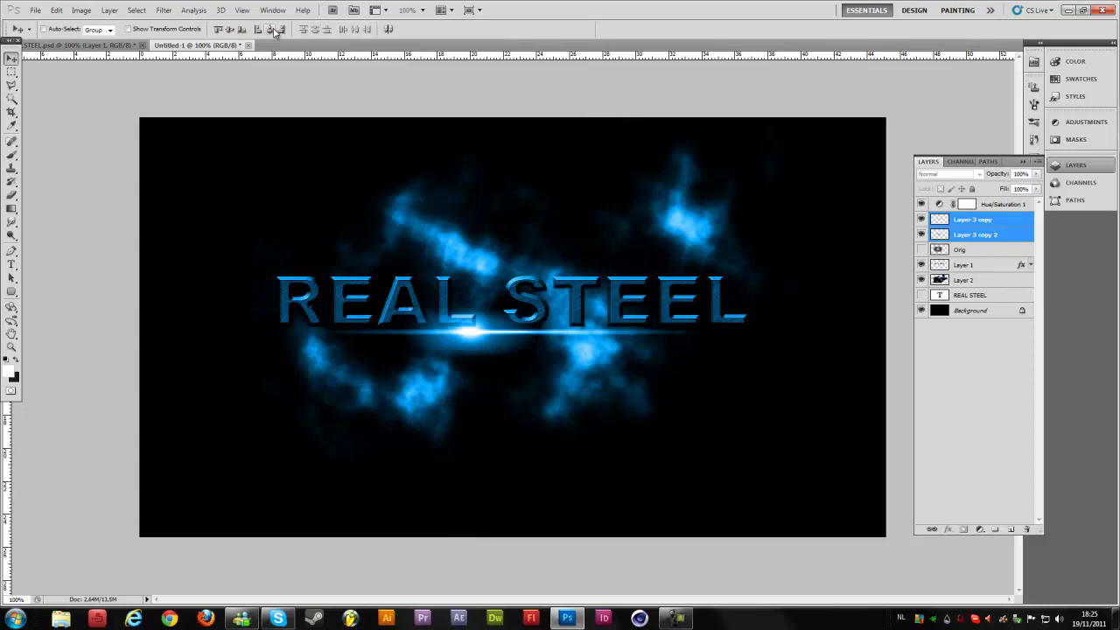
pyautogui.click(274, 29)
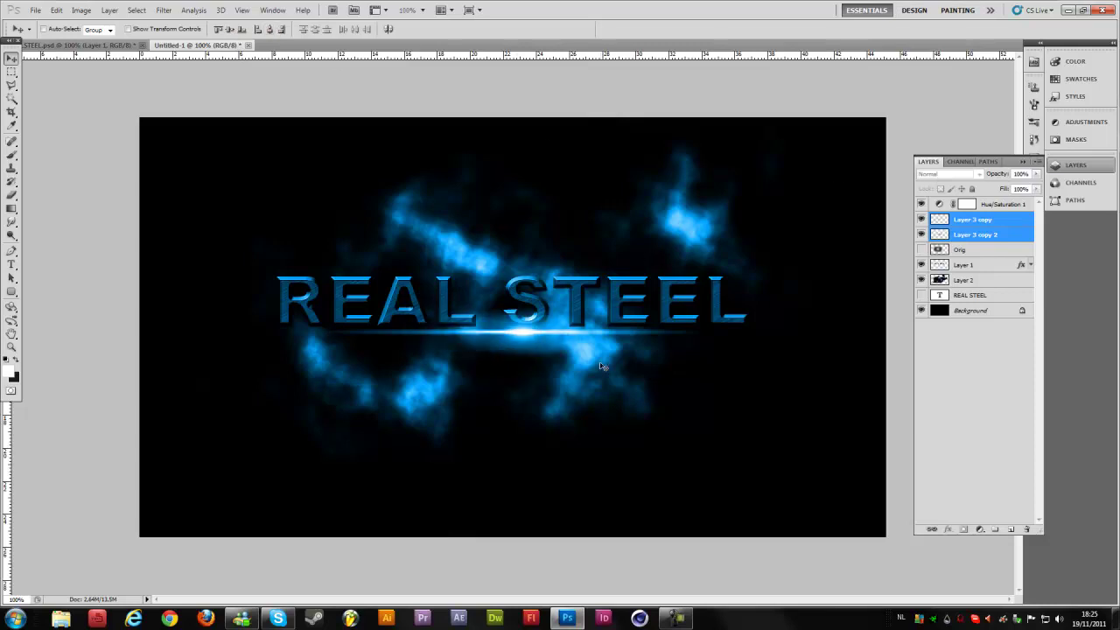
pyautogui.rightClick(974, 238)
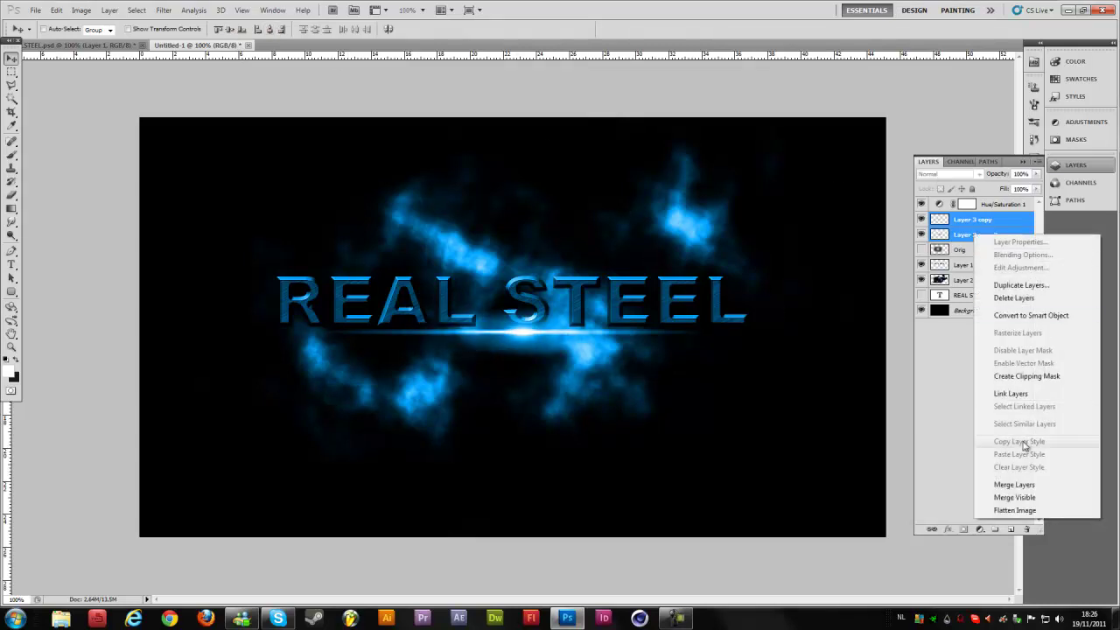
pyautogui.click(1014, 484)
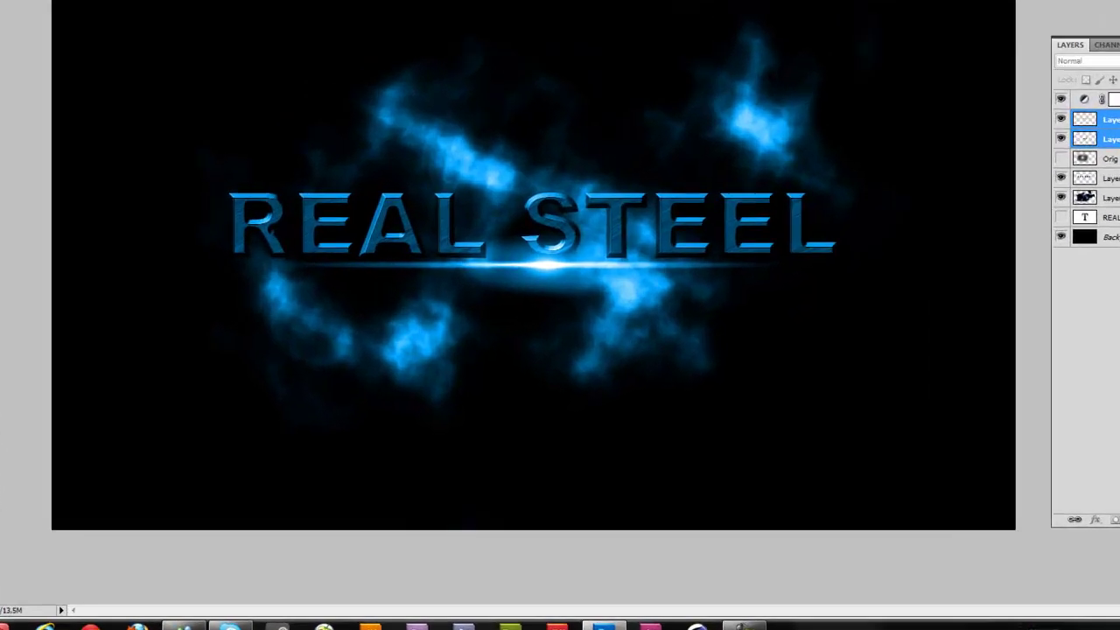
# Set the merged flare's blend mode to Linear Dodge (Add) and place it on the upper-left corner of the R.
pyautogui.moveTo(539, 232)
pyautogui.mouseDown()
pyautogui.moveTo(556, 220)
pyautogui.moveTo(469, 189)
pyautogui.mouseUp()
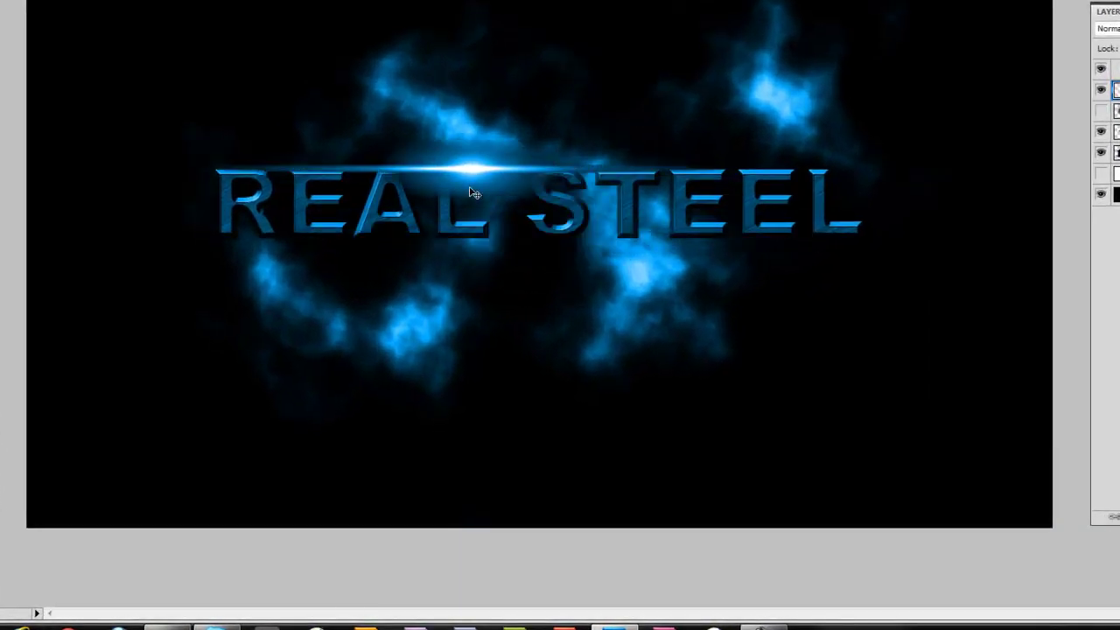
pyautogui.click(1108, 28)
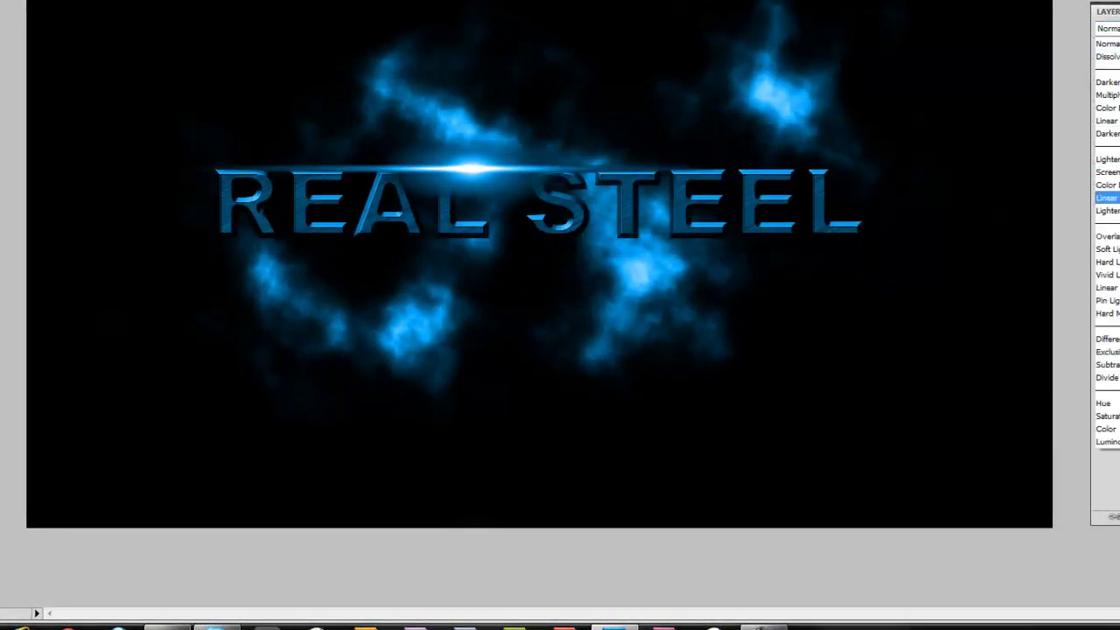
pyautogui.click(1107, 198)
pyautogui.moveTo(504, 175)
pyautogui.mouseDown()
pyautogui.moveTo(422, 202)
pyautogui.moveTo(244, 186)
pyautogui.moveTo(252, 174)
pyautogui.mouseUp()
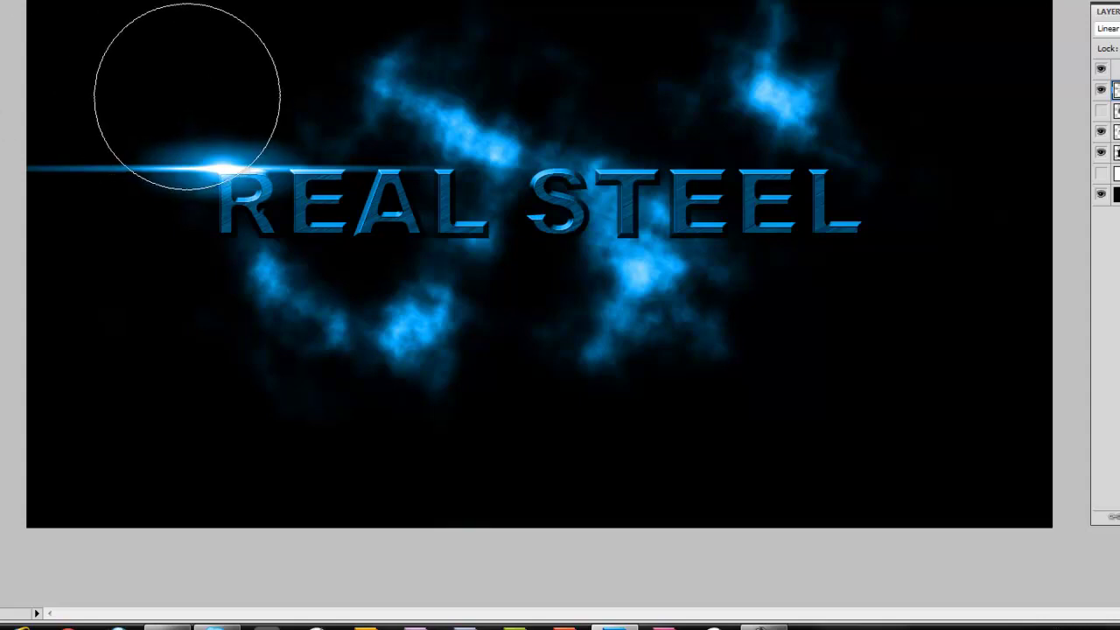
pyautogui.moveTo(187, 92); pyautogui.dragTo(175, 75)
pyautogui.press('v')
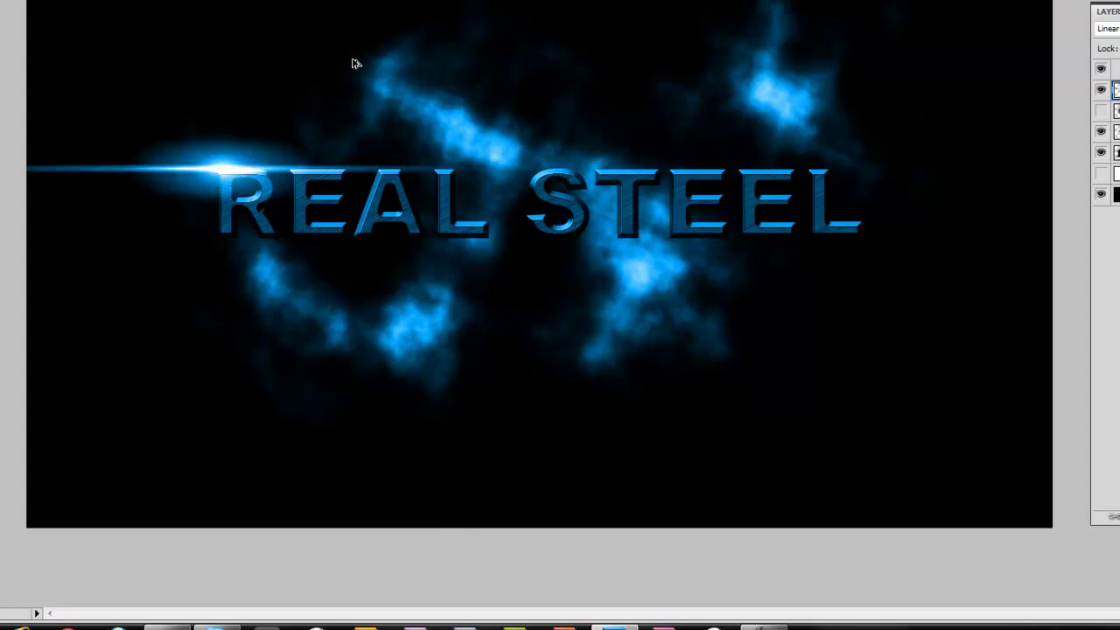
pyautogui.hotkey('ctrl', '+')
pyautogui.hotkey('ctrl', '+')
pyautogui.hotkey('ctrl', '+')
pyautogui.moveTo(325, 91); pyautogui.dragTo(825, 201)
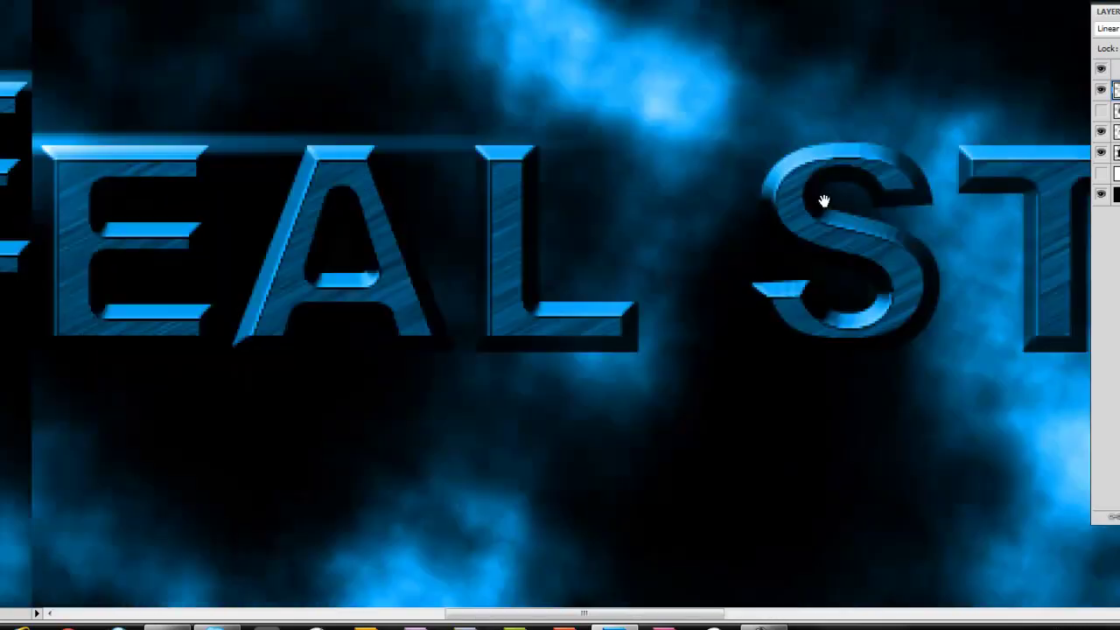
pyautogui.press('b')
pyautogui.rightClick(557, 168)
pyautogui.moveTo(663, 202); pyautogui.dragTo(617, 200)
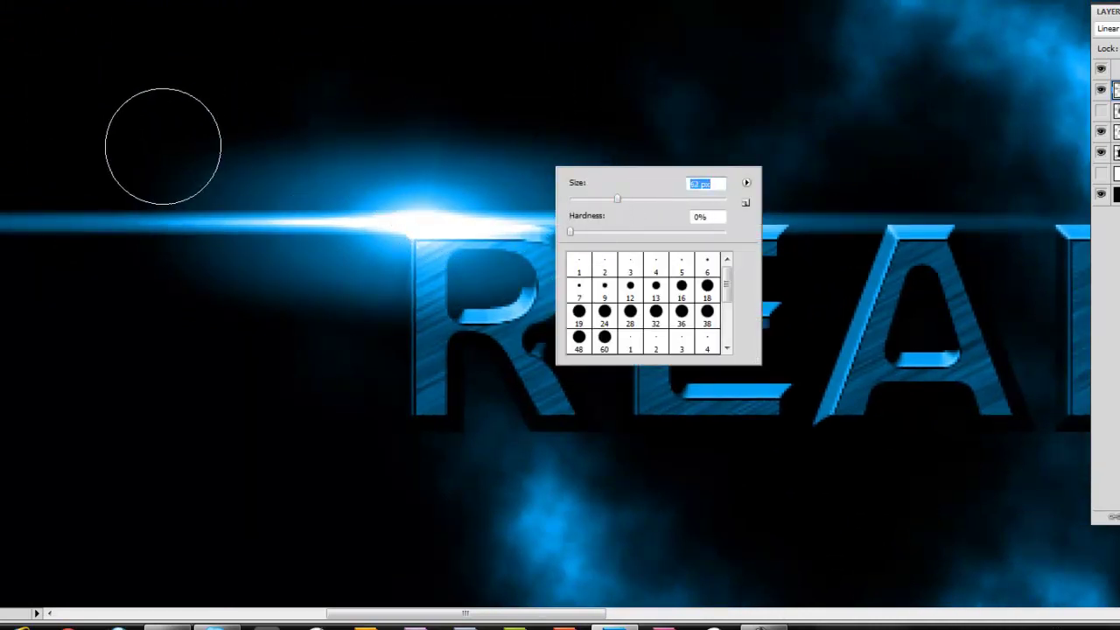
pyautogui.press('Return')
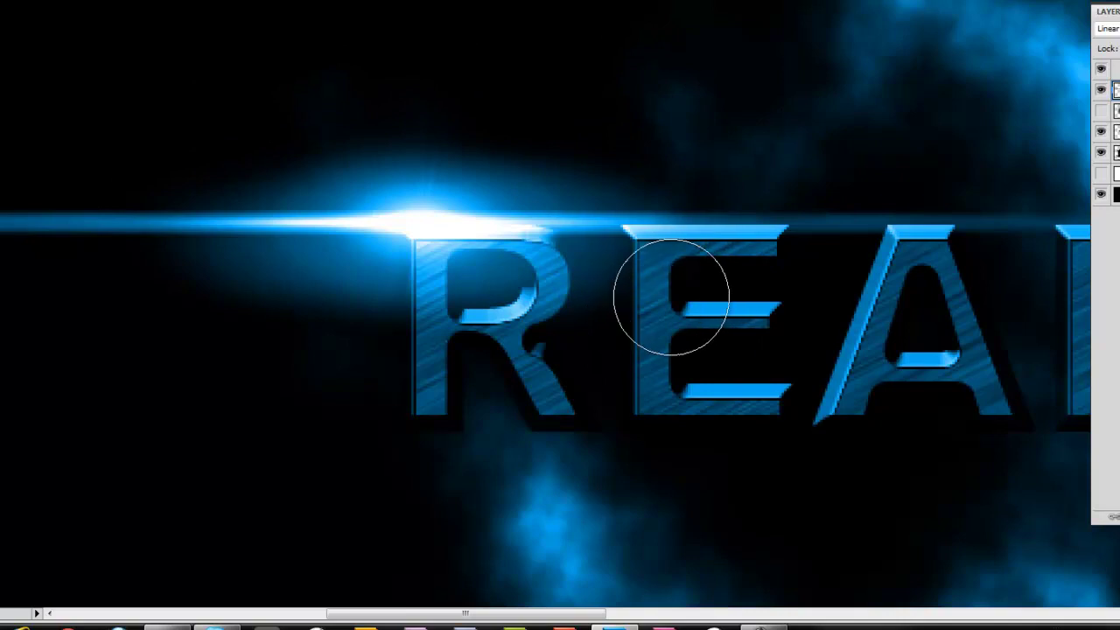
pyautogui.hotkey('ctrl', '-')
pyautogui.hotkey('ctrl', '-')
pyautogui.hotkey('ctrl', '-')
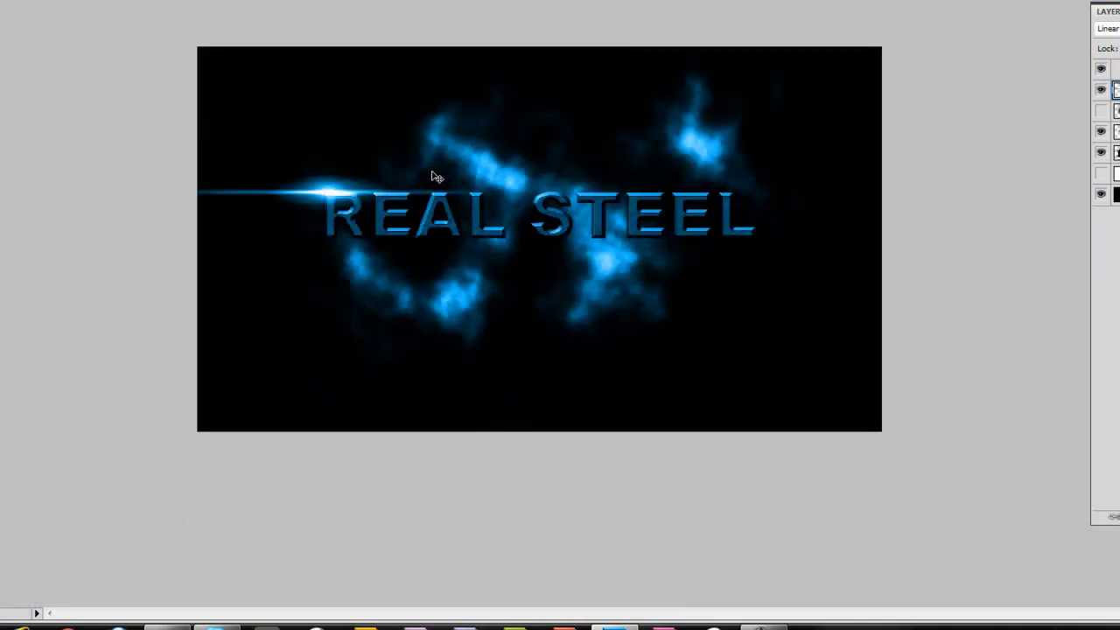
# Duplicate the flare layer, shrink the copy and tilt it slightly so it crosses the original streak at the flare's centre.
pyautogui.hotkey('ctrl', 'j')
pyautogui.hotkey('ctrl', 't')
pyautogui.moveTo(564, 158)
pyautogui.mouseDown()
pyautogui.moveTo(562, 117)
pyautogui.moveTo(547, 100)
pyautogui.moveTo(389, 178)
pyautogui.mouseUp()
pyautogui.press('Return')
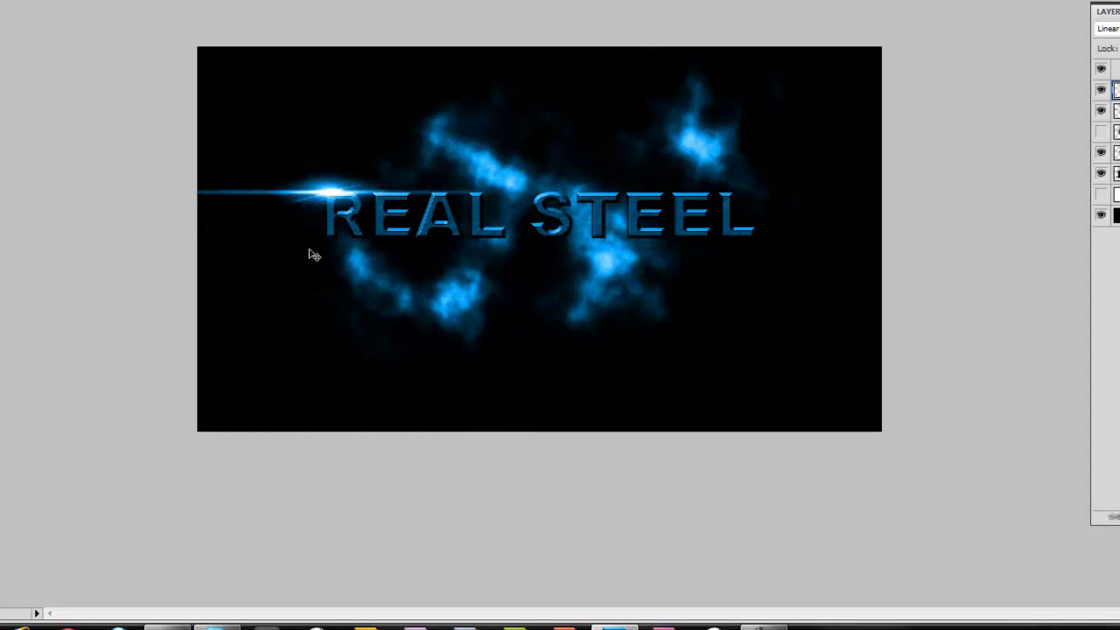
pyautogui.hotkey('ctrl', 't')
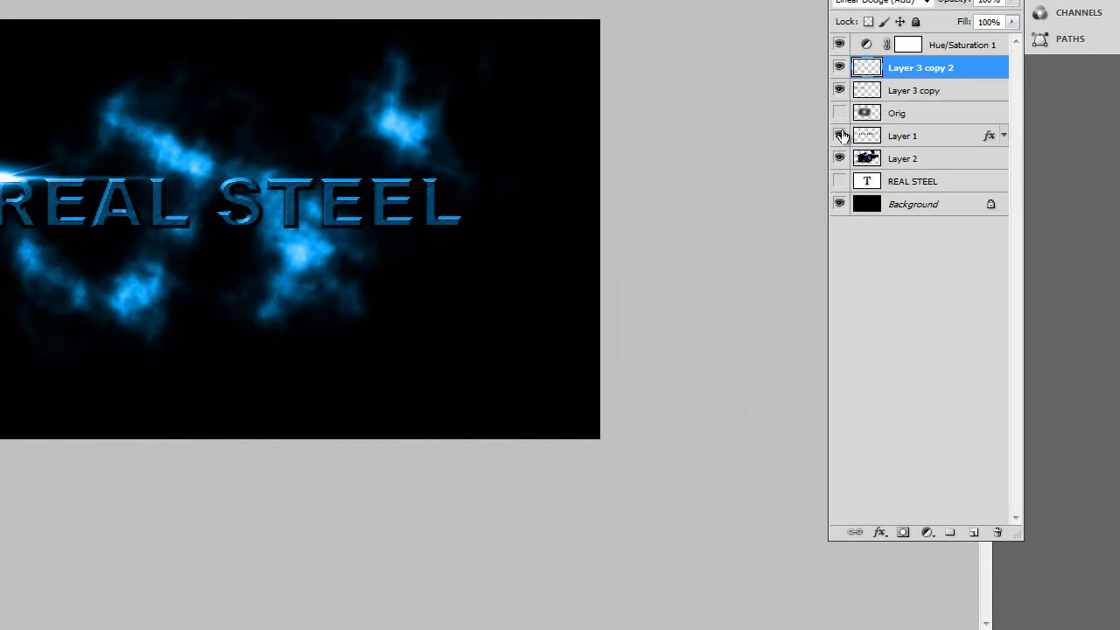
# Merge Layer 3 copy 2 with Layer 3 copy and set the merged layer's blend mode to Linear Dodge (Add).
pyautogui.hotkey('ctrl', '+')
pyautogui.keyDown('shift'); pyautogui.click(914, 90); pyautogui.keyUp('shift')
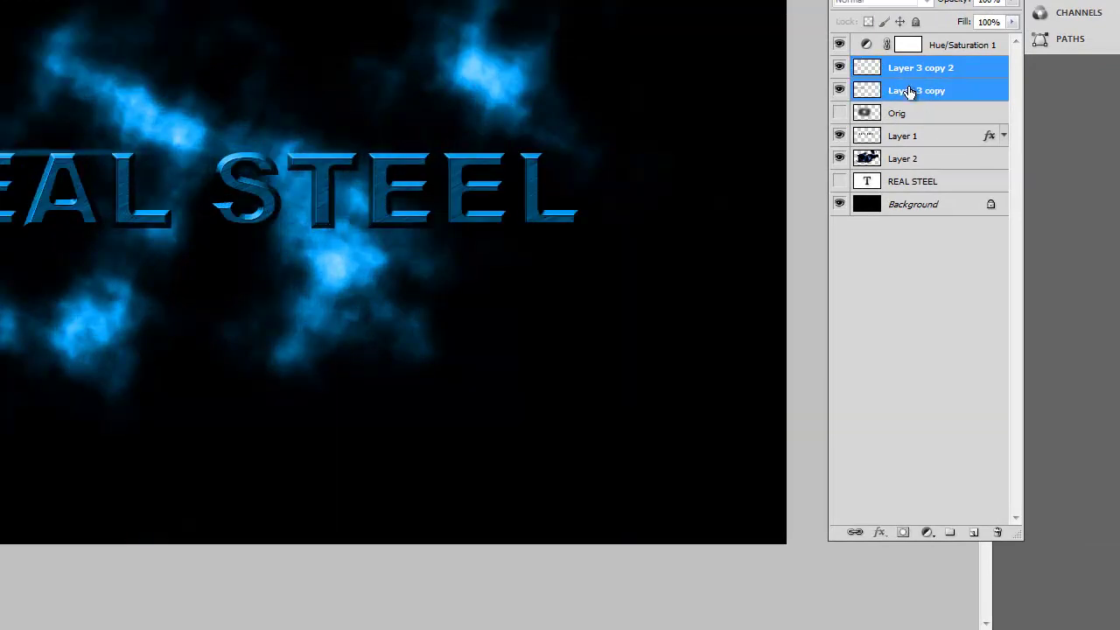
pyautogui.rightClick(912, 90)
pyautogui.click(973, 462)
pyautogui.click(910, 2)
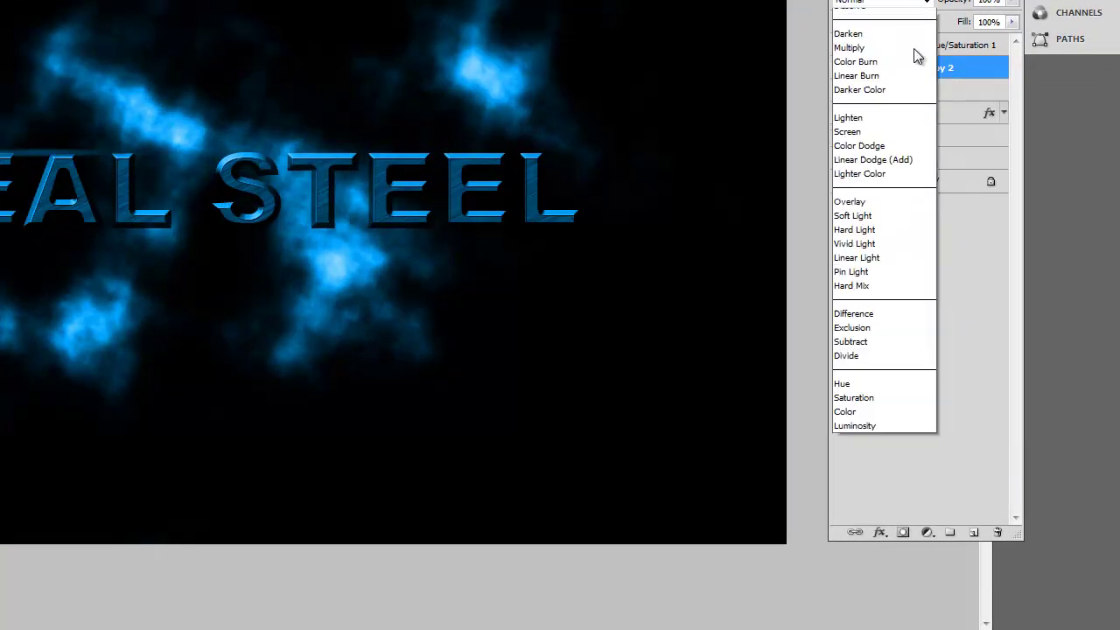
pyautogui.click(880, 182)
# Scale the merged flare down slightly and position it at the upper-left corner of the R.
pyautogui.hotkey('ctrl', 't')
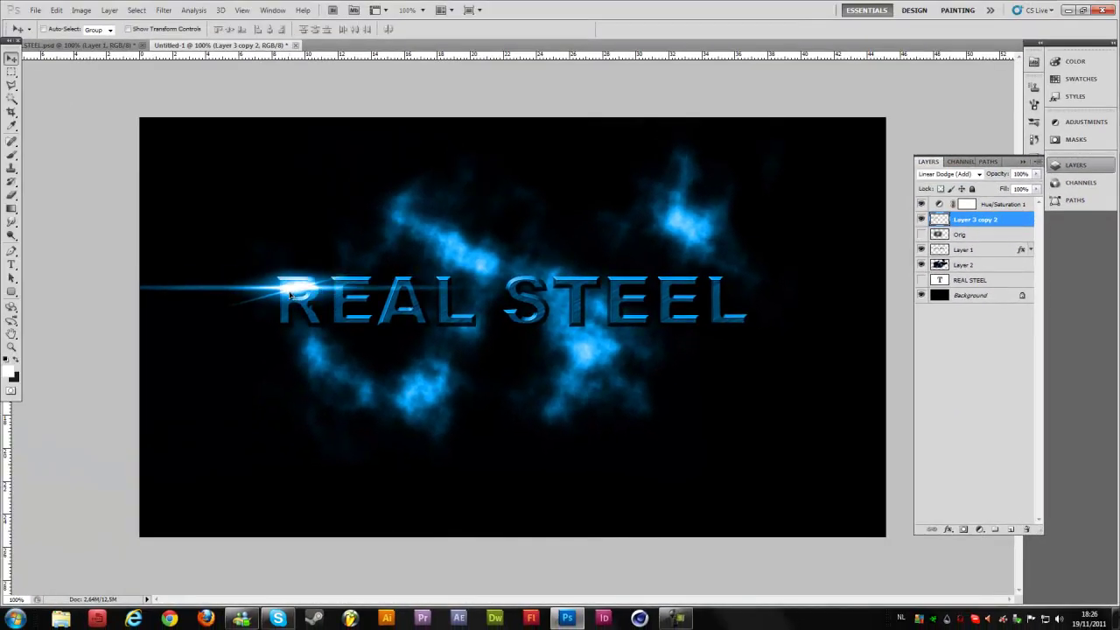
pyautogui.moveTo(299, 286); pyautogui.dragTo(293, 278)
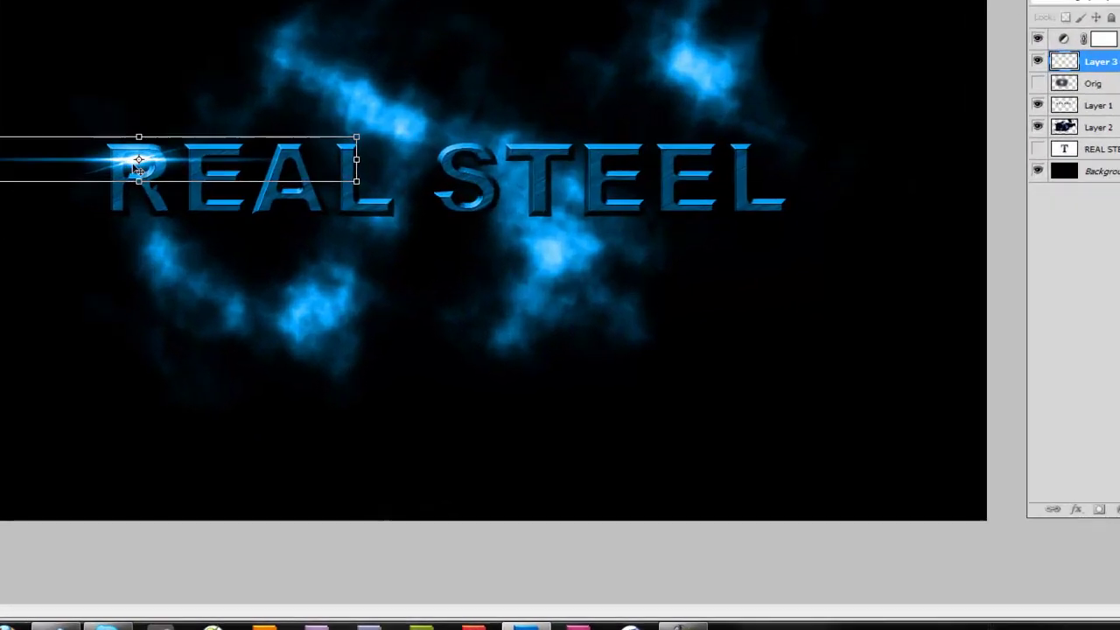
pyautogui.press('Return')
# Make two copies of the flare, placing one on top of the last E of STEEL and one low between the two words.
pyautogui.moveTo(104, 131); pyautogui.dragTo(840, 125)
pyautogui.hotkey('ctrl', 'j')
pyautogui.hotkey('ctrl', 'z')
pyautogui.hotkey('ctrl', 'j')
pyautogui.moveTo(682, 110); pyautogui.dragTo(380, 188)
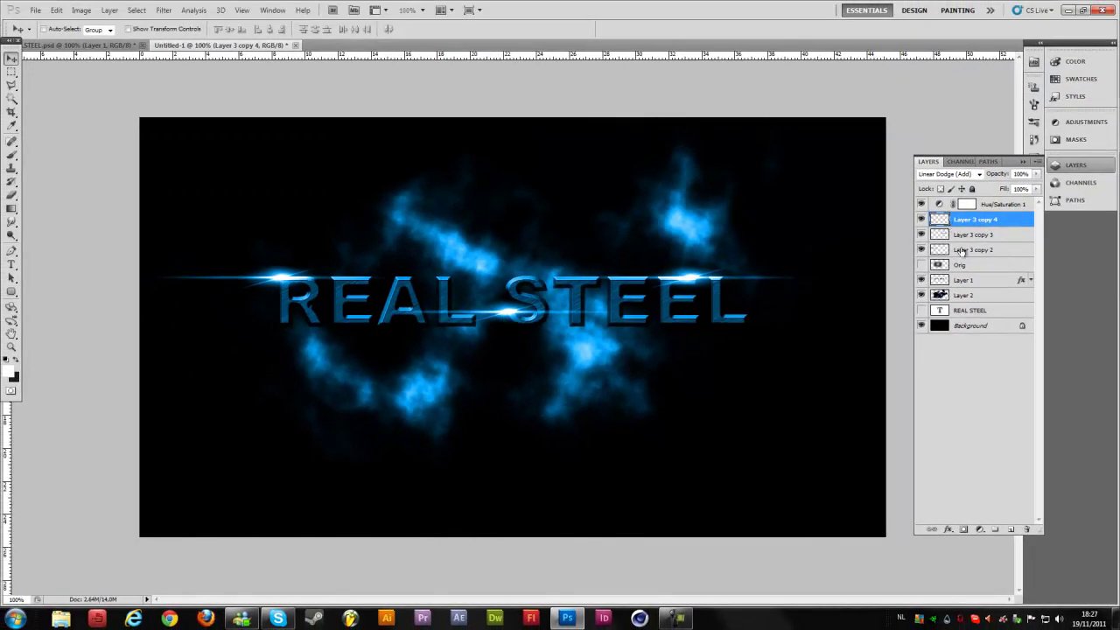
# Merge the three flare layers into one and set its blend mode to Linear Dodge (Add).
pyautogui.keyDown('shift'); pyautogui.click(961, 251); pyautogui.keyUp('shift')
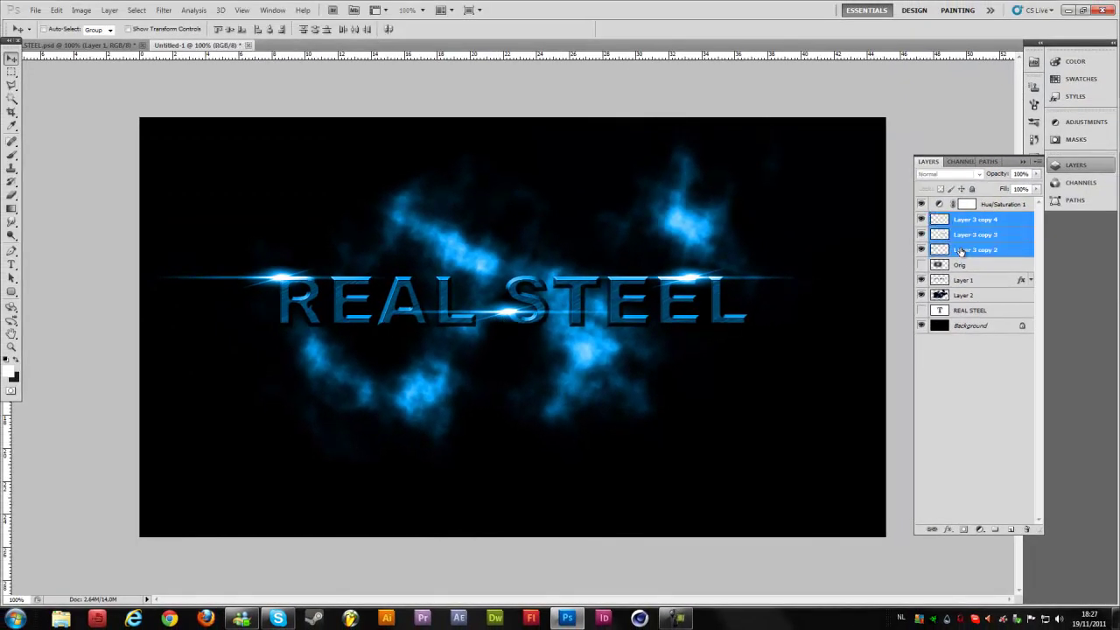
pyautogui.rightClick(960, 251)
pyautogui.click(997, 498)
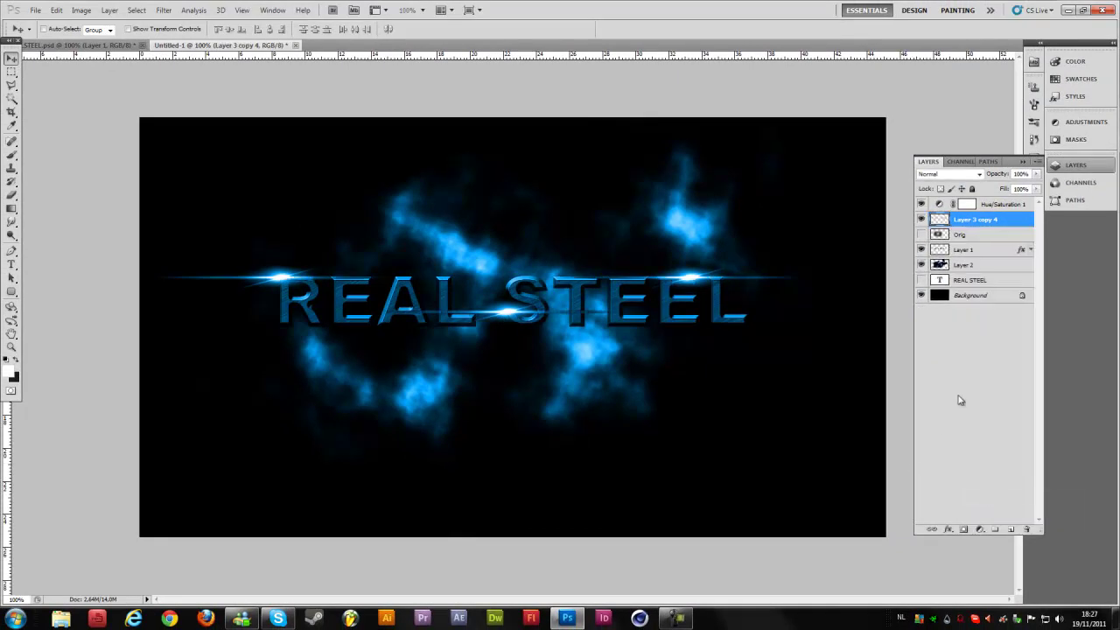
pyautogui.click(954, 174)
pyautogui.click(963, 296)
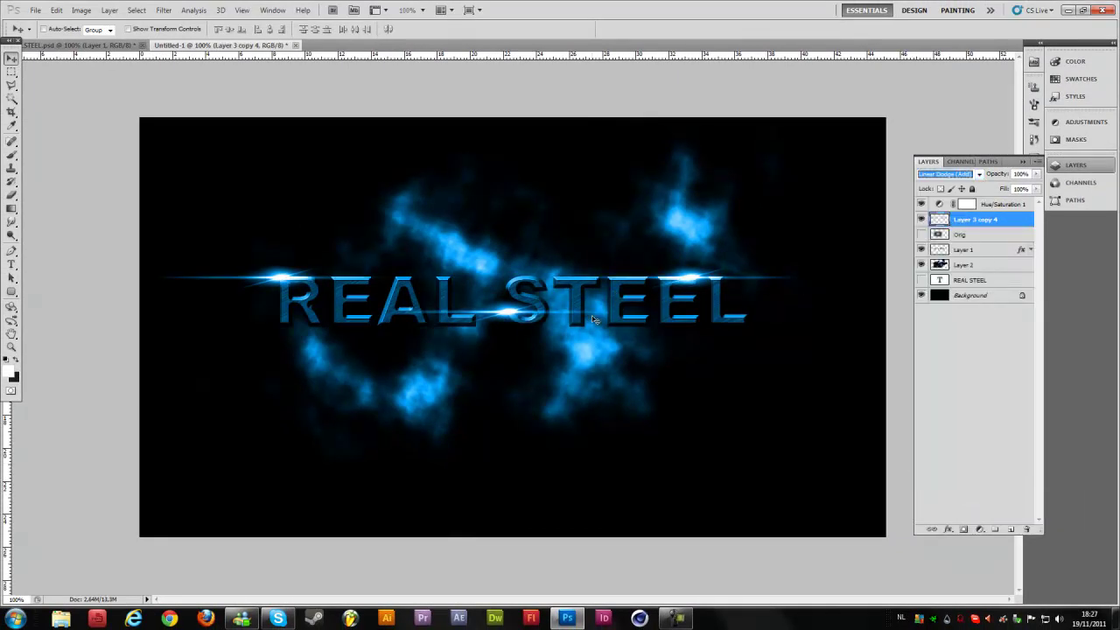
# Try the Screen blend mode on the merged flares layer and switch back to Linear Dodge (Add).
pyautogui.click(944, 176)
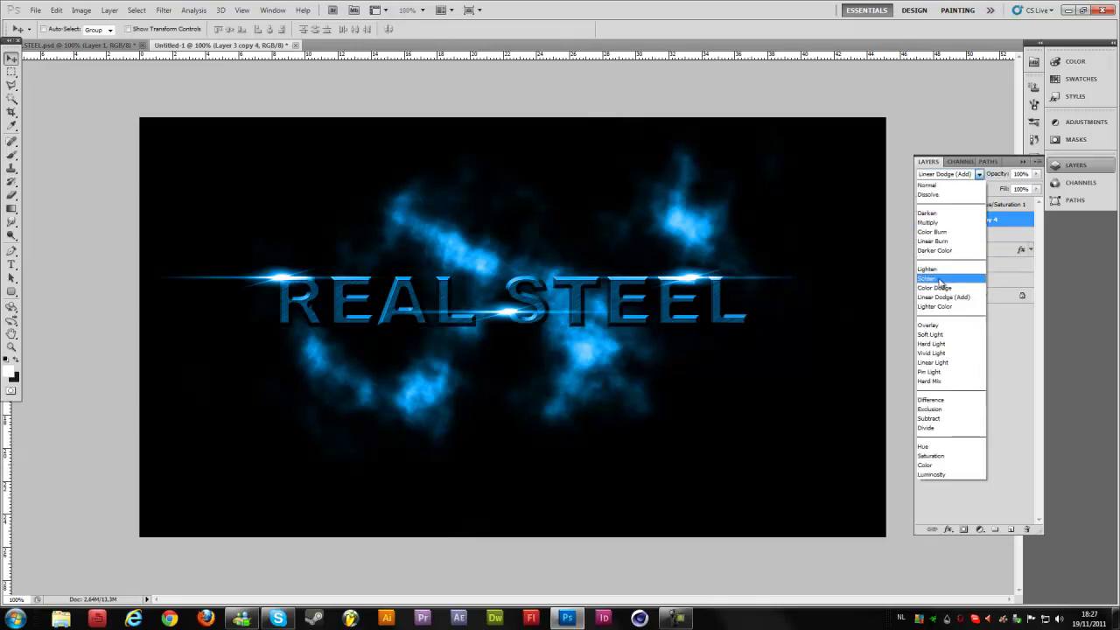
pyautogui.click(940, 280)
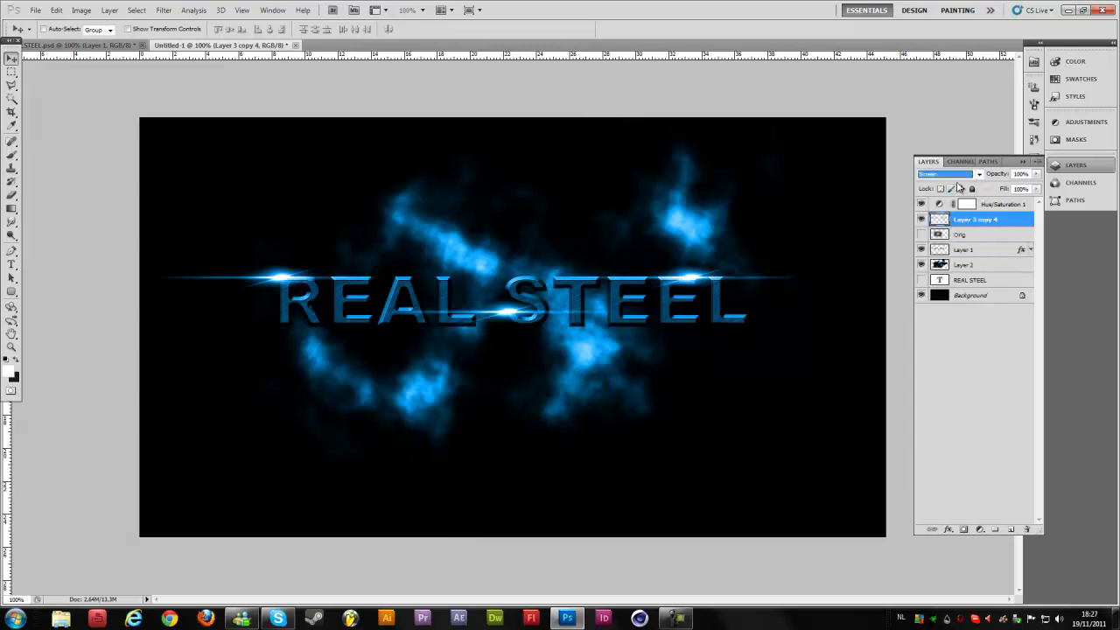
pyautogui.click(952, 174)
pyautogui.click(959, 295)
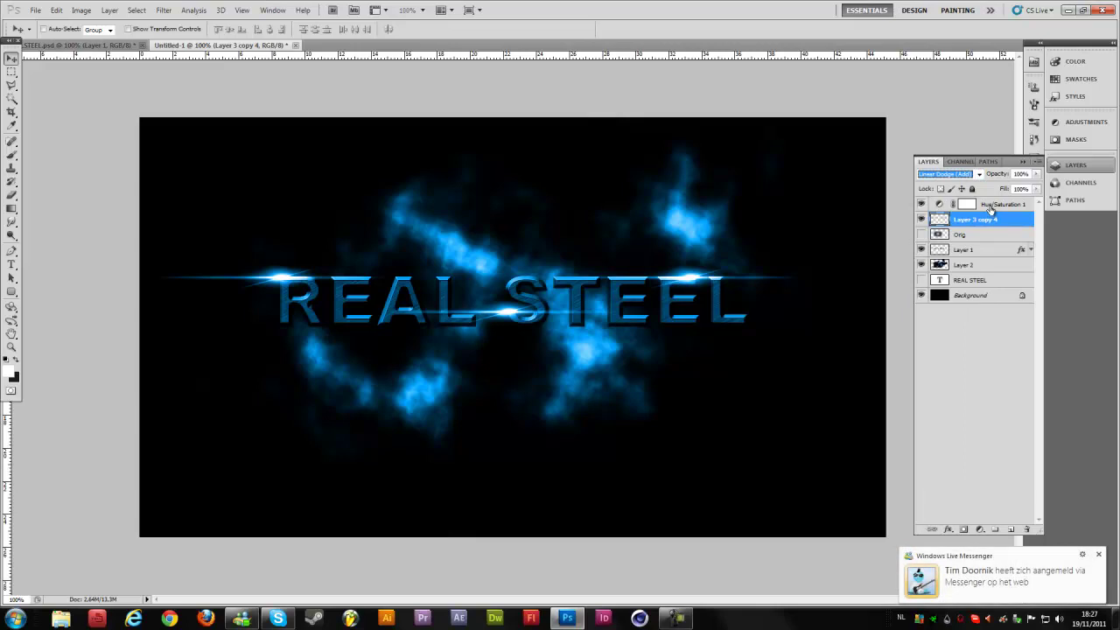
# Clip the Hue/Saturation 1 adjustment to the merged flares layer, Layer 3 copy 4.
pyautogui.click(989, 205)
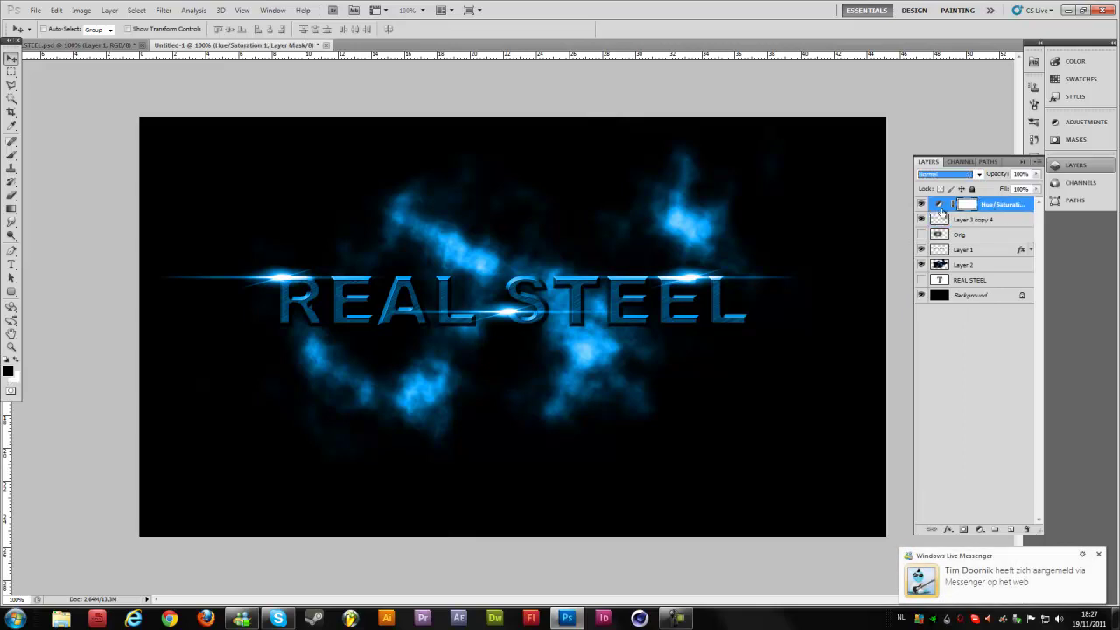
pyautogui.keyDown('alt'); pyautogui.click(996, 212); pyautogui.keyUp('alt')
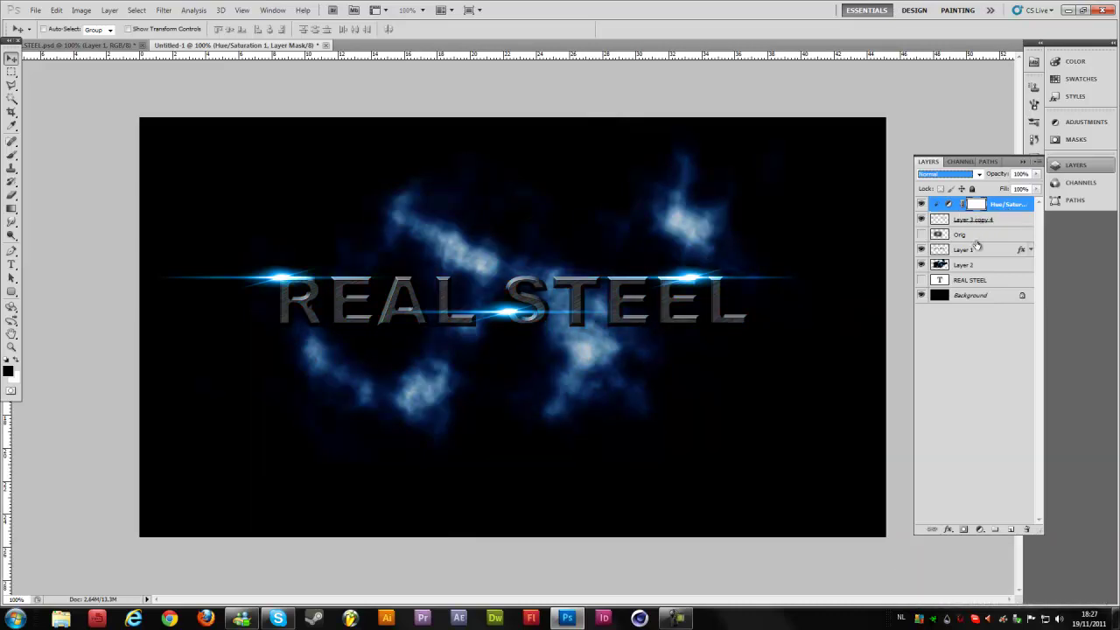
# Add a new Hue/Saturation adjustment layer directly above the letters on Layer 1.
pyautogui.click(965, 280)
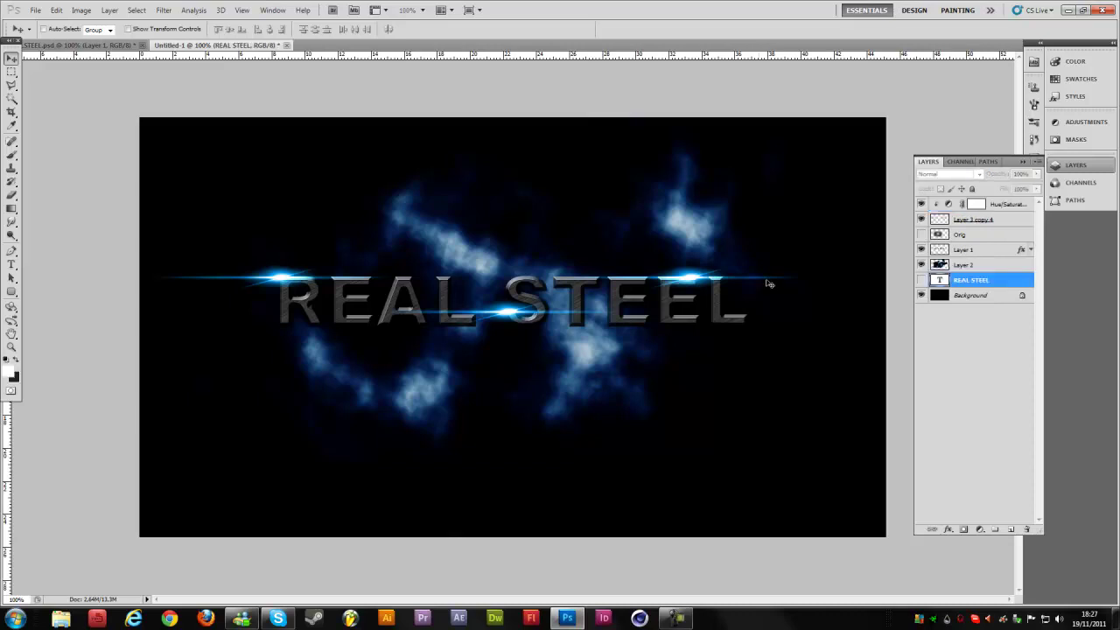
pyautogui.click(964, 252)
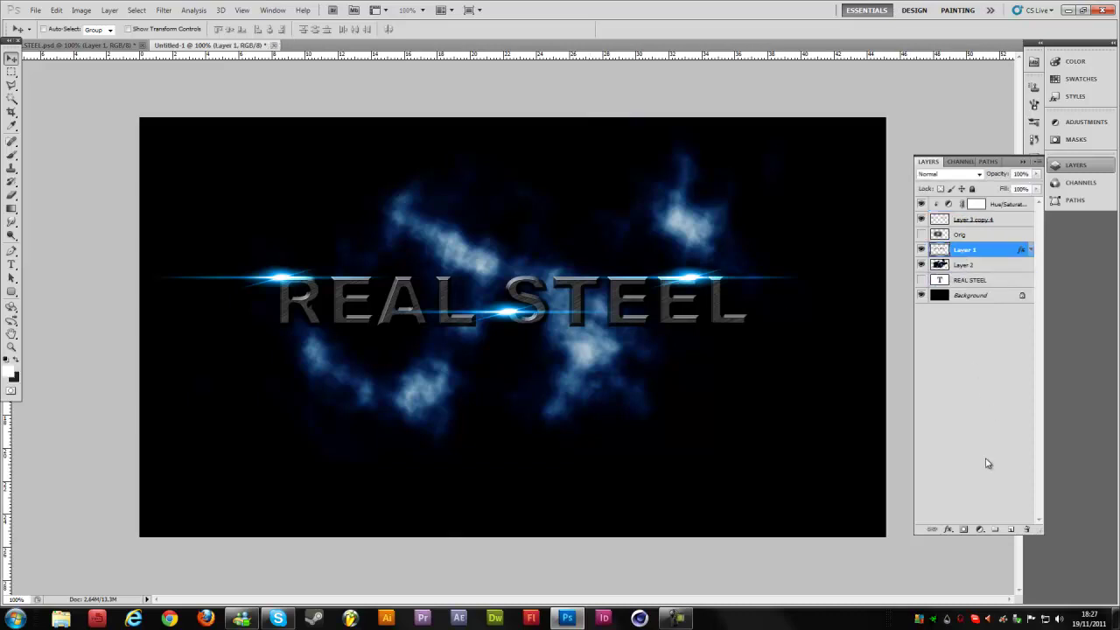
pyautogui.click(978, 530)
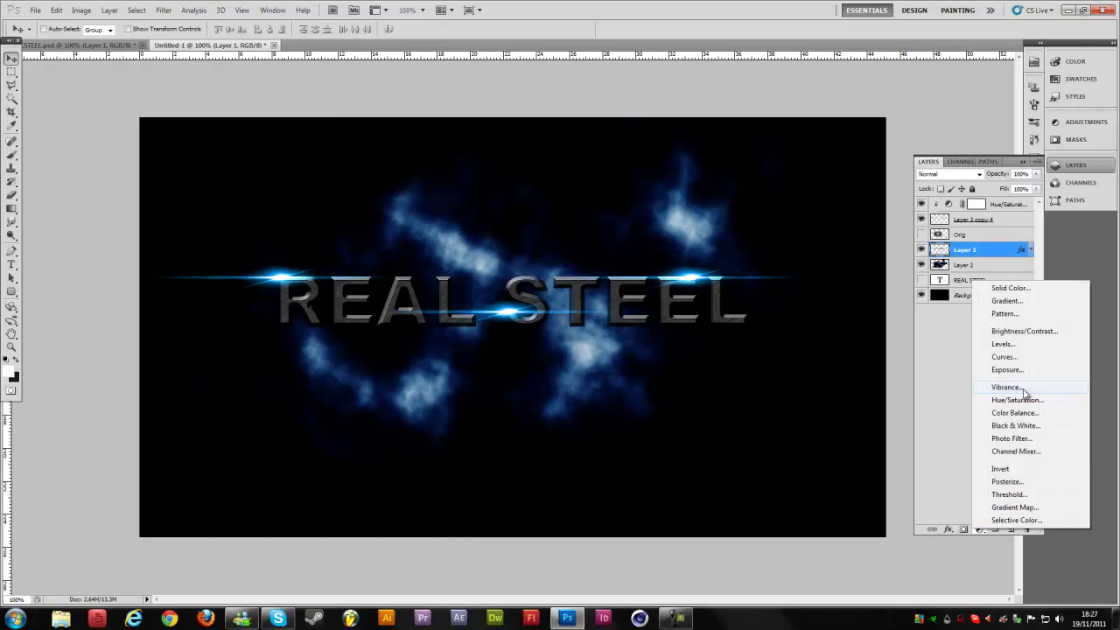
pyautogui.click(1014, 401)
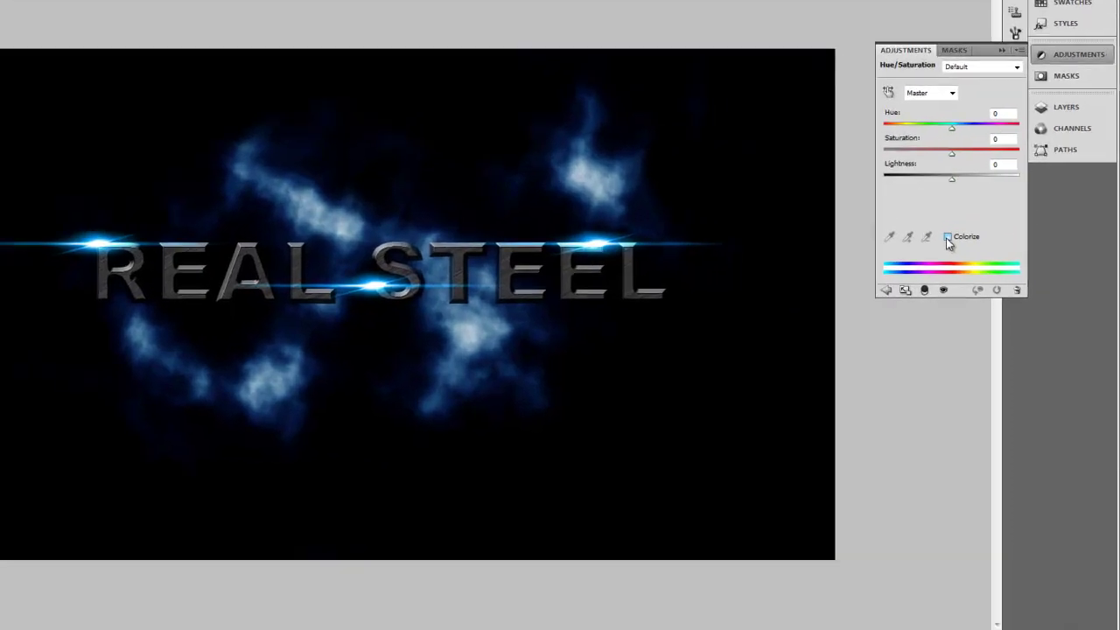
# Colorize the new Hue/Saturation adjustment with hue 202 and saturation 20, and clip it to Layer 1.
pyautogui.click(978, 272)
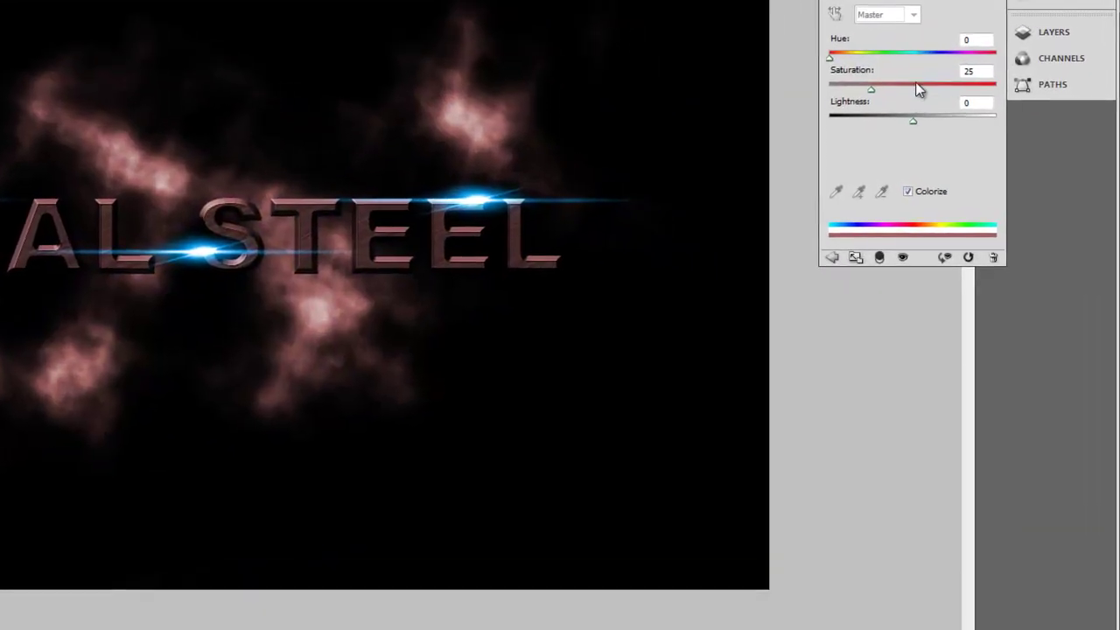
pyautogui.moveTo(842, 58); pyautogui.dragTo(918, 58)
pyautogui.moveTo(920, 61); pyautogui.dragTo(922, 61)
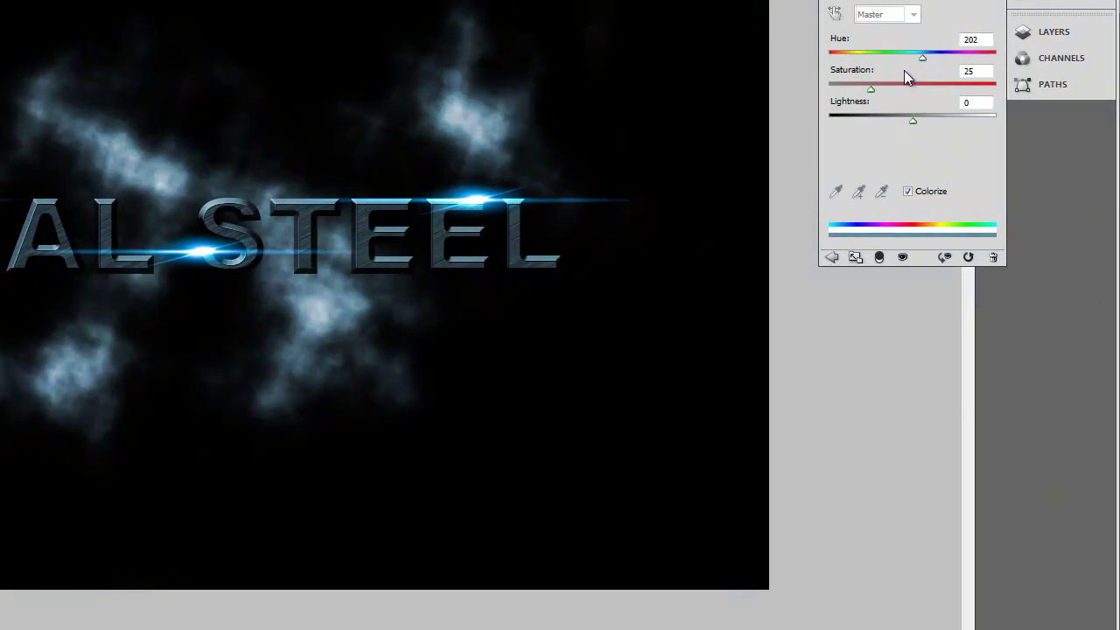
pyautogui.moveTo(871, 87); pyautogui.dragTo(864, 91)
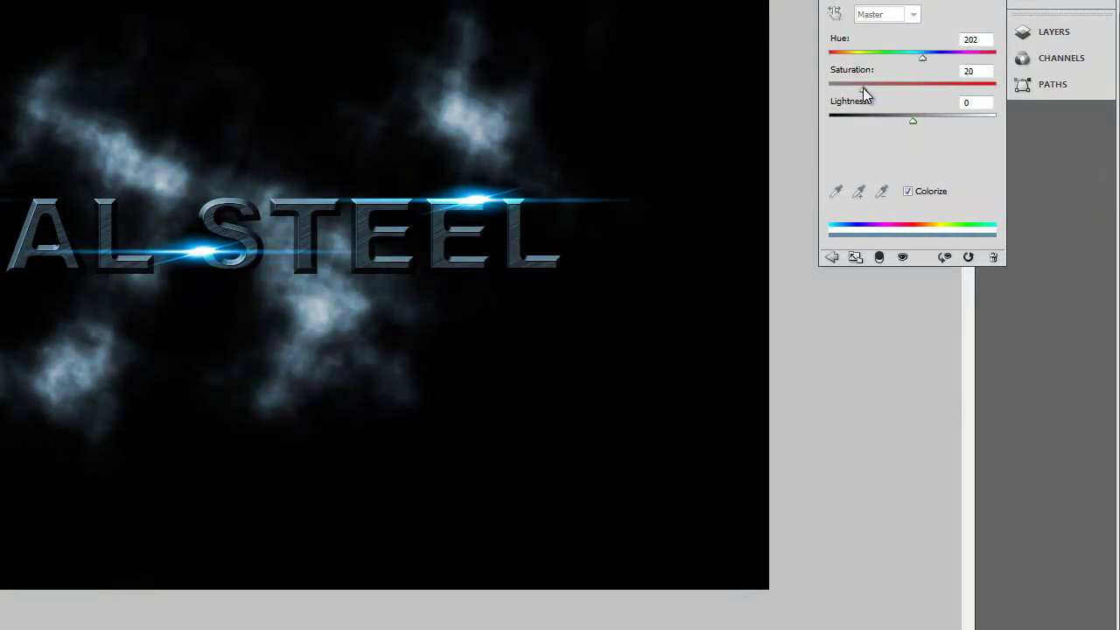
pyautogui.click(1085, 39)
pyautogui.keyDown('alt'); pyautogui.click(925, 168); pyautogui.keyUp('alt')
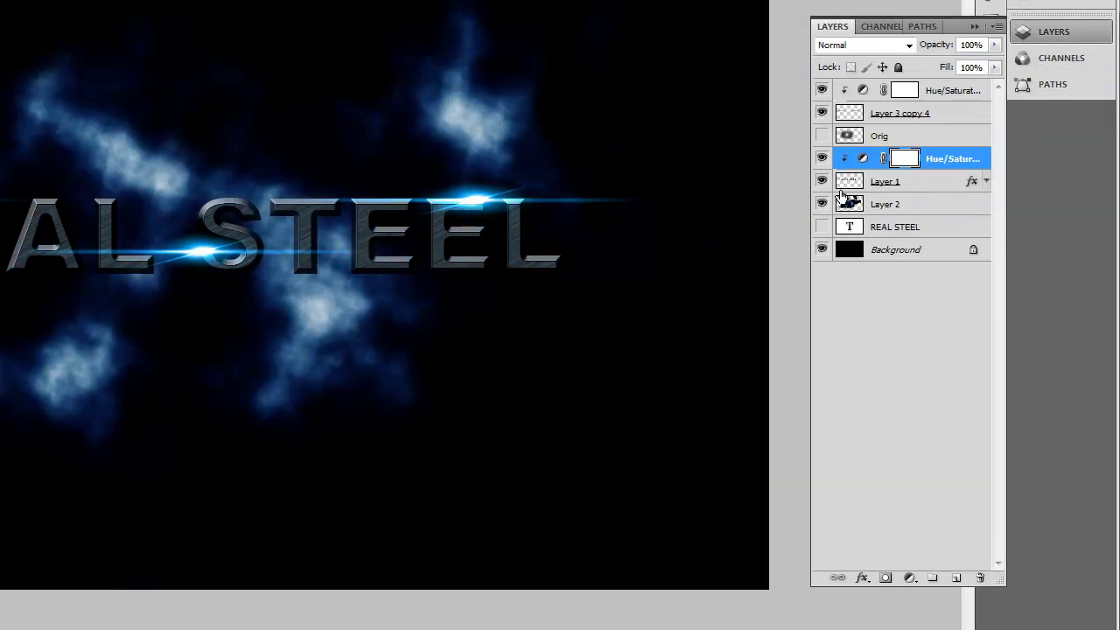
# Apply a Brightness/Contrast adjustment to Layer 1 with brightness 96 and contrast 51.
pyautogui.click(925, 182)
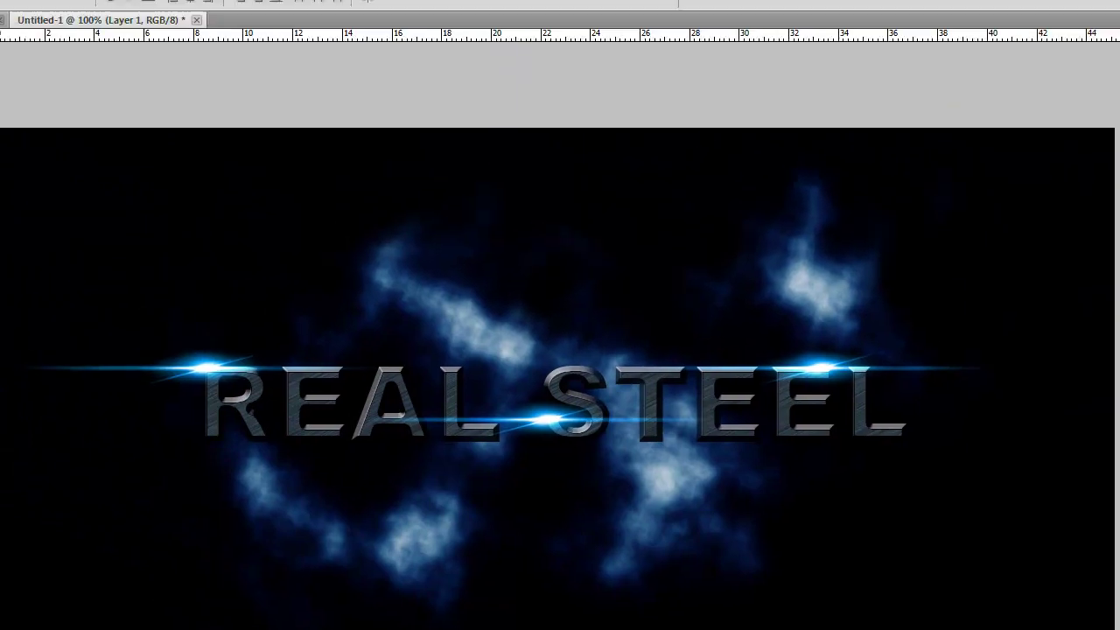
pyautogui.click(11, 14)
pyautogui.moveTo(70, 61)
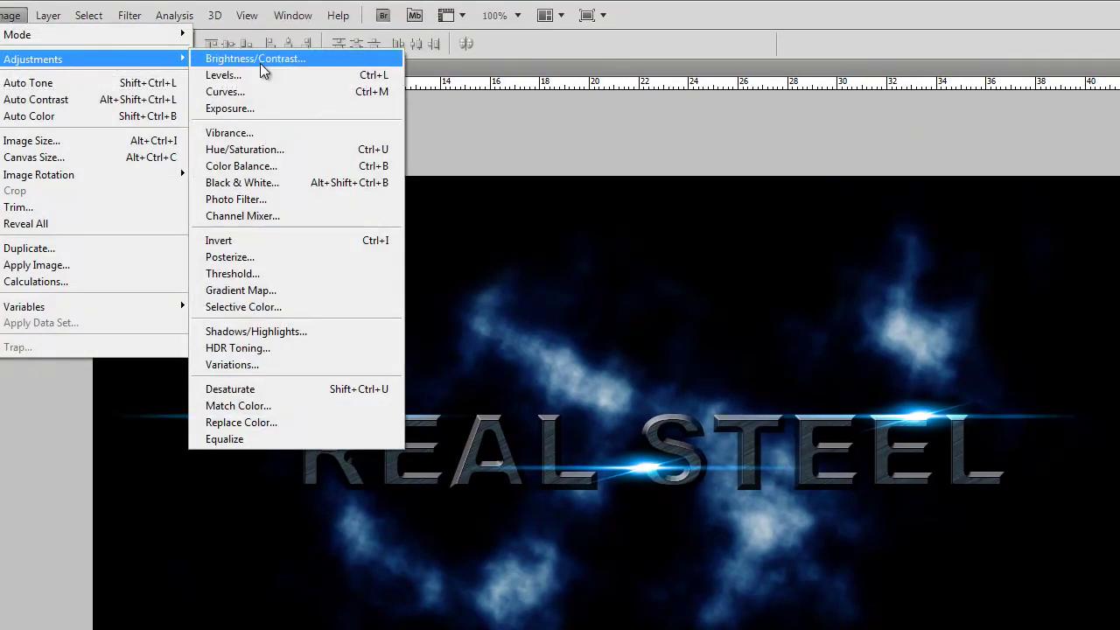
pyautogui.click(262, 63)
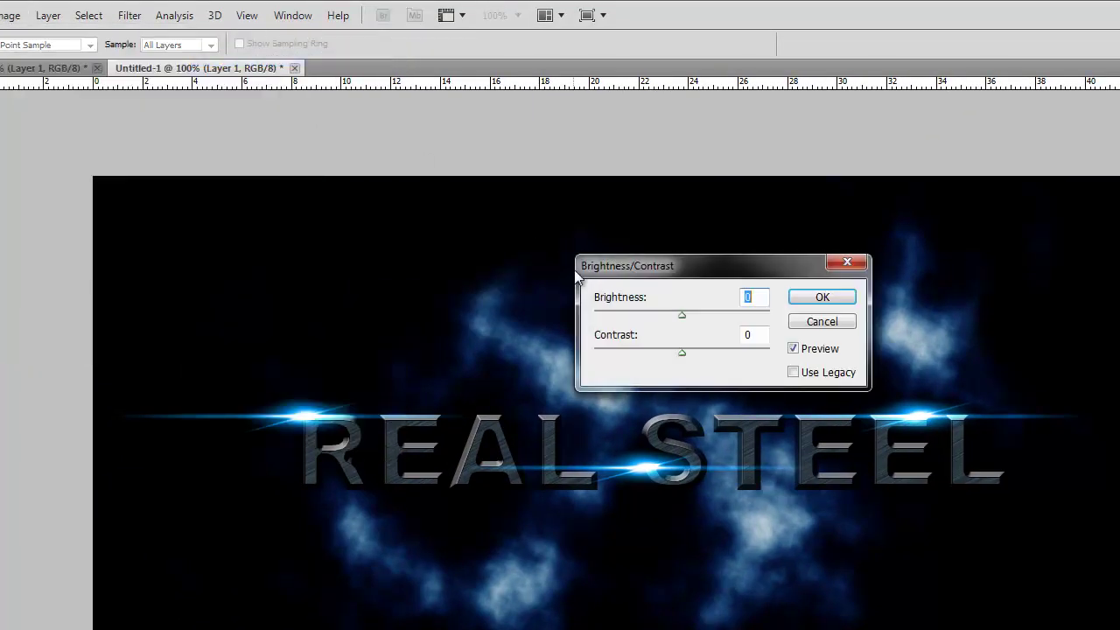
pyautogui.moveTo(683, 321); pyautogui.dragTo(738, 321)
pyautogui.moveTo(682, 351); pyautogui.dragTo(726, 350)
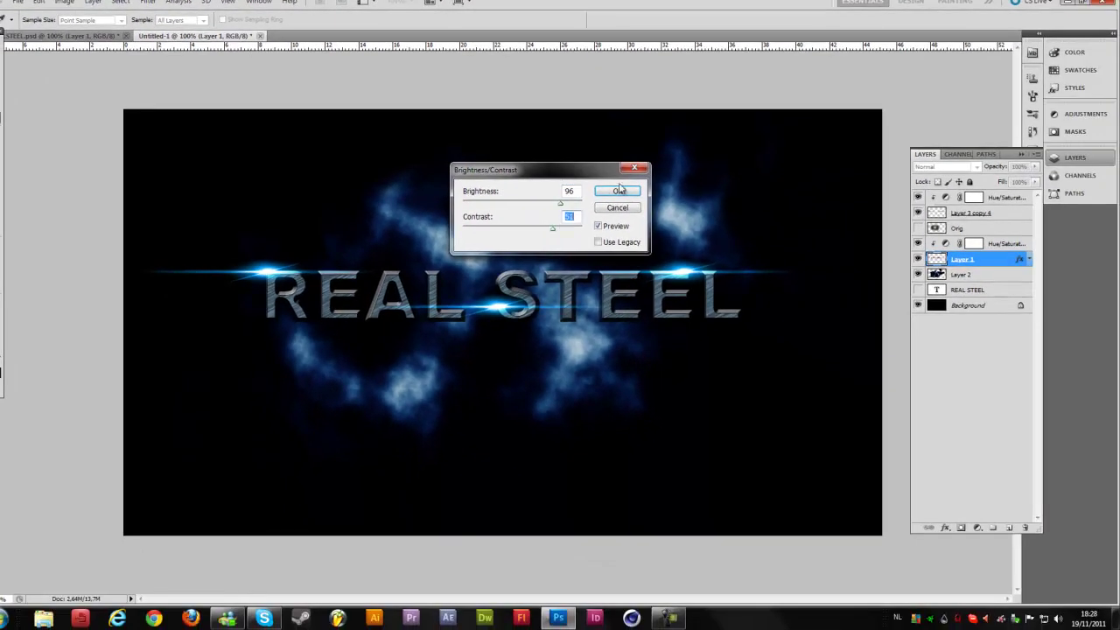
pyautogui.click(823, 296)
# Set the Stroke size in Layer 1's layer style to 5 px.
pyautogui.rightClick(1000, 259)
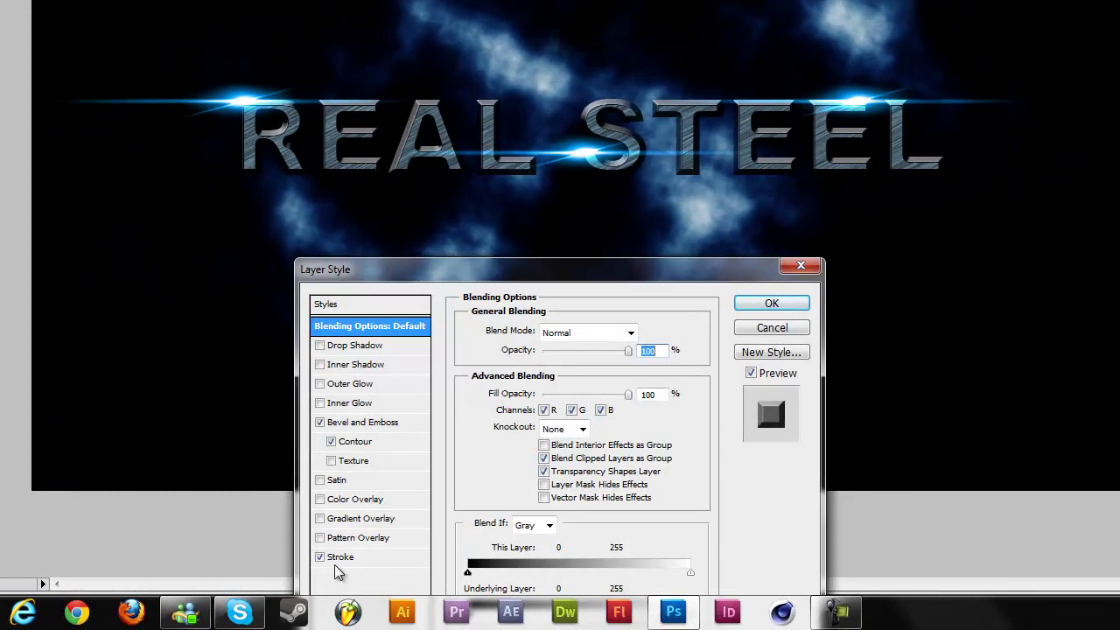
pyautogui.click(341, 558)
pyautogui.doubleClick(628, 330)
pyautogui.write('5')
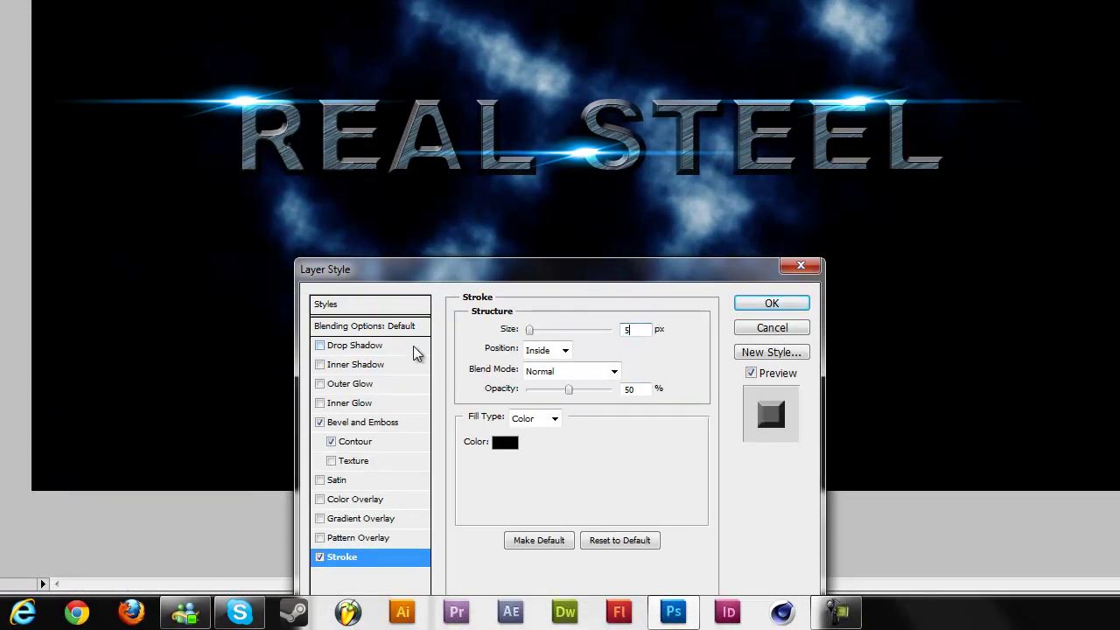
# Set Layer 1's Bevel and Emboss size to 3 px and add a default drop shadow.
pyautogui.click(395, 423)
pyautogui.doubleClick(645, 407)
pyautogui.write('3')
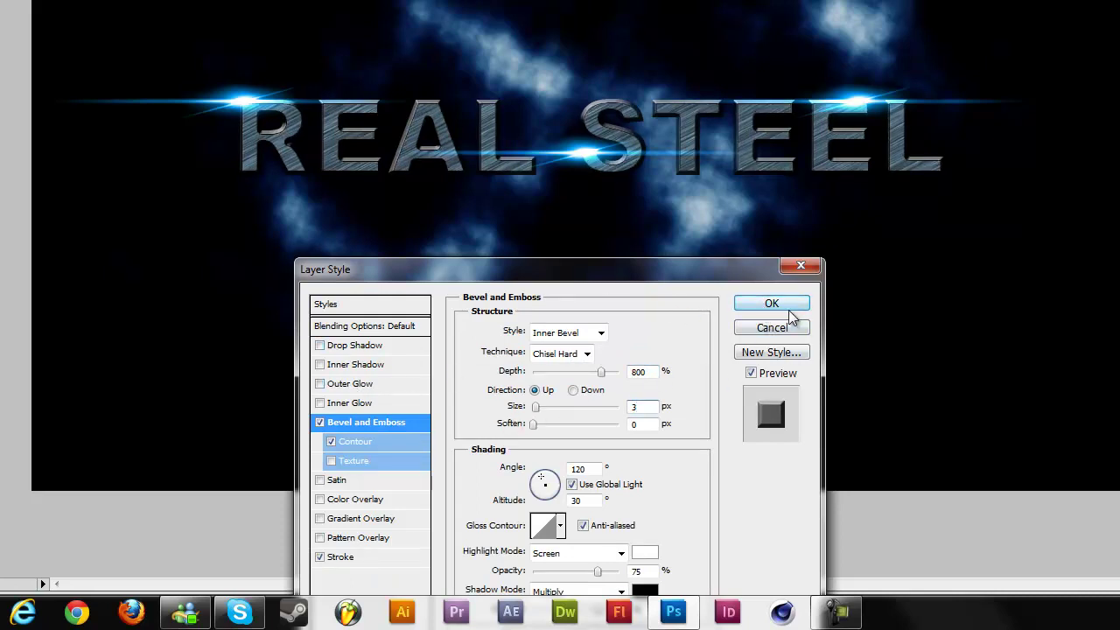
pyautogui.click(348, 347)
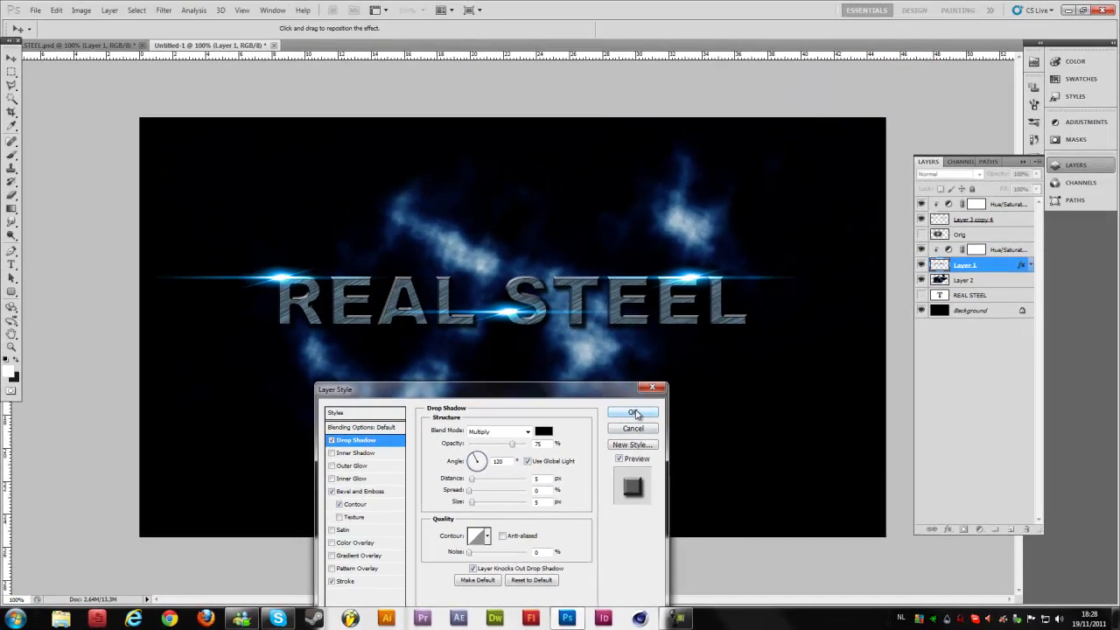
pyautogui.press('Return')
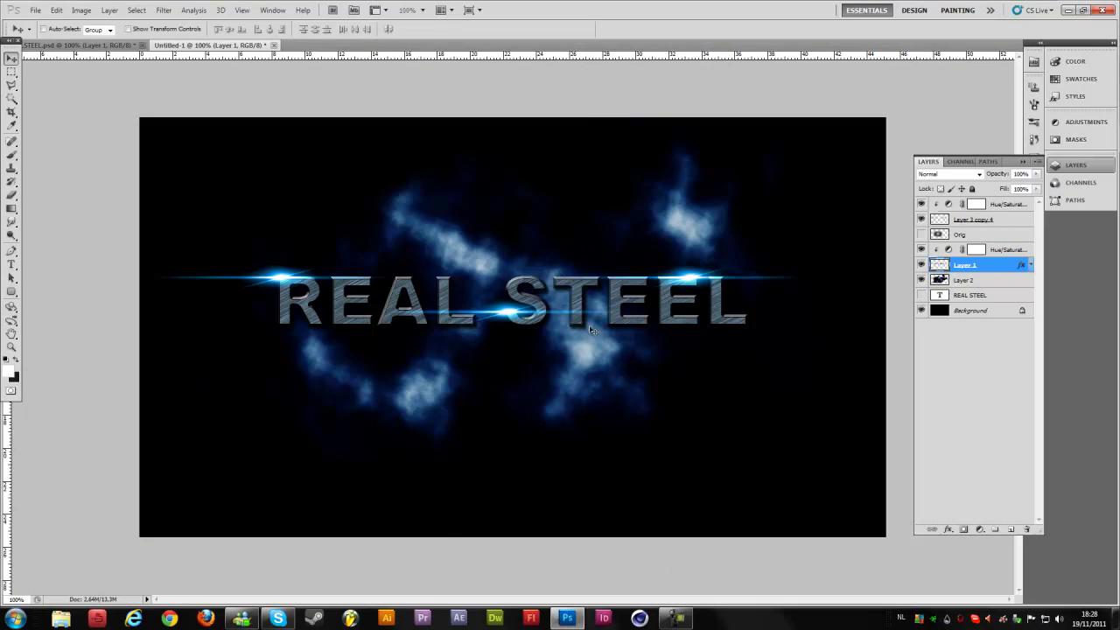
# Duplicate Layer 1 and place the copy above the Hue/Saturation adjustment, keeping that adjustment clipped to the original Layer 1.
pyautogui.click(103, 45)
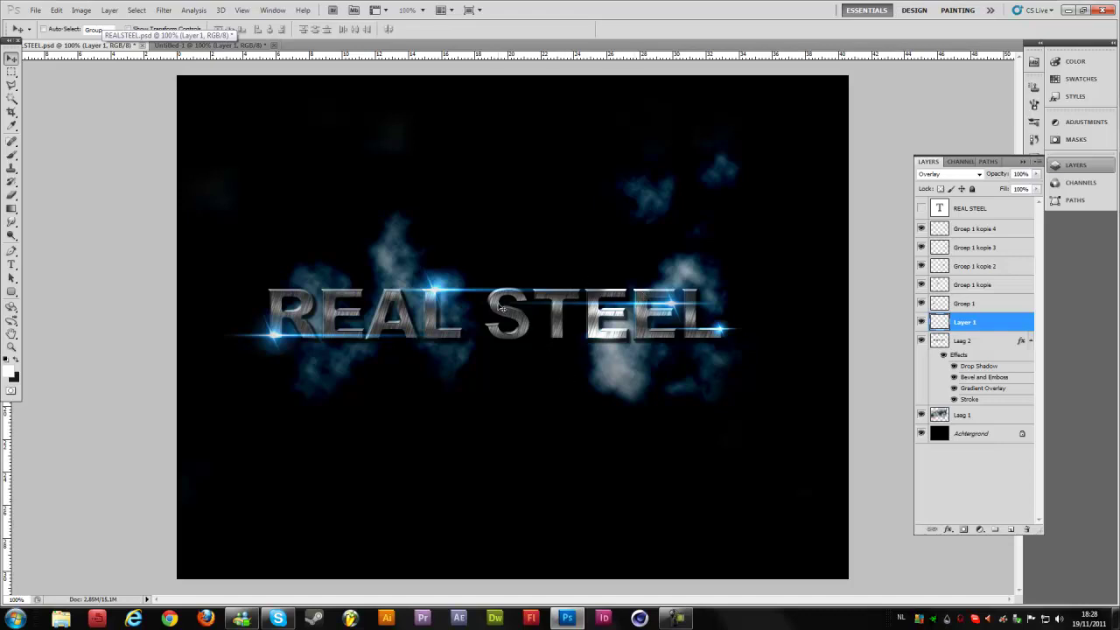
pyautogui.click(203, 46)
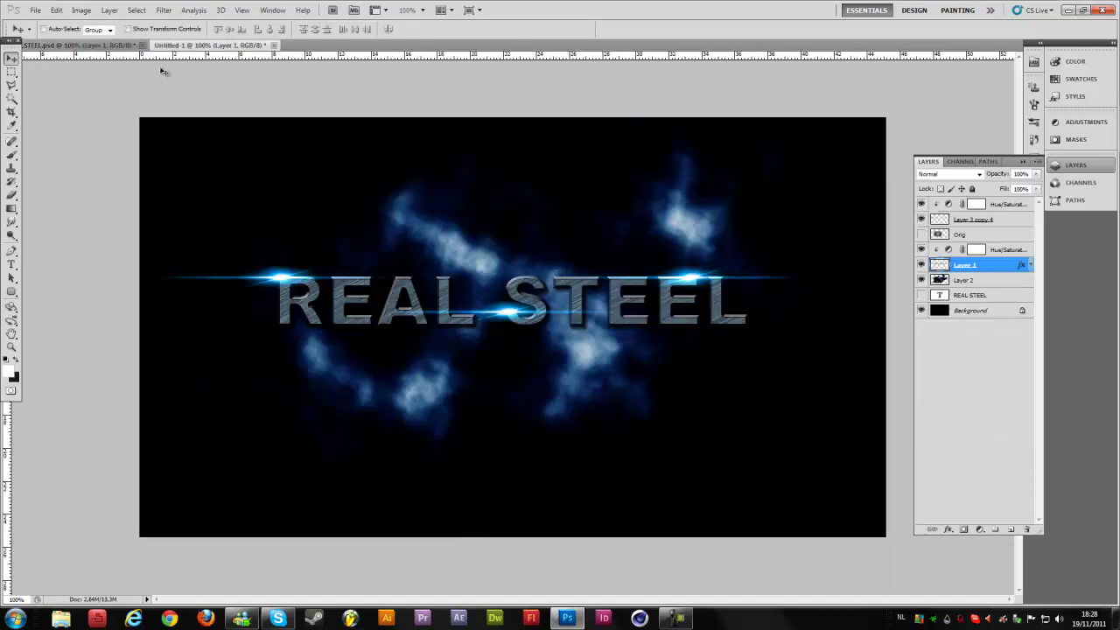
pyautogui.rightClick(994, 274)
pyautogui.click(1019, 312)
pyautogui.press('Return')
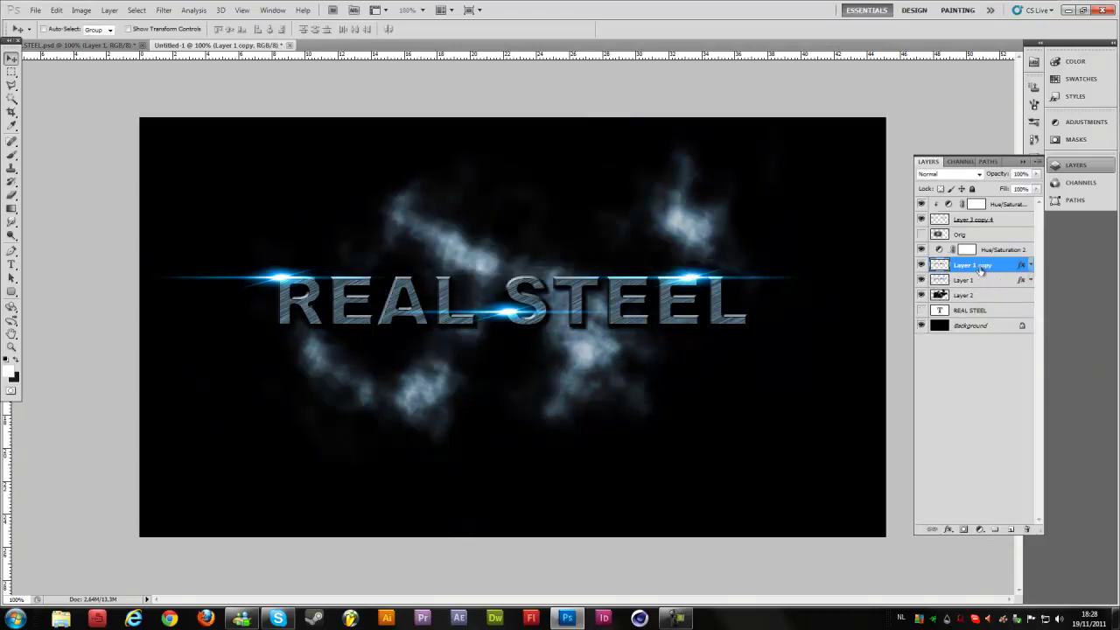
pyautogui.rightClick(981, 271)
pyautogui.click(958, 271)
pyautogui.moveTo(977, 271); pyautogui.dragTo(993, 250)
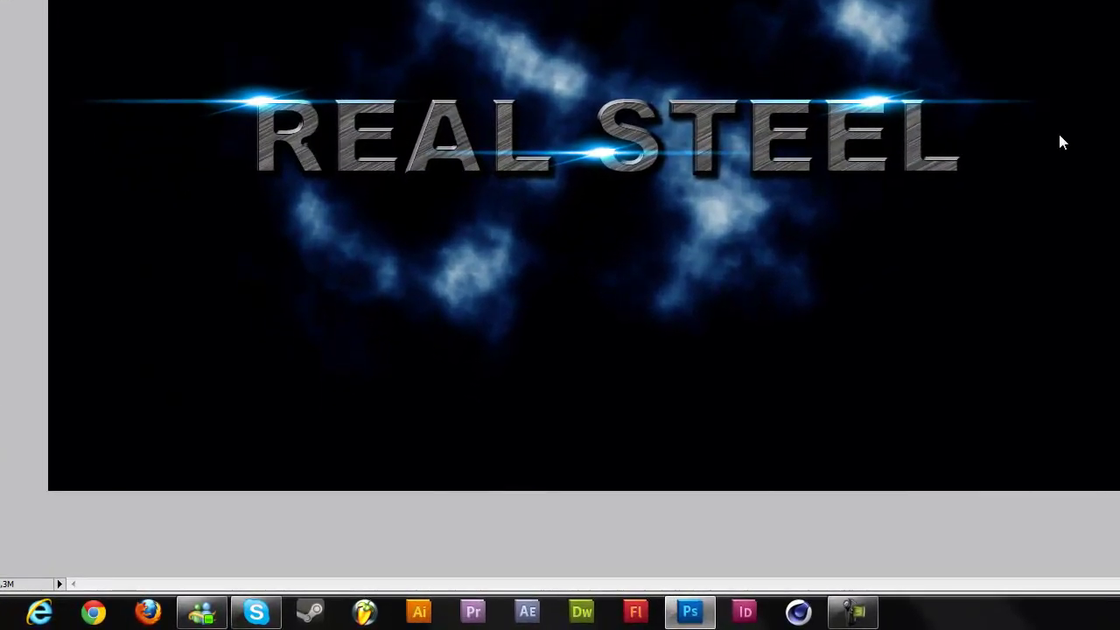
# Enable a Gradient Overlay on Layer 1 copy and turn off its Drop Shadow, Bevel and Emboss, and Stroke effects.
pyautogui.click(358, 519)
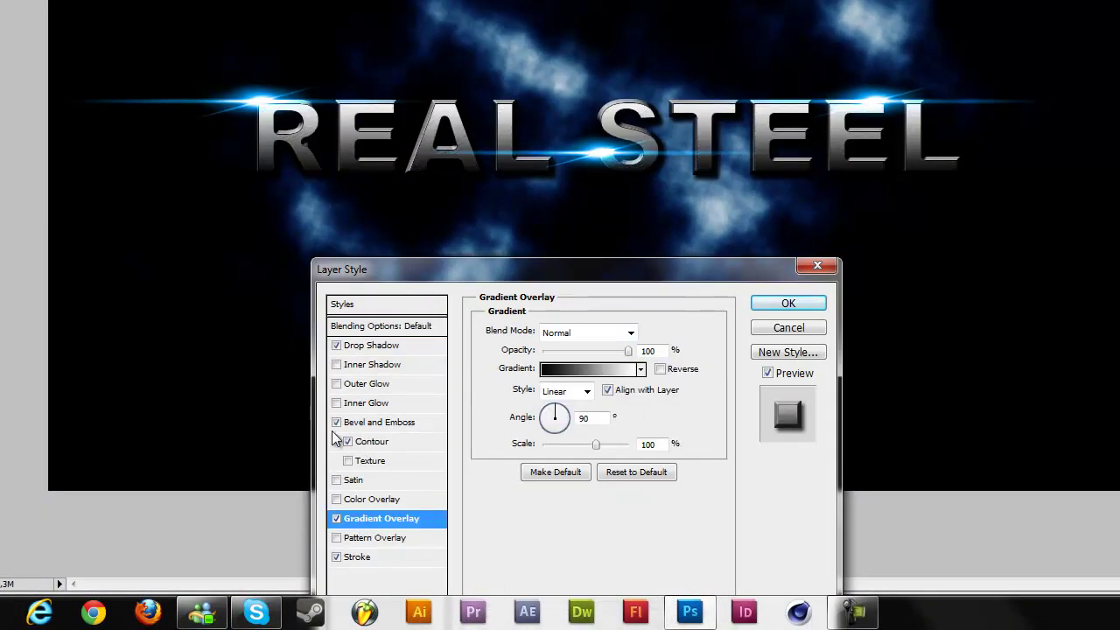
pyautogui.click(336, 422)
pyautogui.click(337, 556)
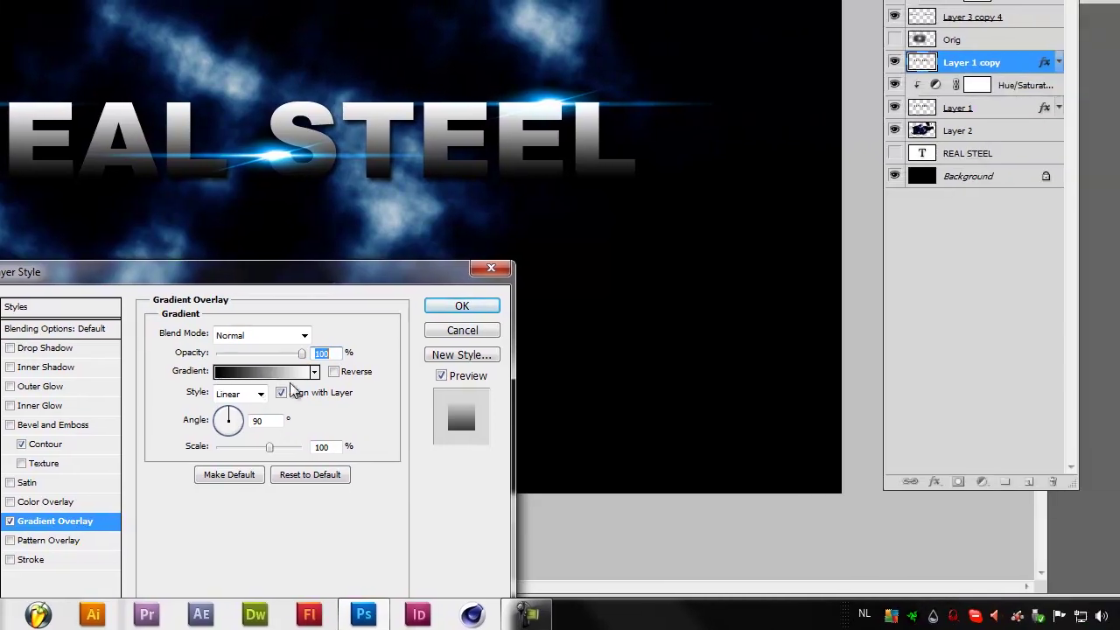
# Change the overlay gradient's first stop to dark grey and add a white (ffffff) stop shortly after it.
pyautogui.click(609, 368)
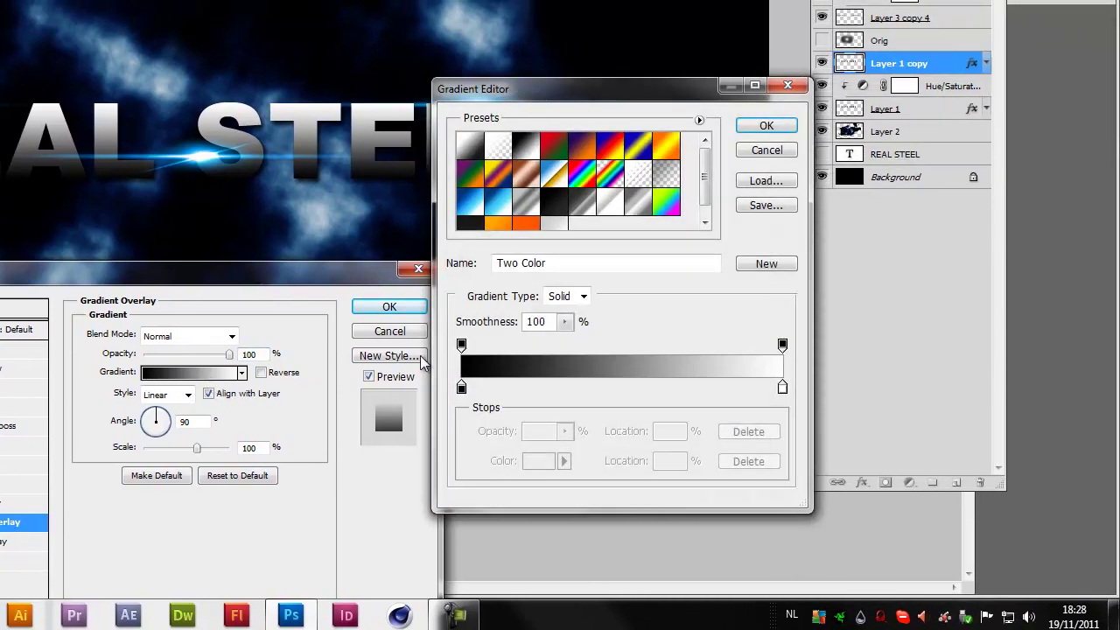
pyautogui.click(461, 388)
pyautogui.click(538, 461)
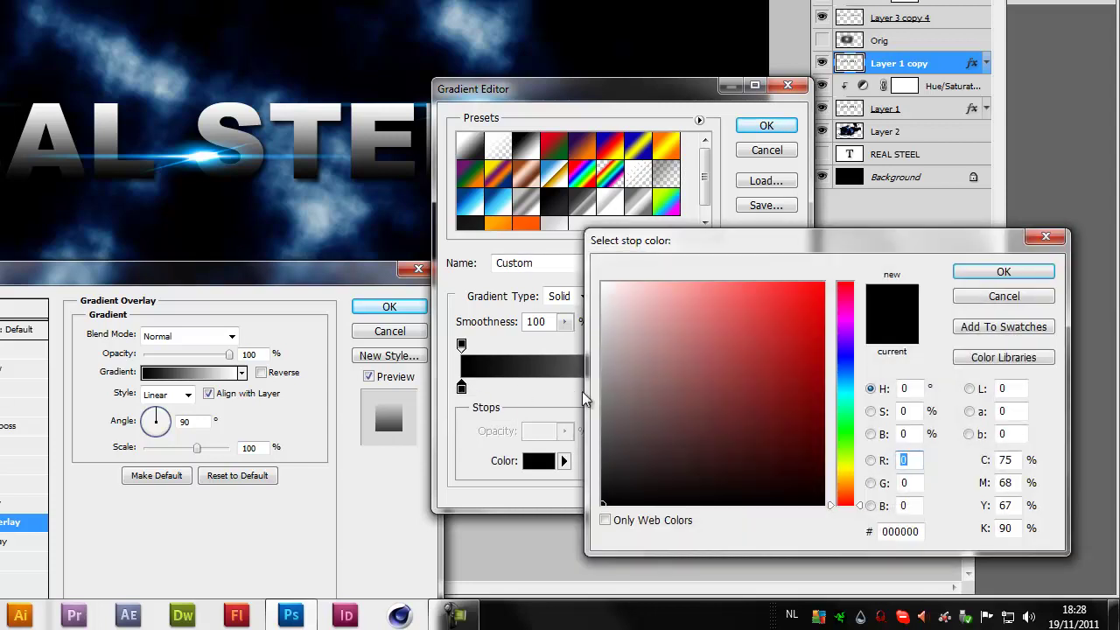
pyautogui.click(1004, 271)
pyautogui.moveTo(477, 387); pyautogui.dragTo(496, 398)
pyautogui.click(538, 461)
pyautogui.click(603, 284)
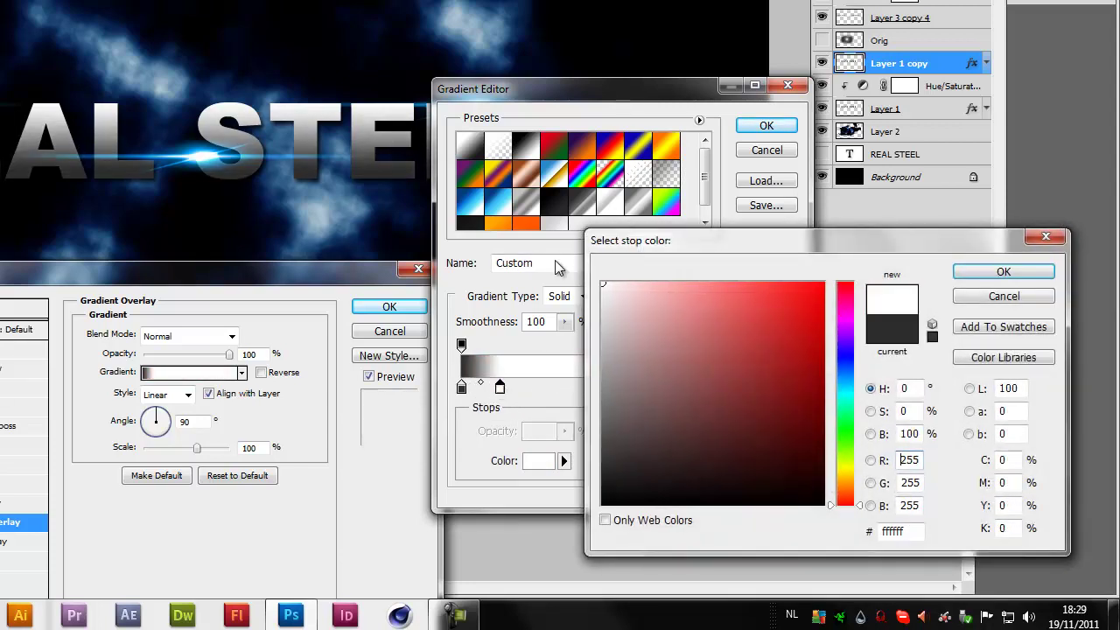
pyautogui.click(1017, 274)
# Add a grey 545454 stop about a quarter along the gradient and a light grey stop at 39%.
pyautogui.click(461, 388)
pyautogui.click(543, 388)
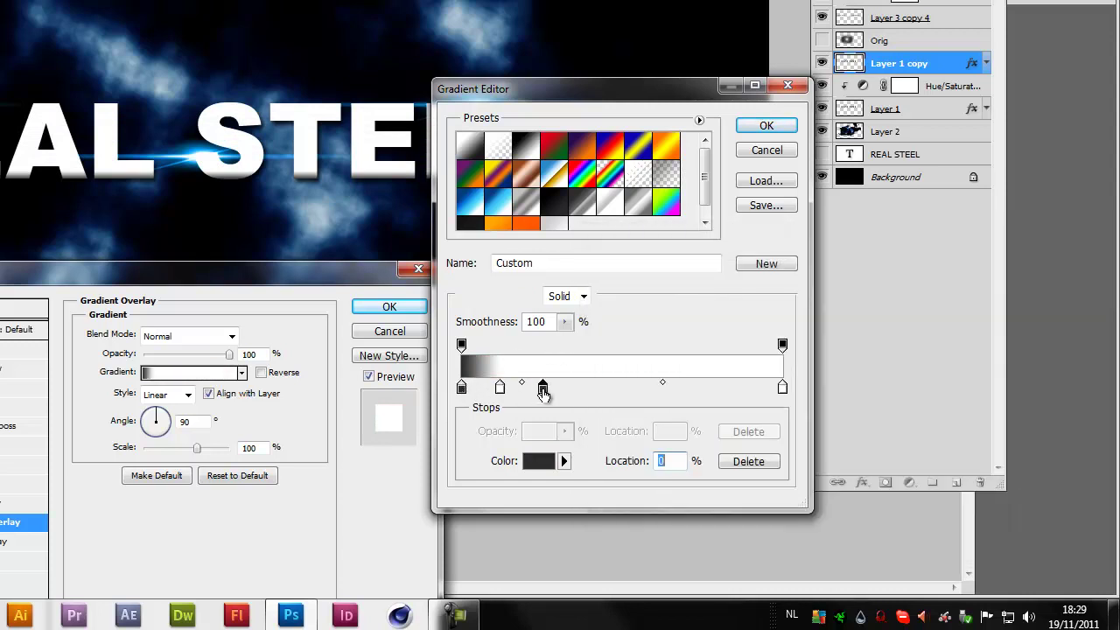
pyautogui.doubleClick(542, 387)
pyautogui.click(612, 392)
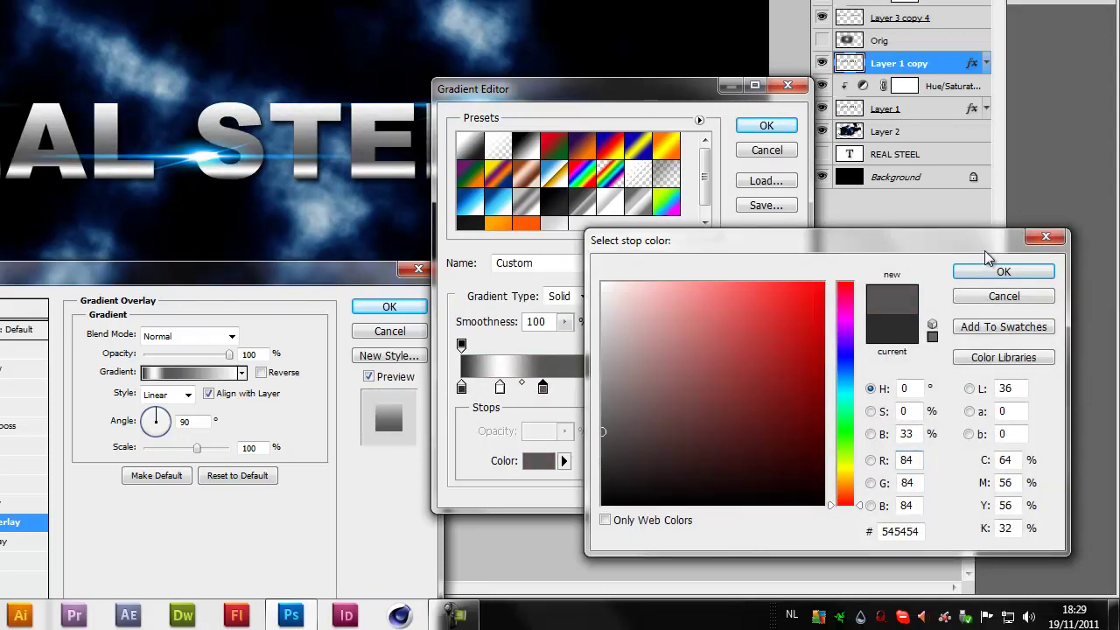
pyautogui.click(1006, 273)
pyautogui.click(593, 388)
pyautogui.doubleClick(588, 388)
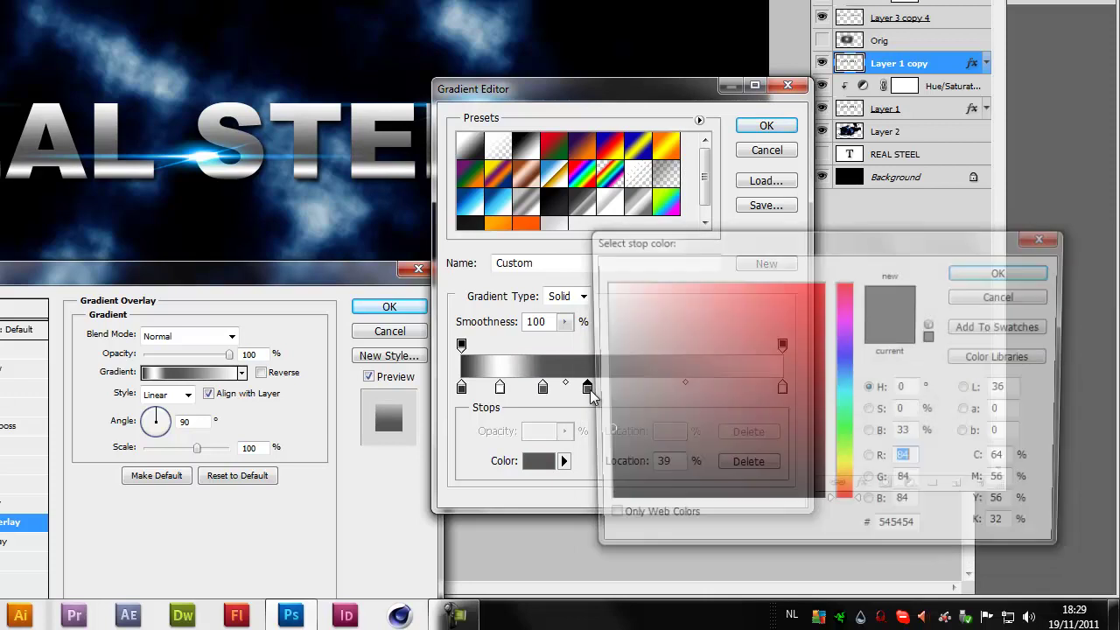
pyautogui.moveTo(603, 312); pyautogui.dragTo(582, 312)
pyautogui.click(1000, 274)
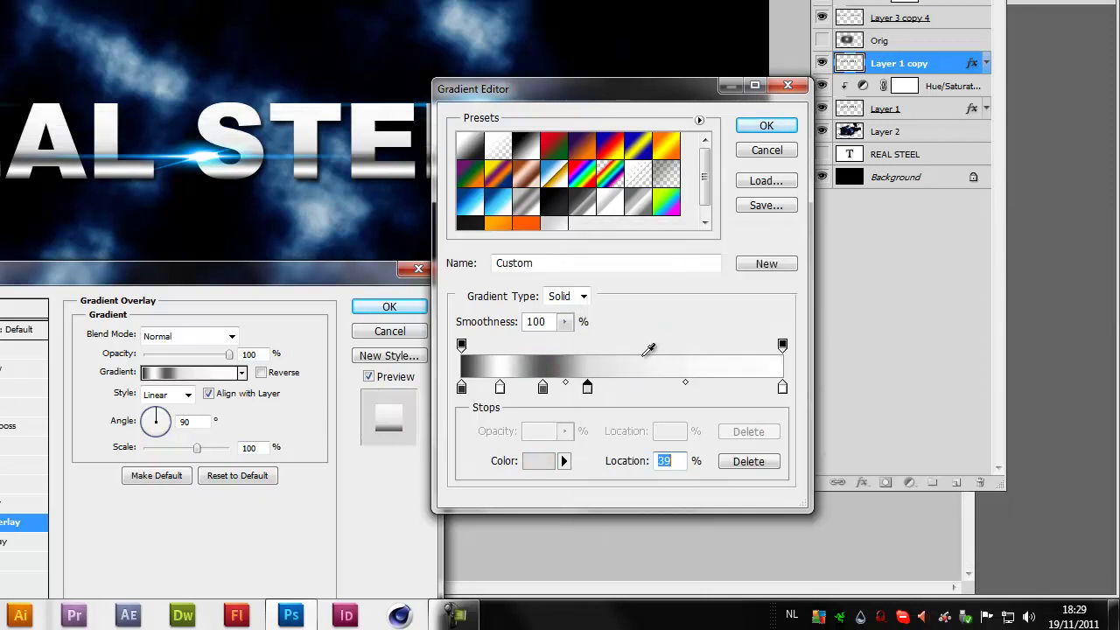
# Add a dark grey colour stop at about the middle of the gradient.
pyautogui.click(624, 387)
pyautogui.doubleClick(625, 388)
pyautogui.click(601, 416)
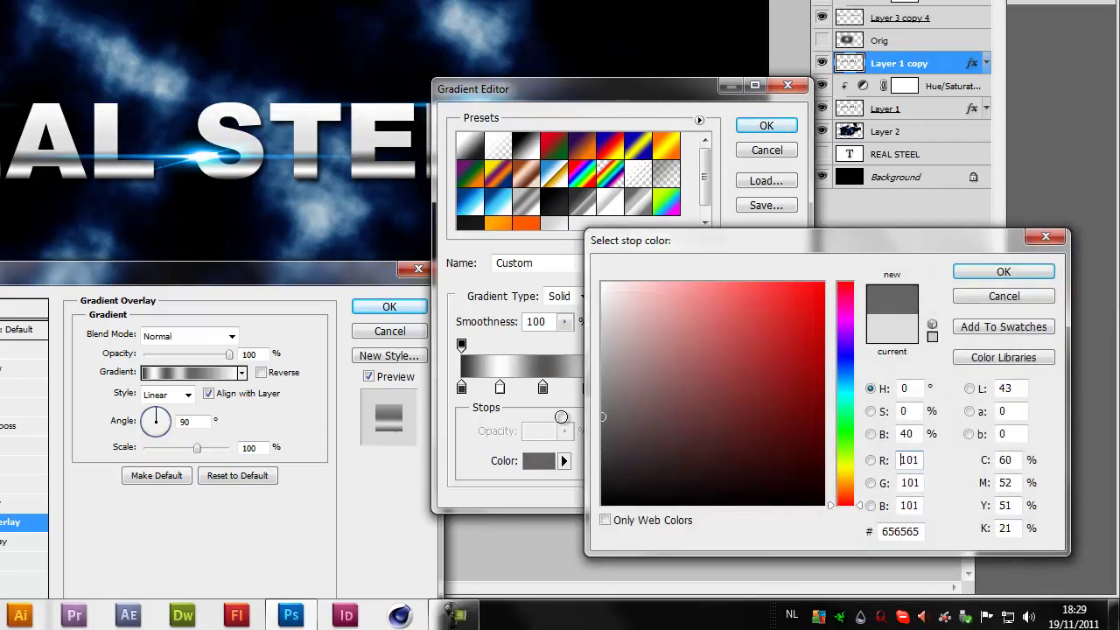
pyautogui.click(667, 412)
pyautogui.click(602, 452)
pyautogui.click(971, 273)
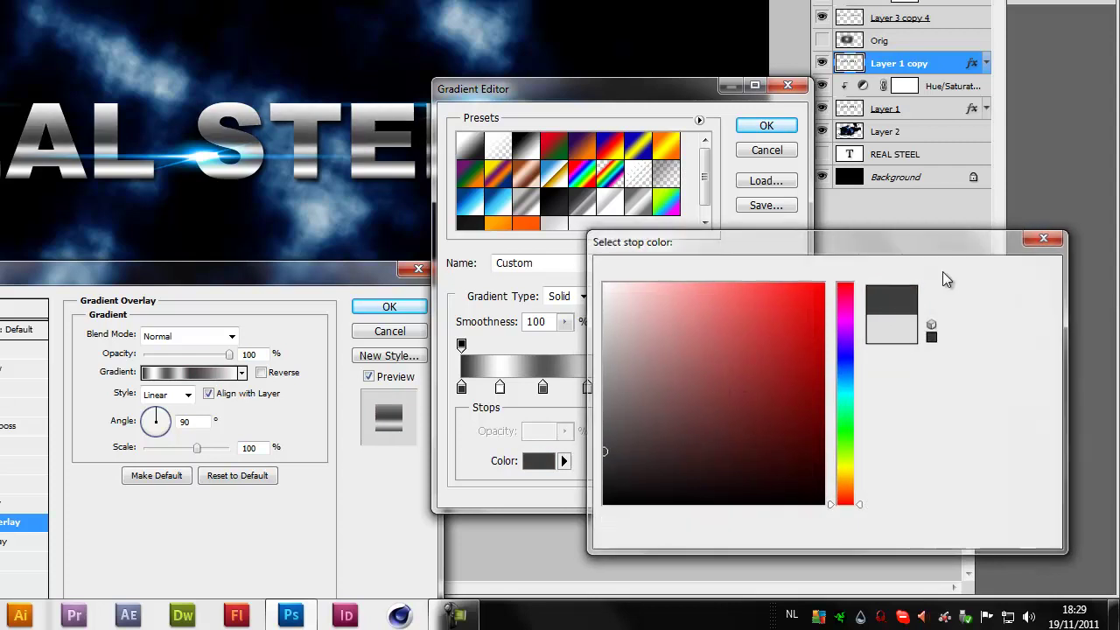
# Add a white stop about two-thirds along the gradient and a dark grey 505050 stop at 80%.
pyautogui.click(670, 387)
pyautogui.doubleClick(670, 387)
pyautogui.click(604, 284)
pyautogui.click(992, 275)
pyautogui.click(718, 387)
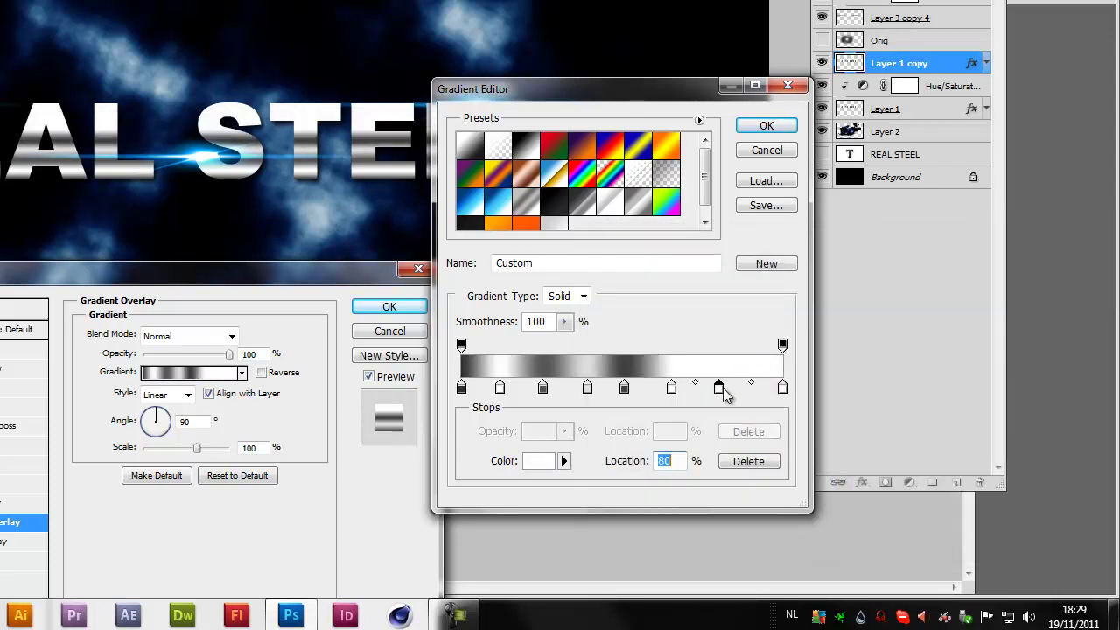
pyautogui.doubleClick(718, 387)
pyautogui.click(602, 435)
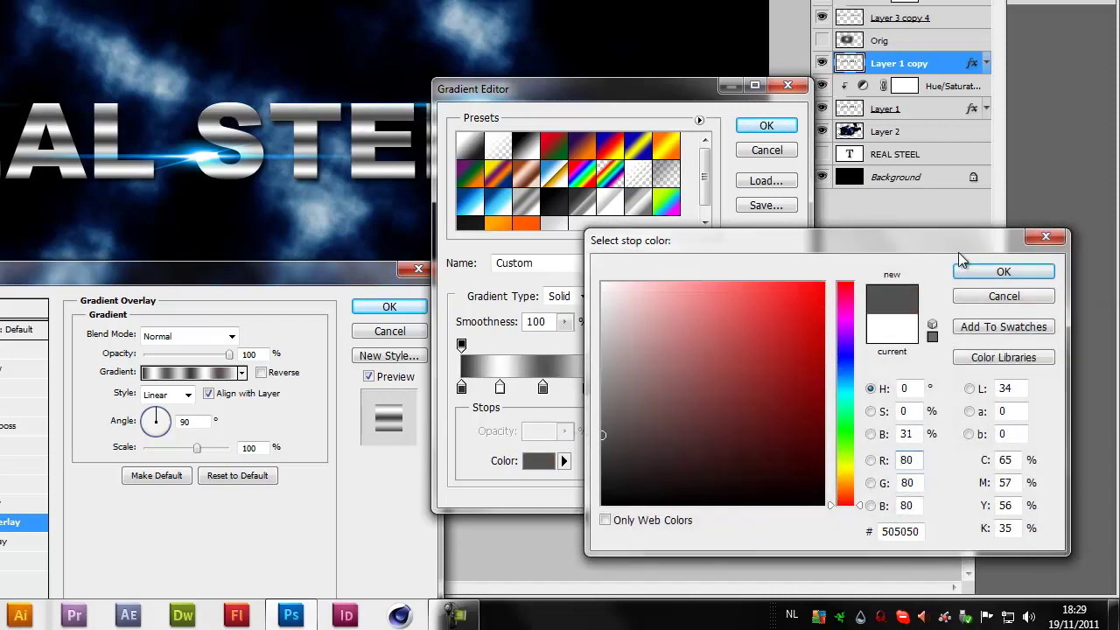
pyautogui.click(992, 277)
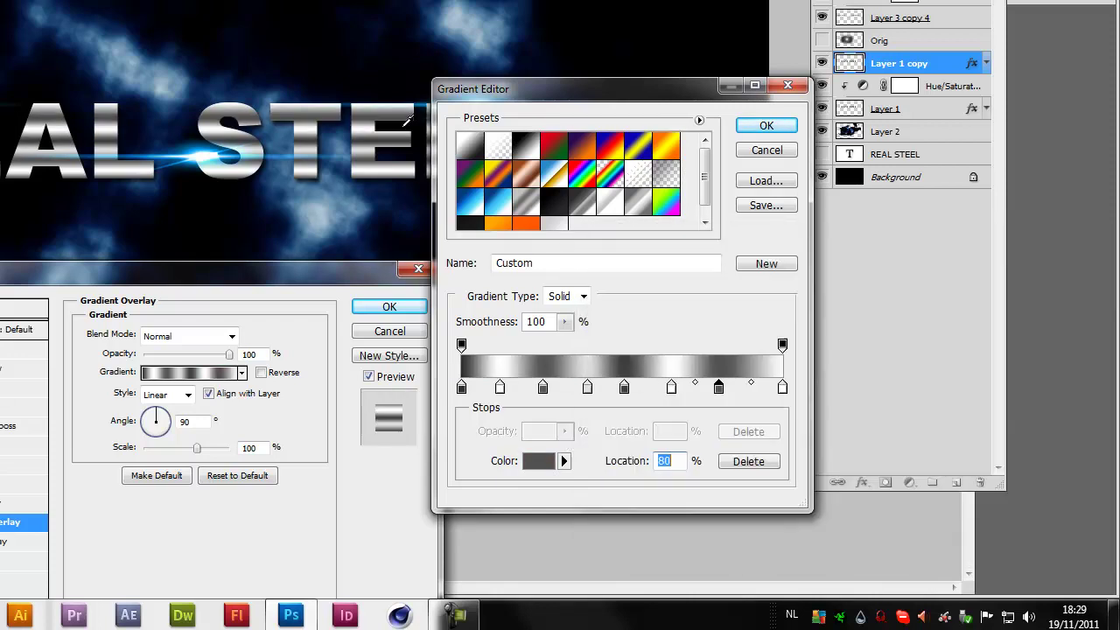
# Save the custom striped gradient as a new preset and apply it to the letters' overlay.
pyautogui.click(763, 264)
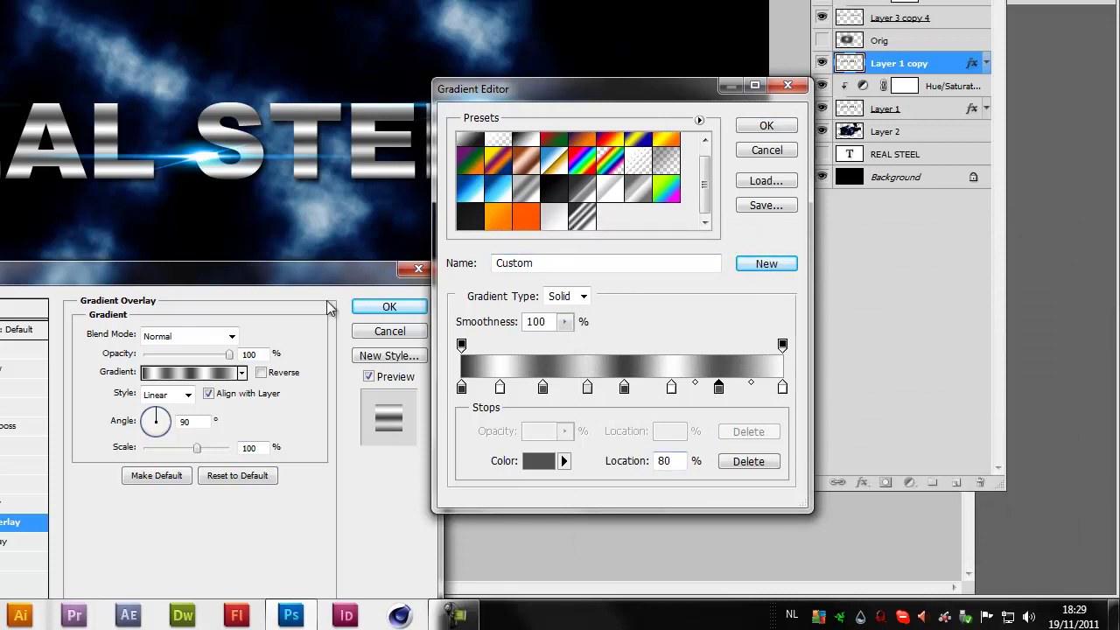
pyautogui.click(562, 220)
pyautogui.click(553, 217)
pyautogui.click(553, 187)
pyautogui.click(582, 218)
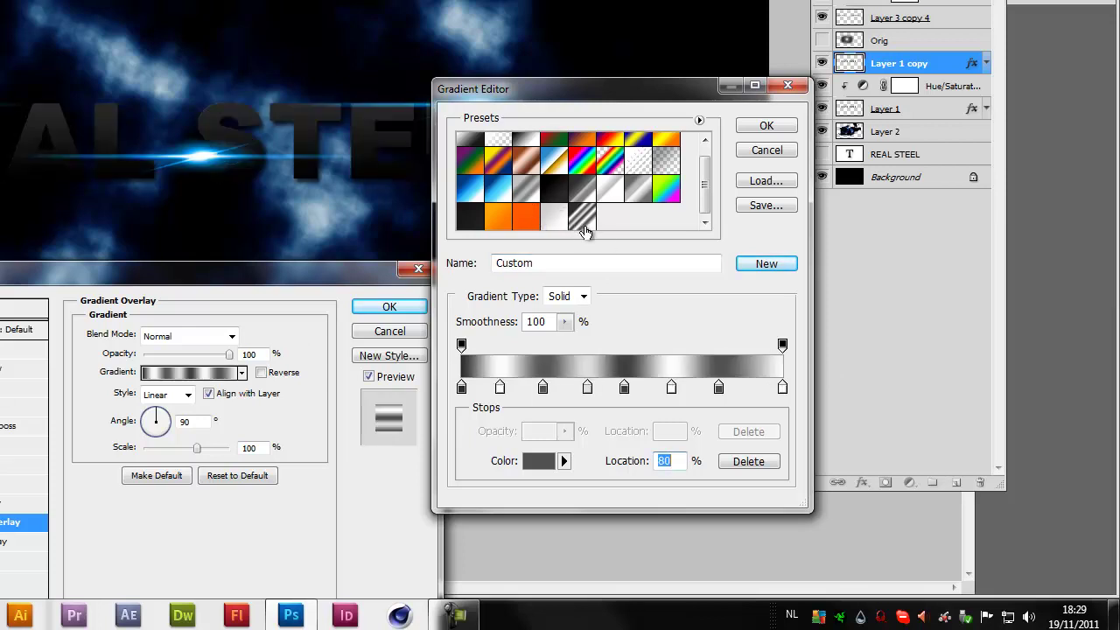
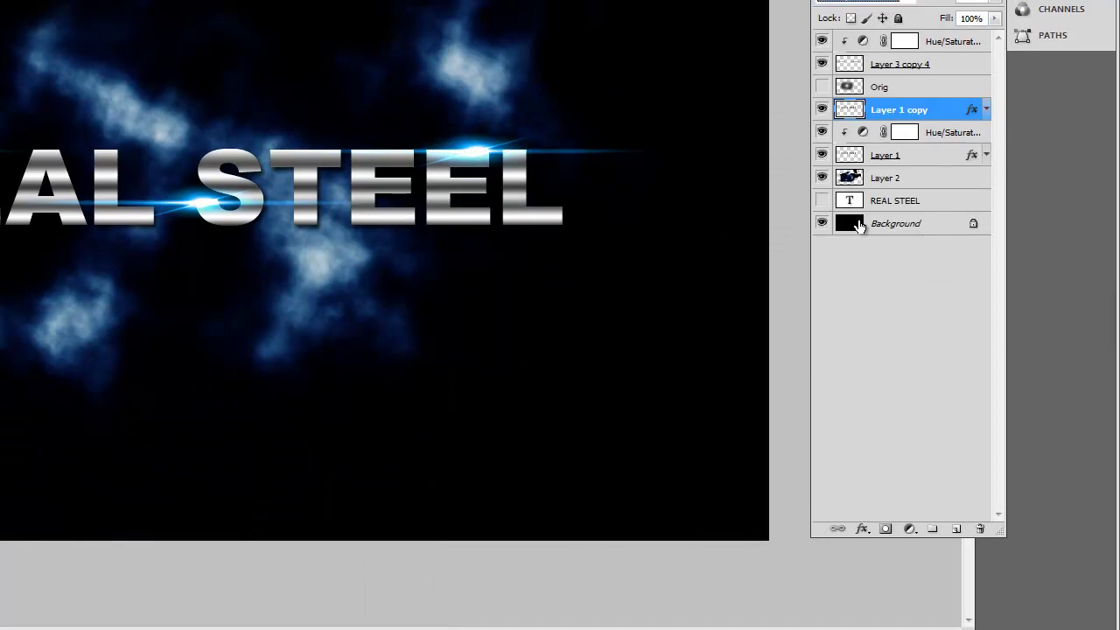
# Create a new empty layer directly above Layer 1 copy.
pyautogui.click(956, 579)
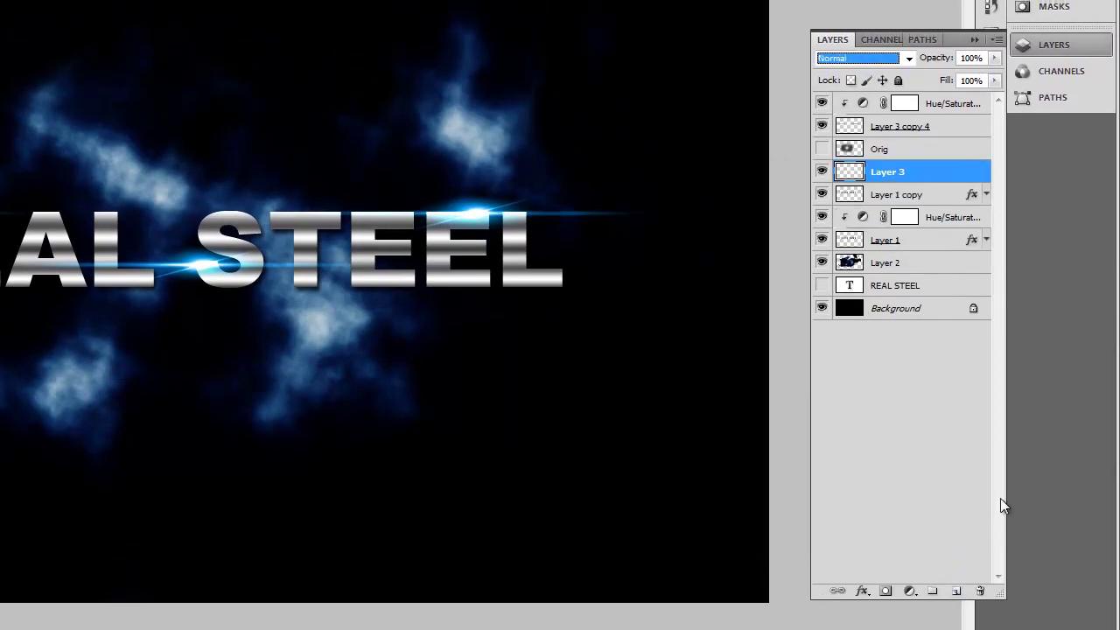
# Merge the empty Layer 3 with Layer 1 copy to flatten the chrome gradient lettering into one layer.
pyautogui.keyDown('shift'); pyautogui.click(910, 186); pyautogui.keyUp('shift')
pyautogui.rightClick(911, 181)
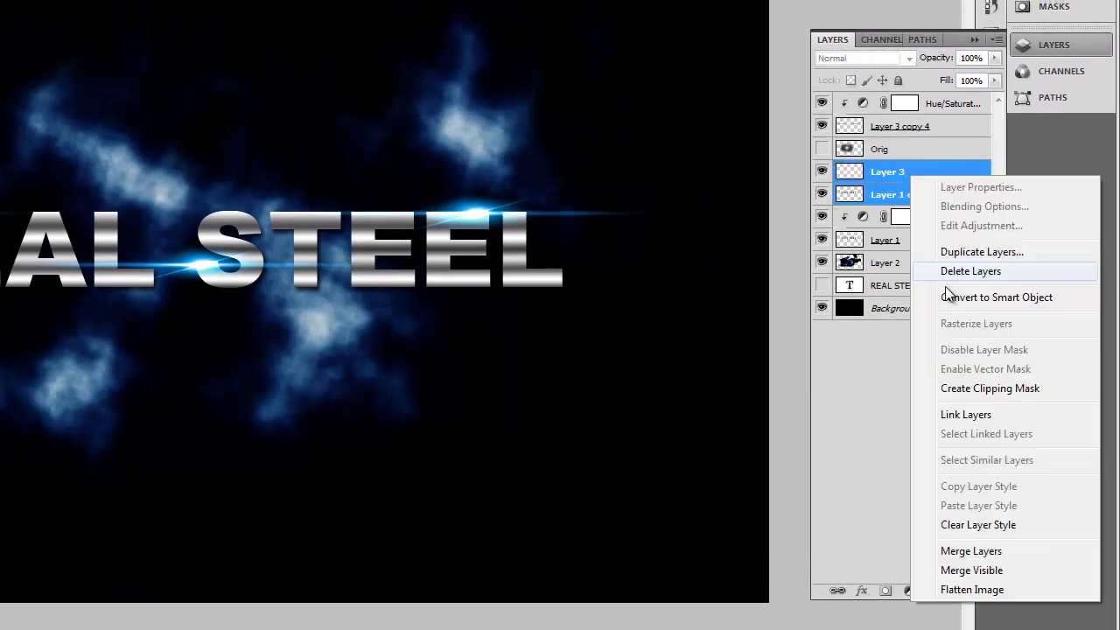
pyautogui.click(978, 547)
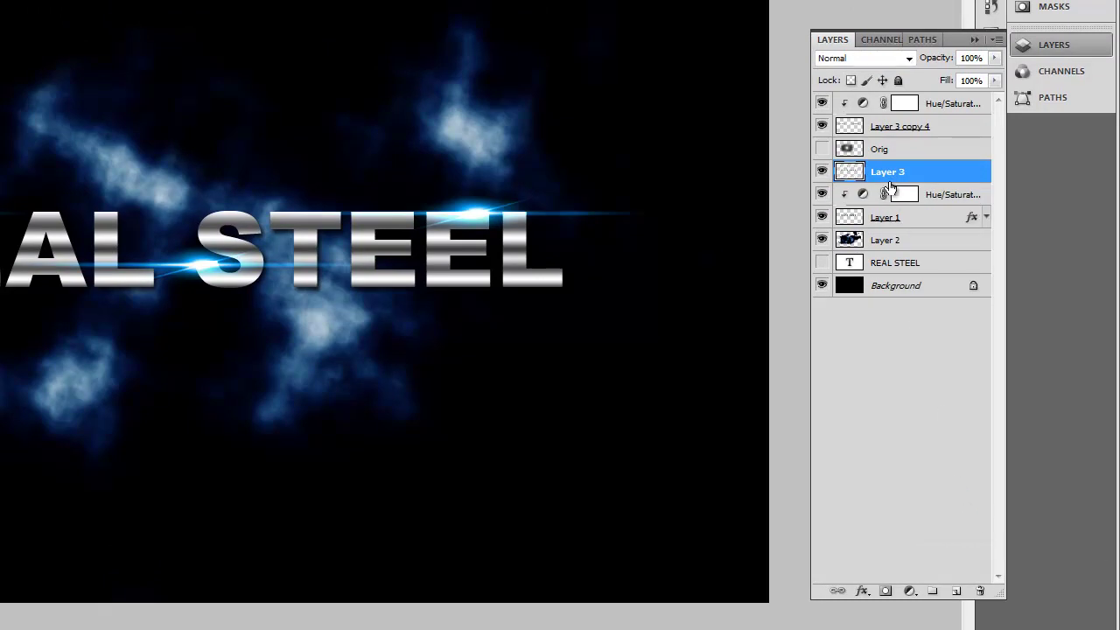
# Set the merged chrome lettering layer's blend mode to Overlay and its opacity to 56%.
pyautogui.click(885, 60)
pyautogui.click(862, 287)
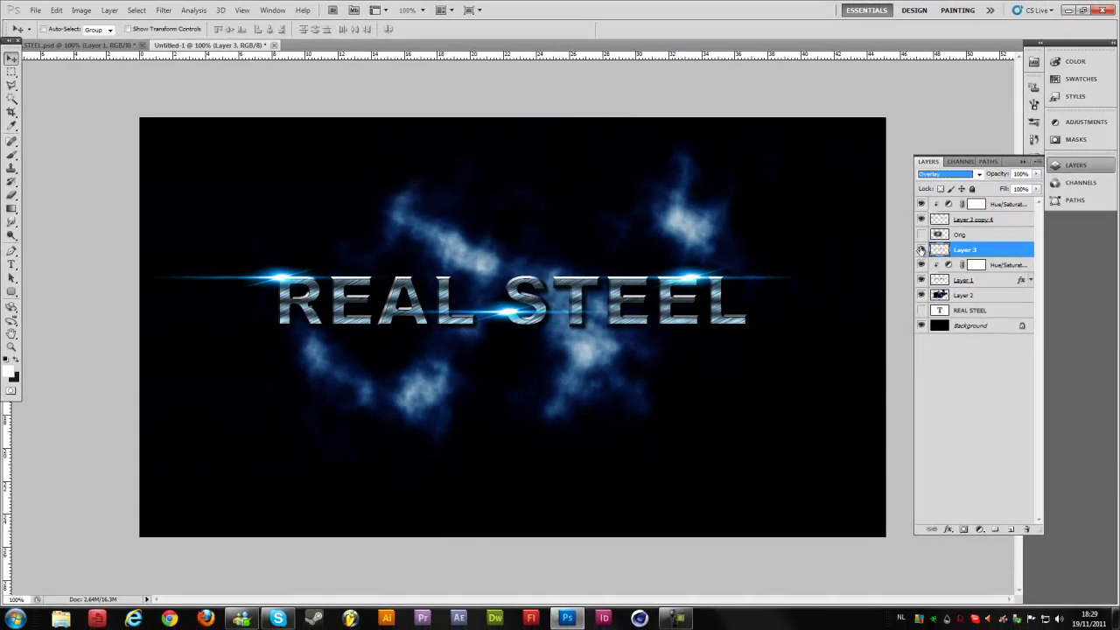
pyautogui.click(821, 171)
pyautogui.click(921, 250)
pyautogui.click(1035, 173)
pyautogui.moveTo(1033, 189); pyautogui.dragTo(1008, 190)
pyautogui.click(969, 251)
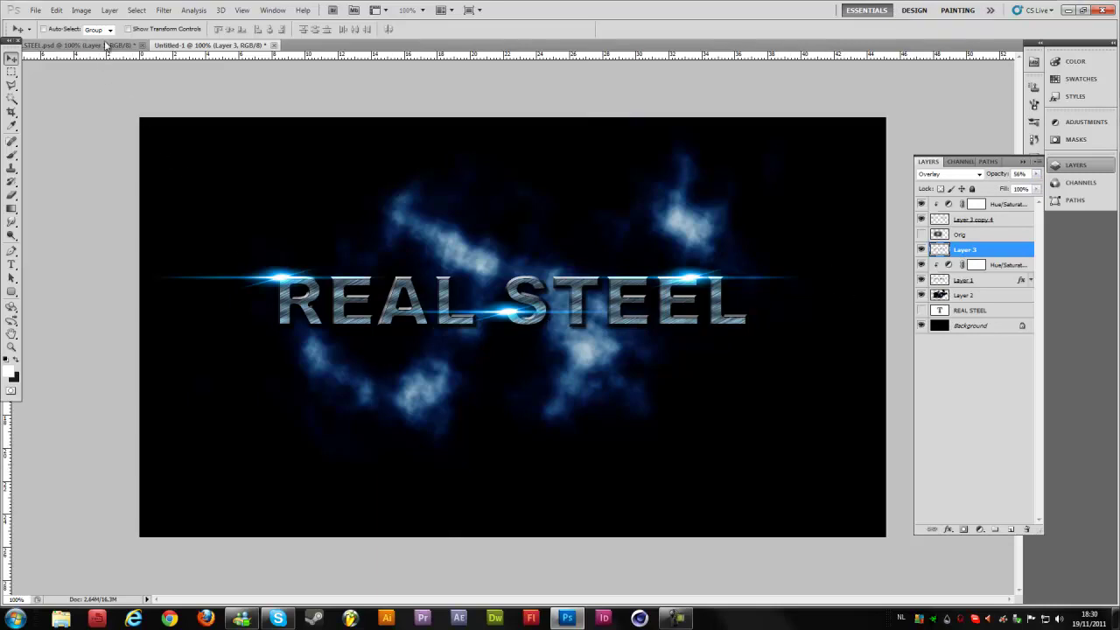
# Load the letter shapes of Layer 1 as a selection and add a new empty layer above Layer 3.
pyautogui.click(97, 45)
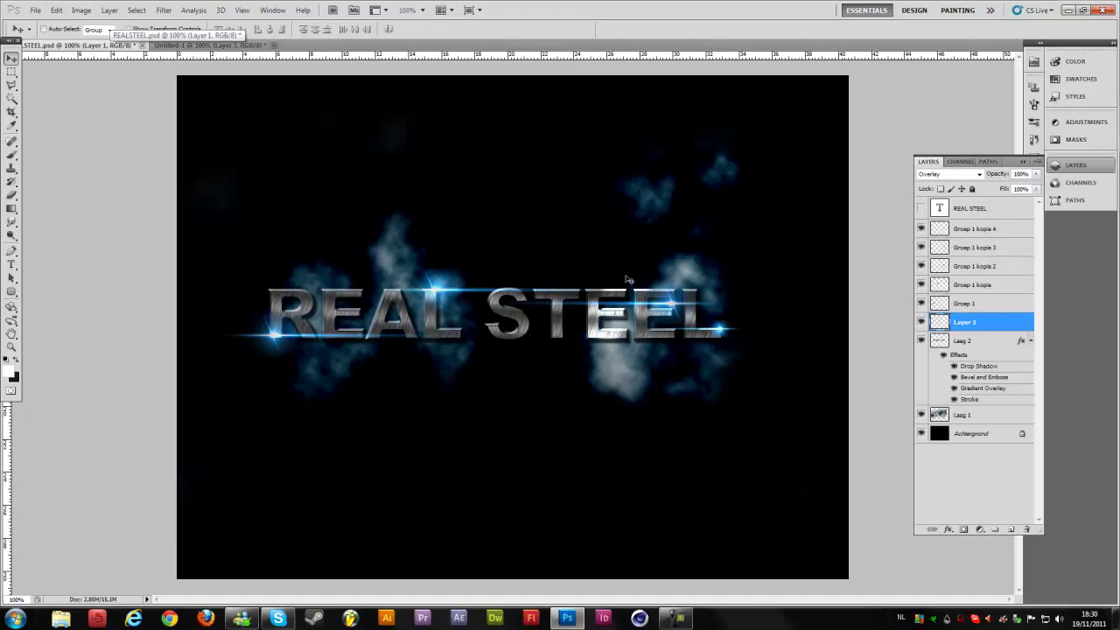
pyautogui.click(221, 45)
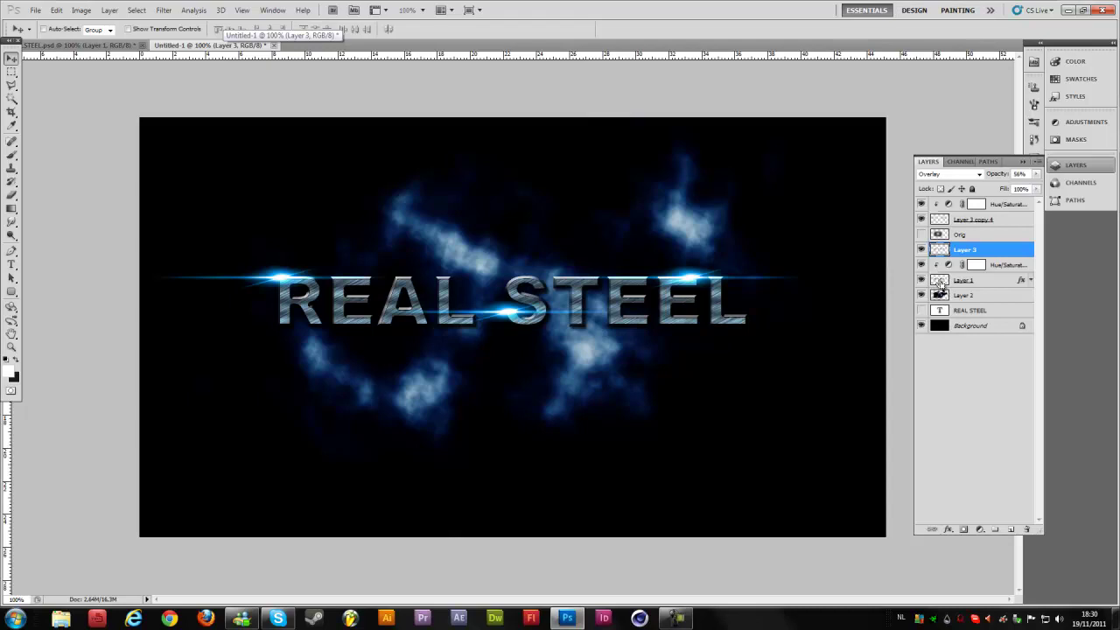
pyautogui.keyDown('ctrl'); pyautogui.click(939, 281); pyautogui.keyUp('ctrl')
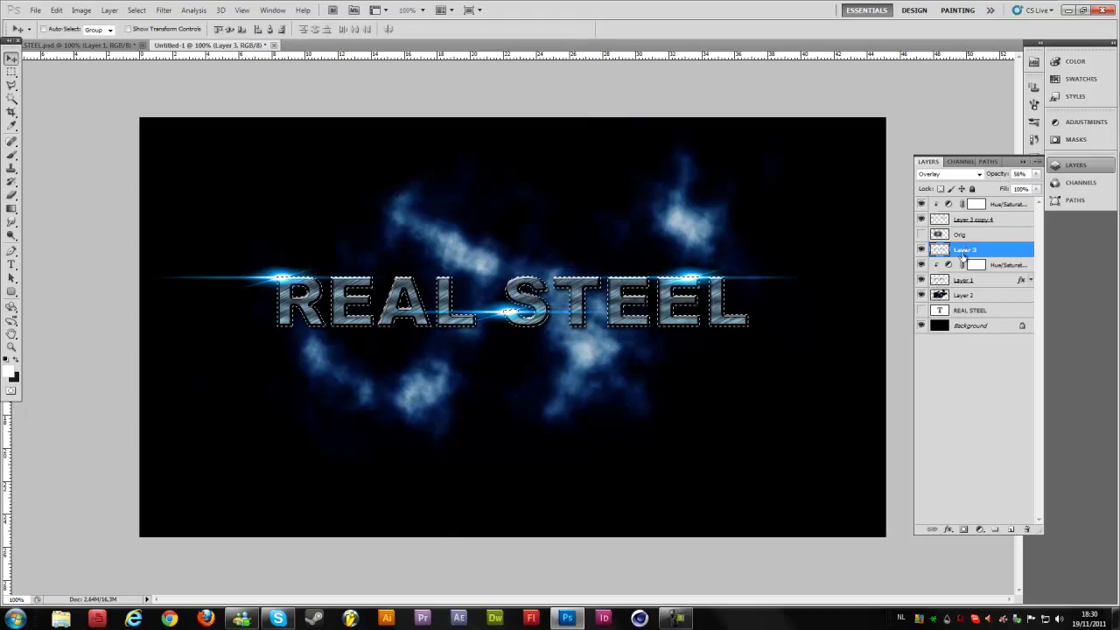
pyautogui.click(1011, 529)
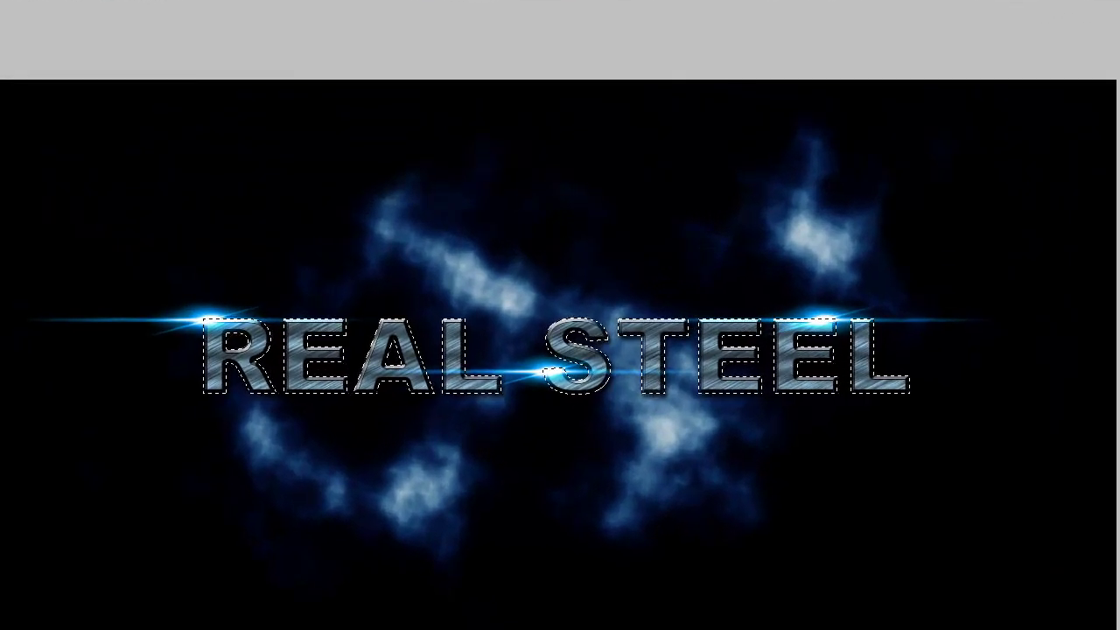
# Paint soft white highlights with a 54 px, 0% hardness brush over the S, T and first E of STEEL.
pyautogui.rightClick(439, 206)
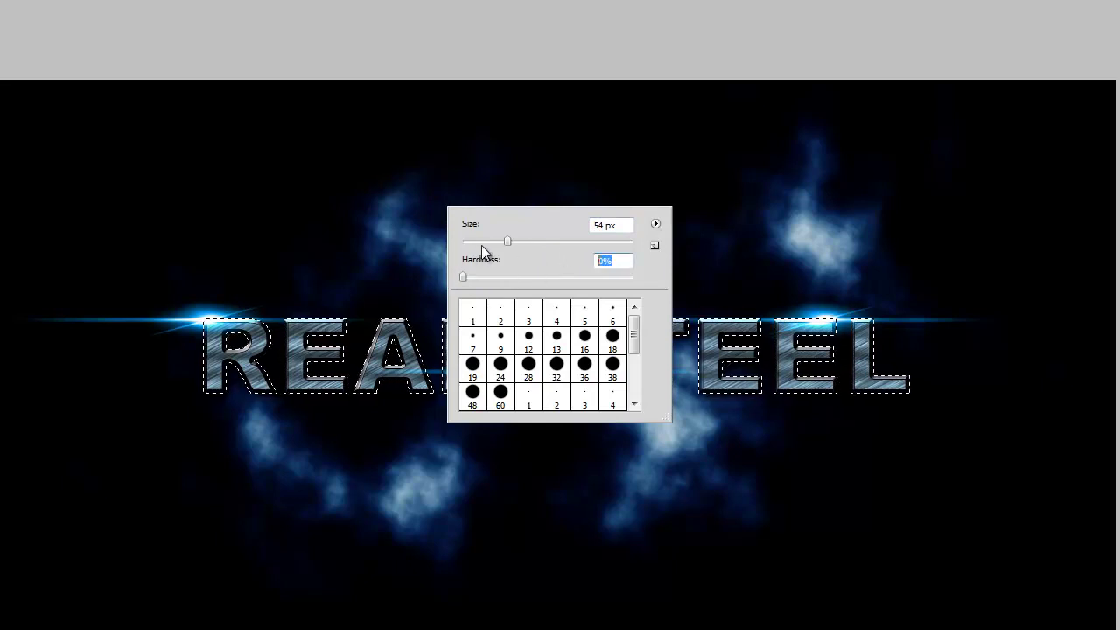
pyautogui.click(608, 225)
pyautogui.write('50x')
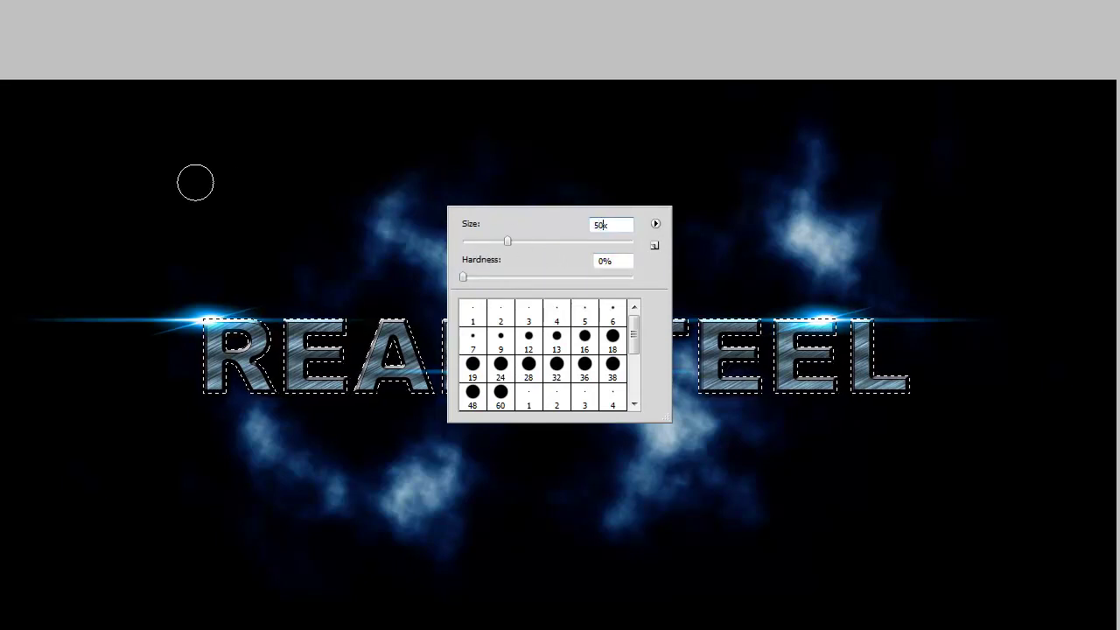
pyautogui.press('Return')
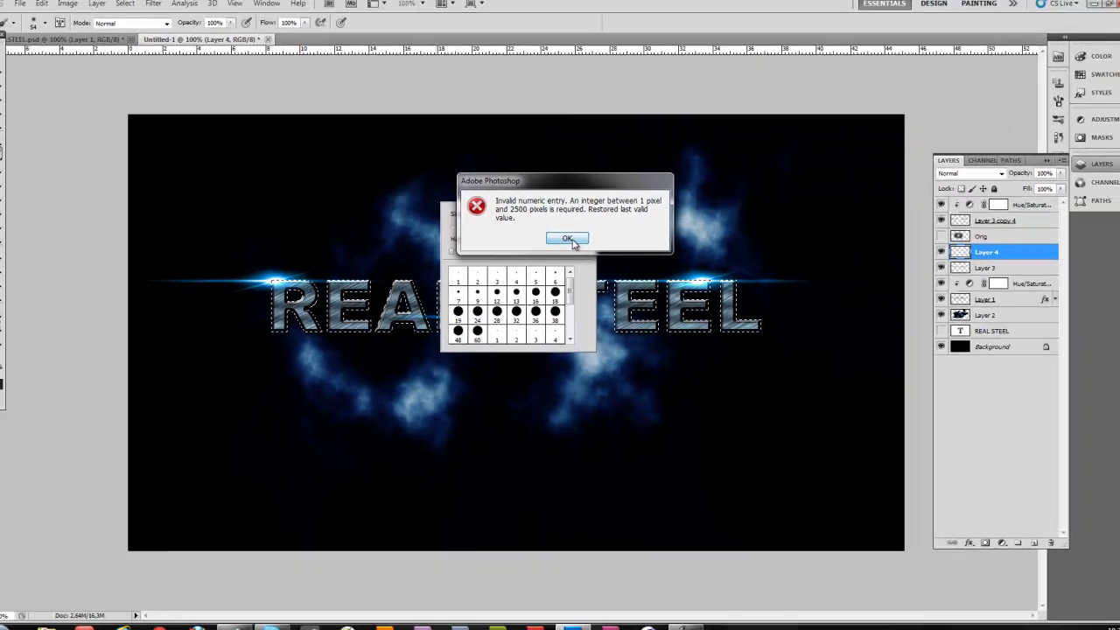
pyautogui.click(568, 239)
pyautogui.moveTo(573, 293); pyautogui.dragTo(625, 293)
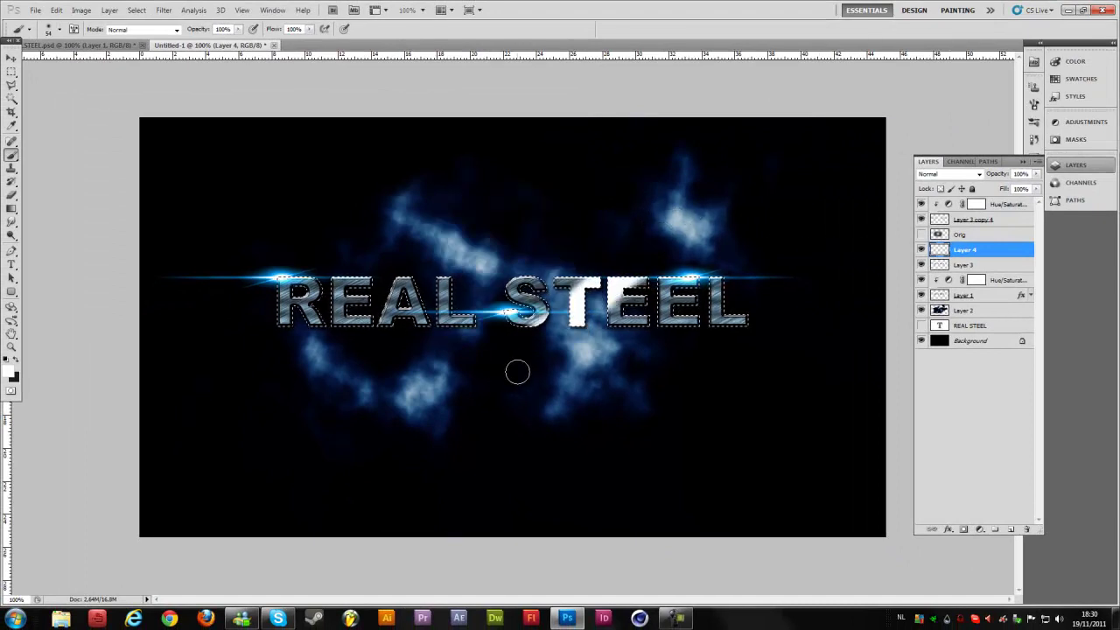
# Set the painted highlight layer's blend mode to Overlay and clear the letter selection.
pyautogui.click(958, 174)
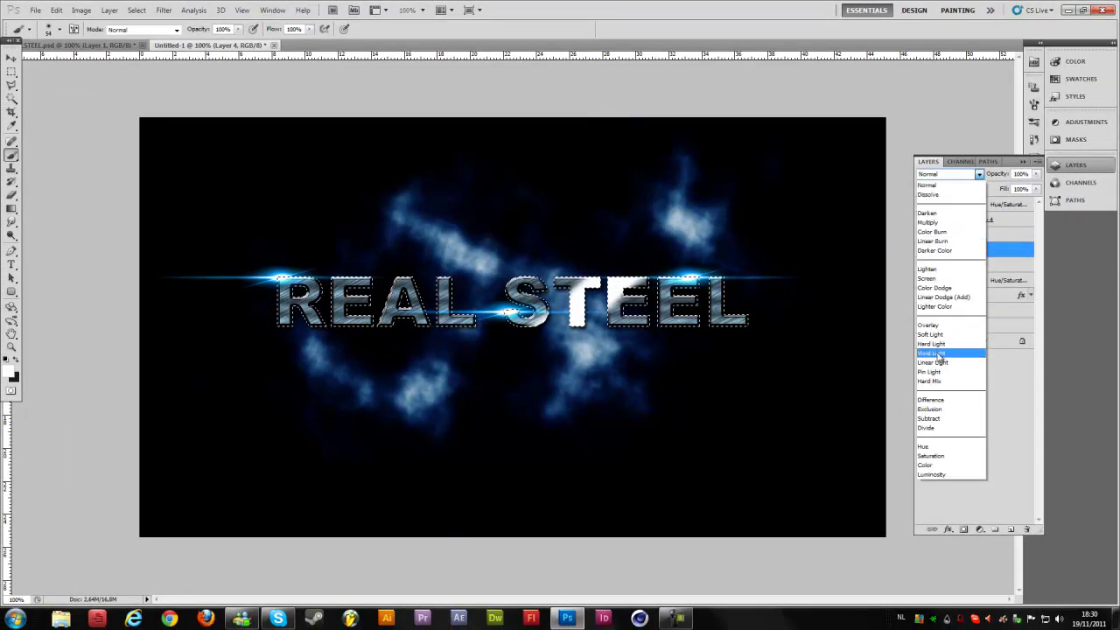
pyautogui.click(938, 329)
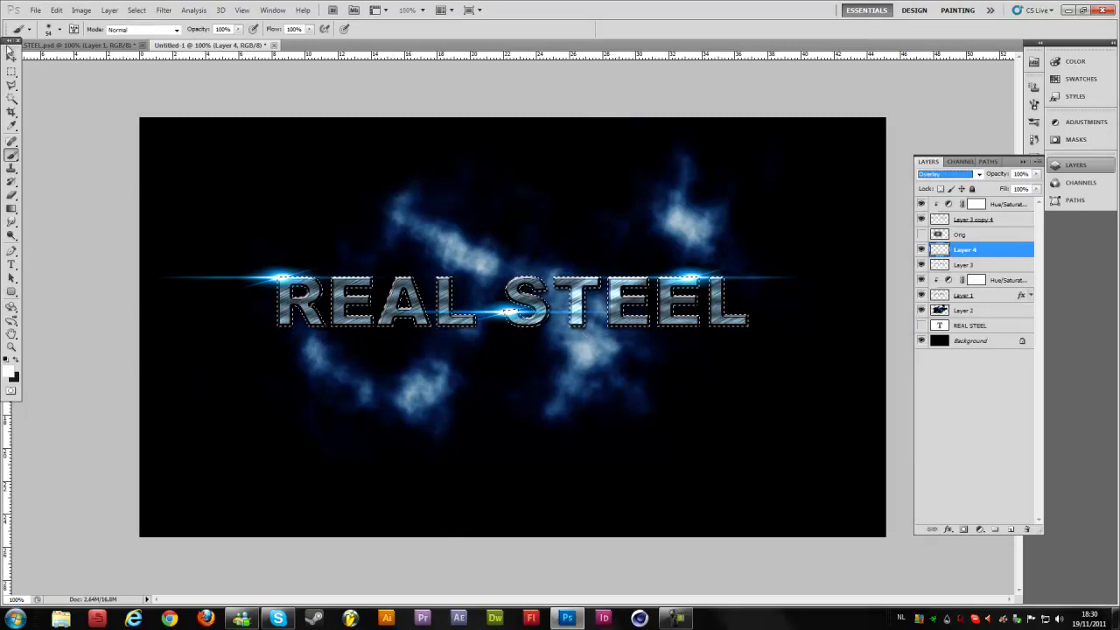
pyautogui.click(11, 58)
pyautogui.hotkey('ctrl', 'd')
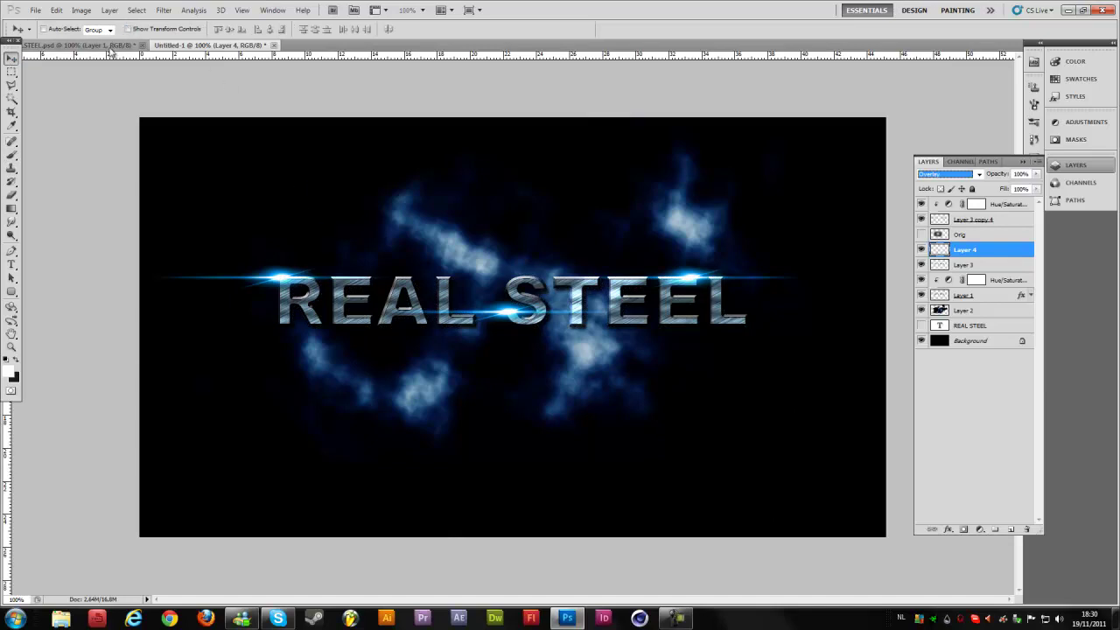
# Set the opacity of the Hue/Saturation adjustment clipped to Layer 1 to 50%.
pyautogui.click(79, 44)
pyautogui.click(245, 45)
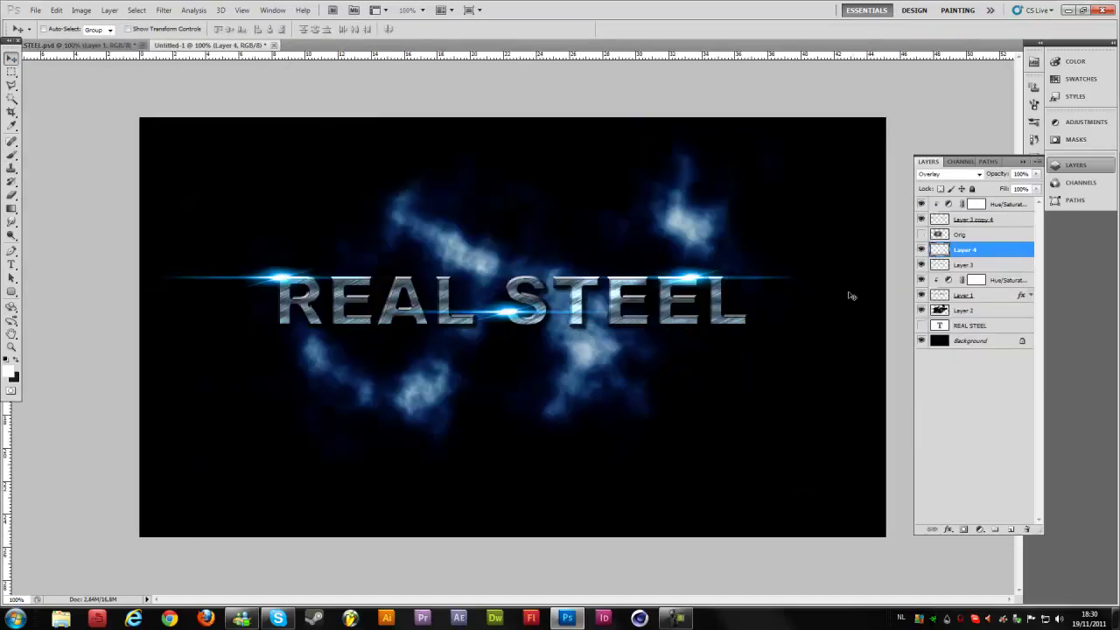
pyautogui.click(1006, 285)
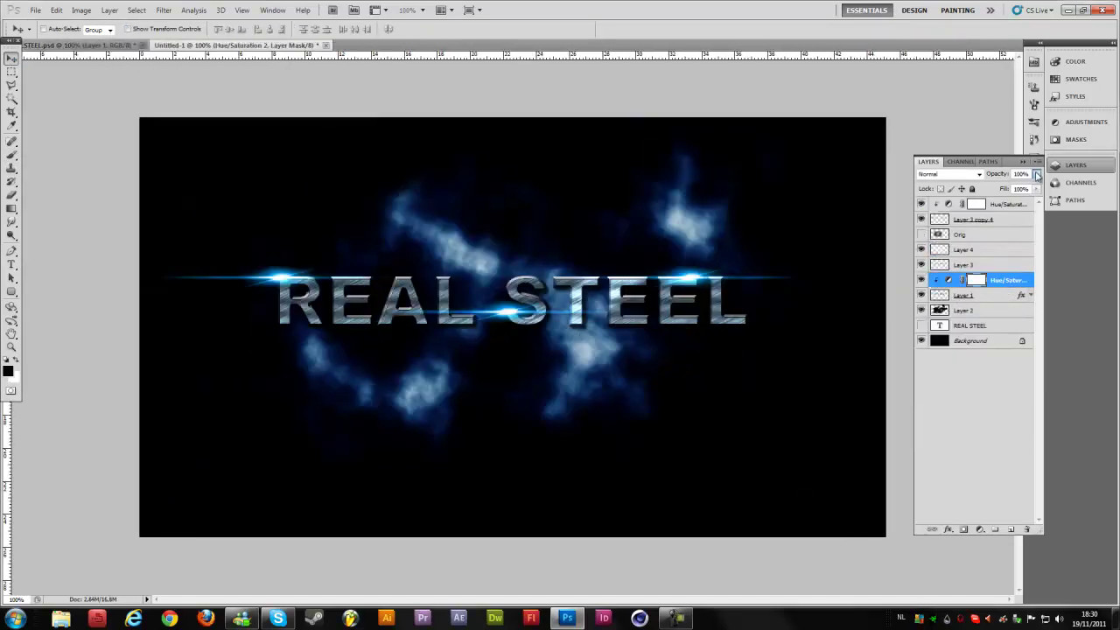
pyautogui.click(1000, 280)
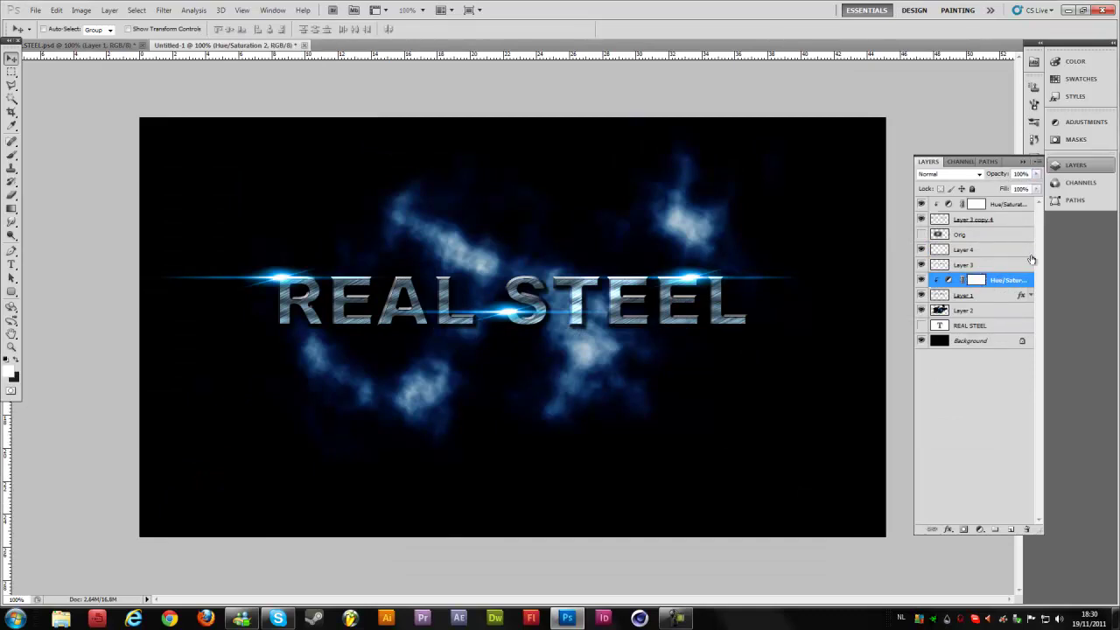
pyautogui.moveTo(1036, 175); pyautogui.dragTo(1004, 189)
pyautogui.write('50')
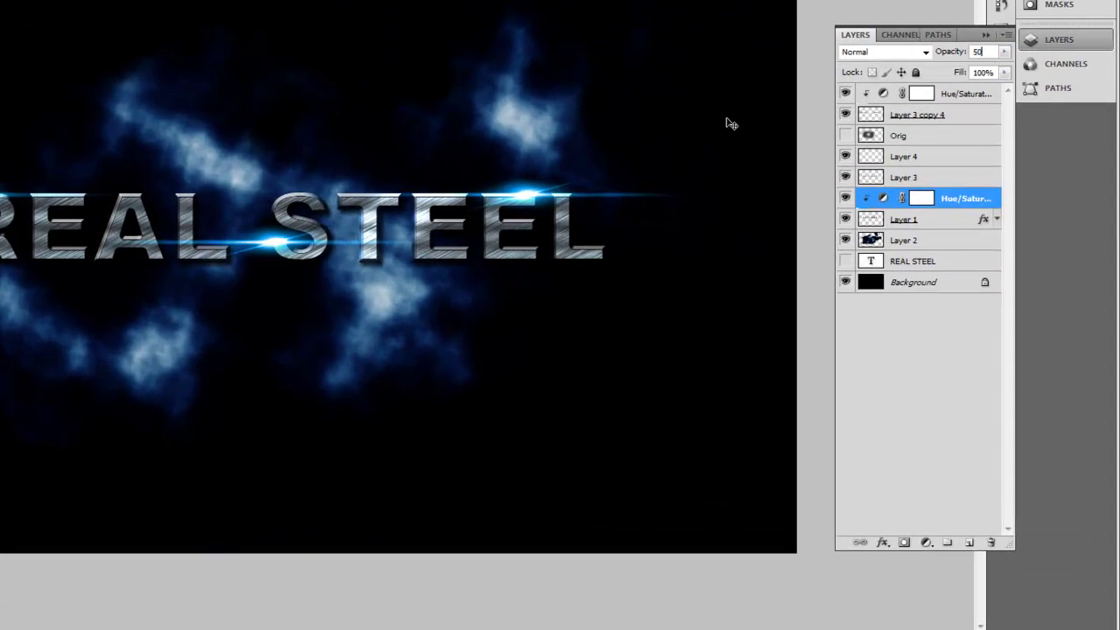
pyautogui.click(882, 361)
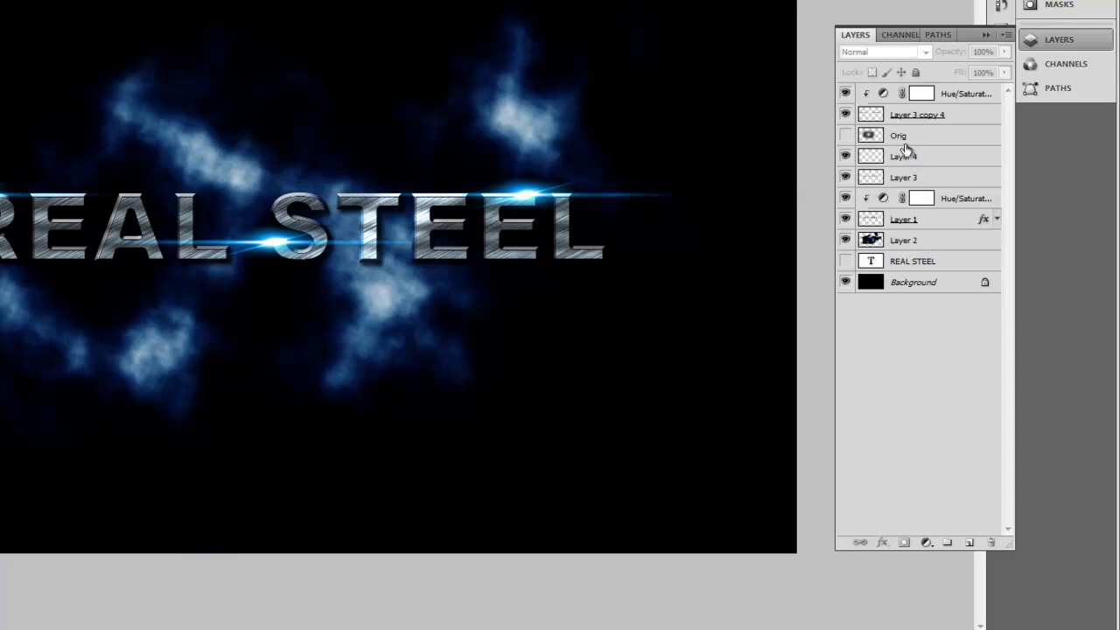
# Duplicate the cloud layer, Layer 2, and apply a Gaussian Blur of about 2.3 pixels to the copy.
pyautogui.click(892, 242)
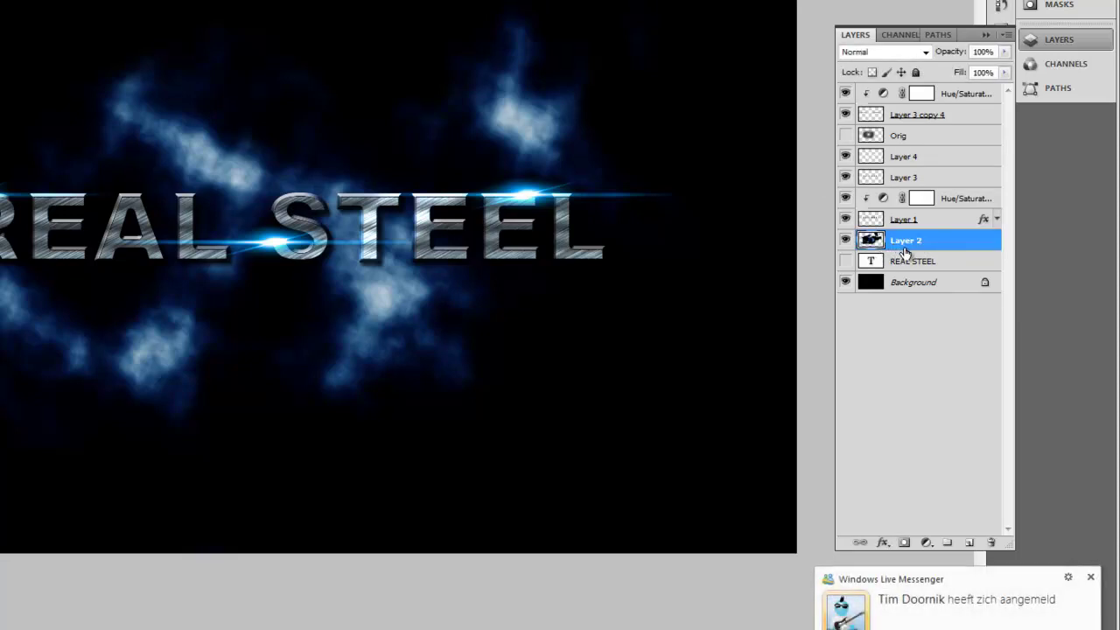
pyautogui.hotkey('ctrl', 'j')
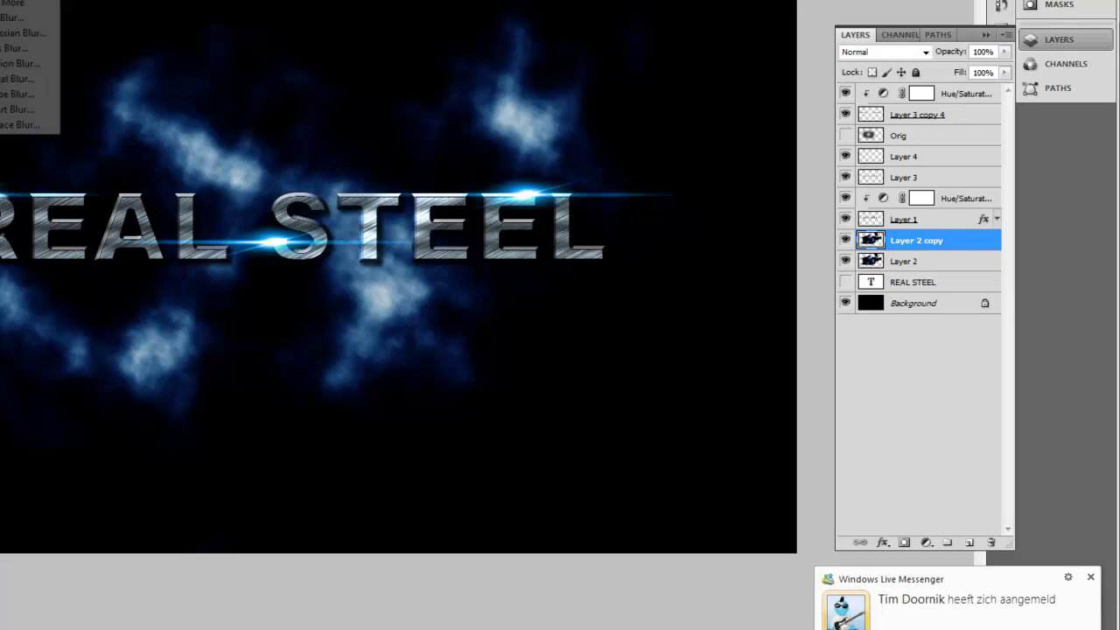
pyautogui.click(22, 36)
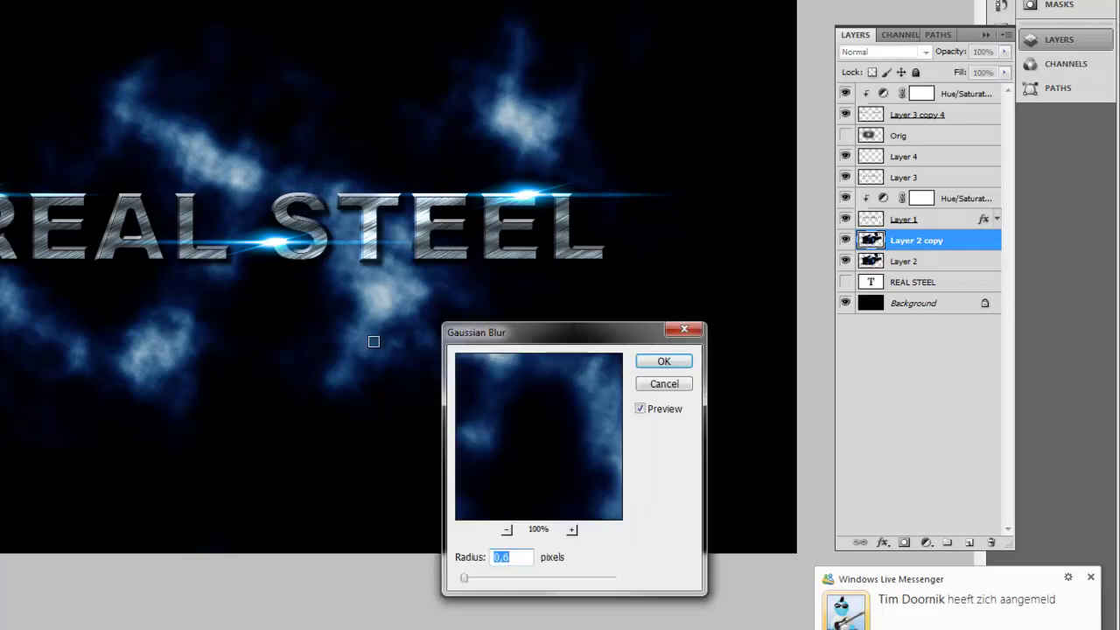
pyautogui.moveTo(464, 578)
pyautogui.mouseDown()
pyautogui.moveTo(497, 582)
pyautogui.moveTo(465, 581)
pyautogui.mouseUp()
pyautogui.click(663, 361)
# Set the cloud copy's blend mode to Linear Dodge (Add) and apply a Gaussian Blur of about 32 pixels to it.
pyautogui.click(919, 56)
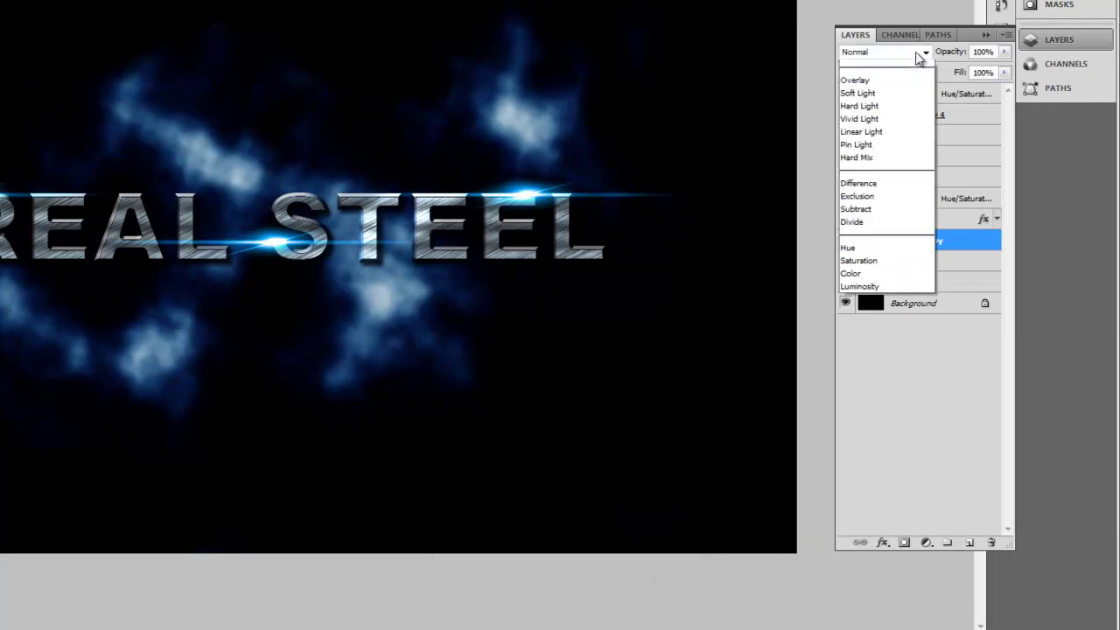
pyautogui.click(875, 220)
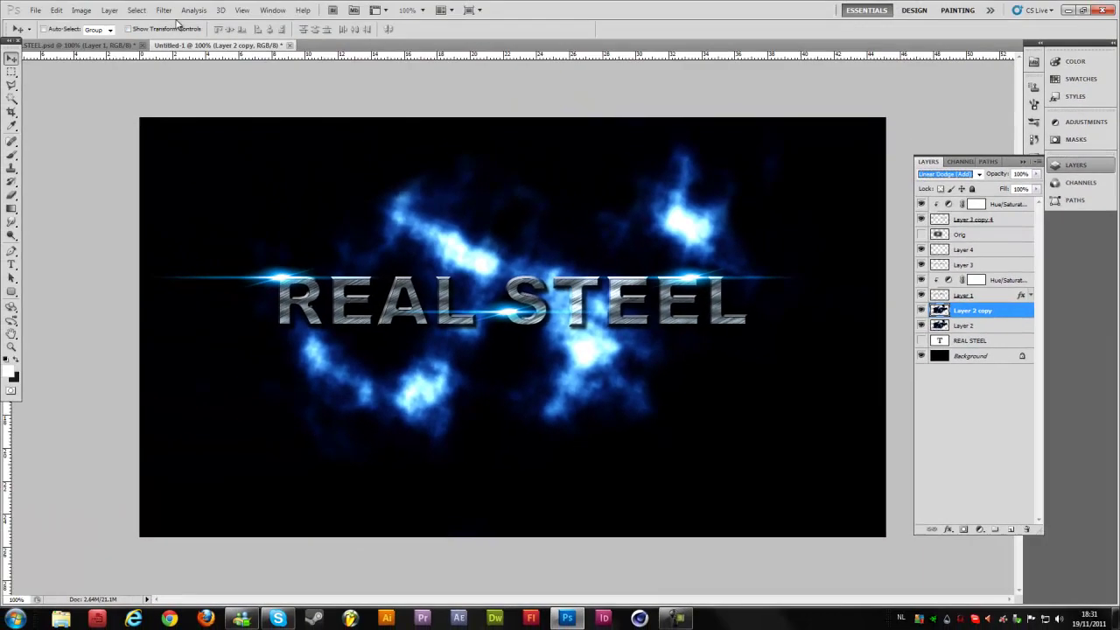
pyautogui.click(164, 10)
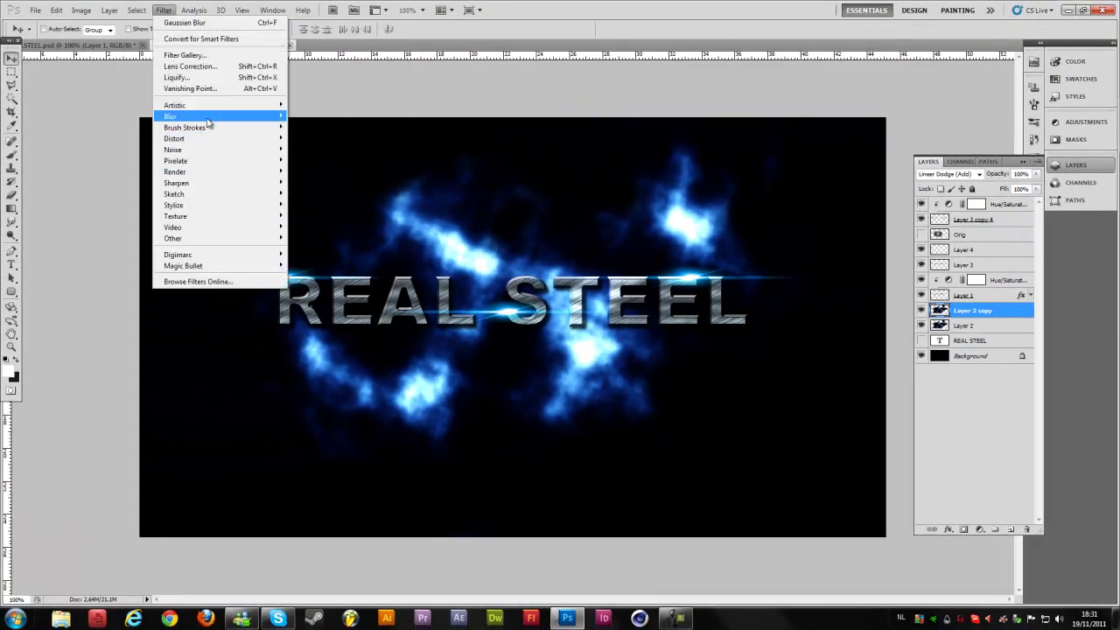
pyautogui.moveTo(210, 122)
pyautogui.click(310, 161)
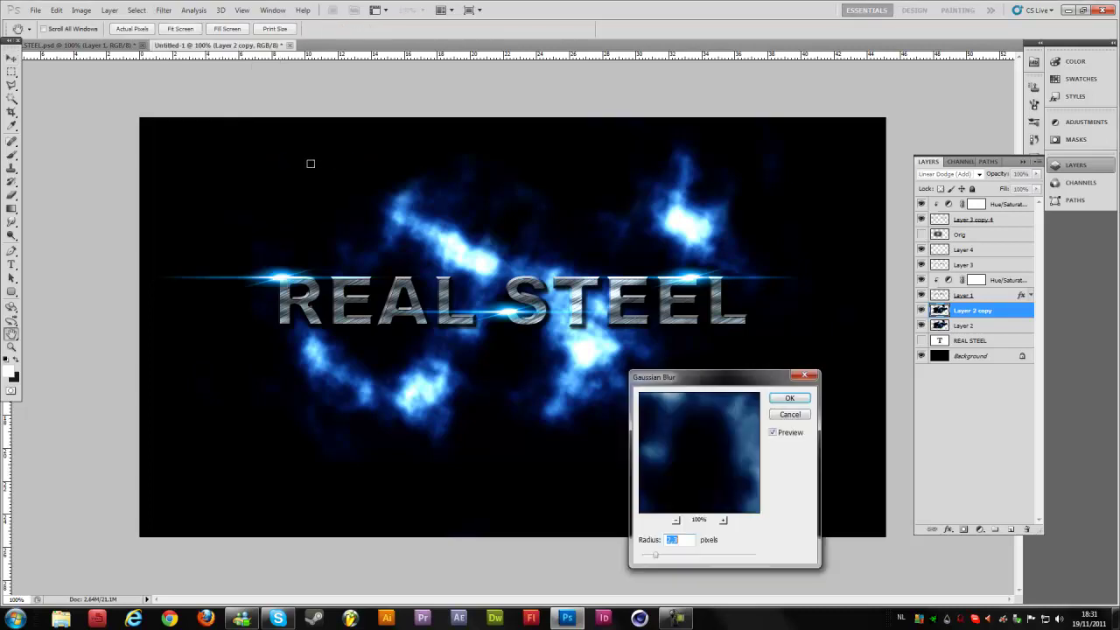
pyautogui.click(715, 556)
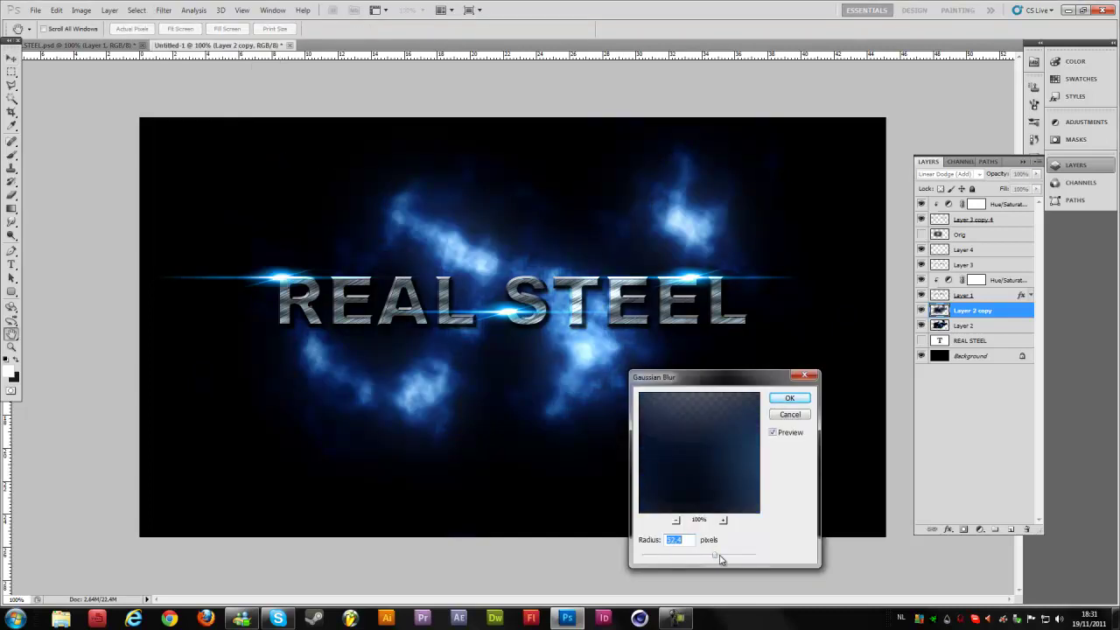
pyautogui.click(789, 399)
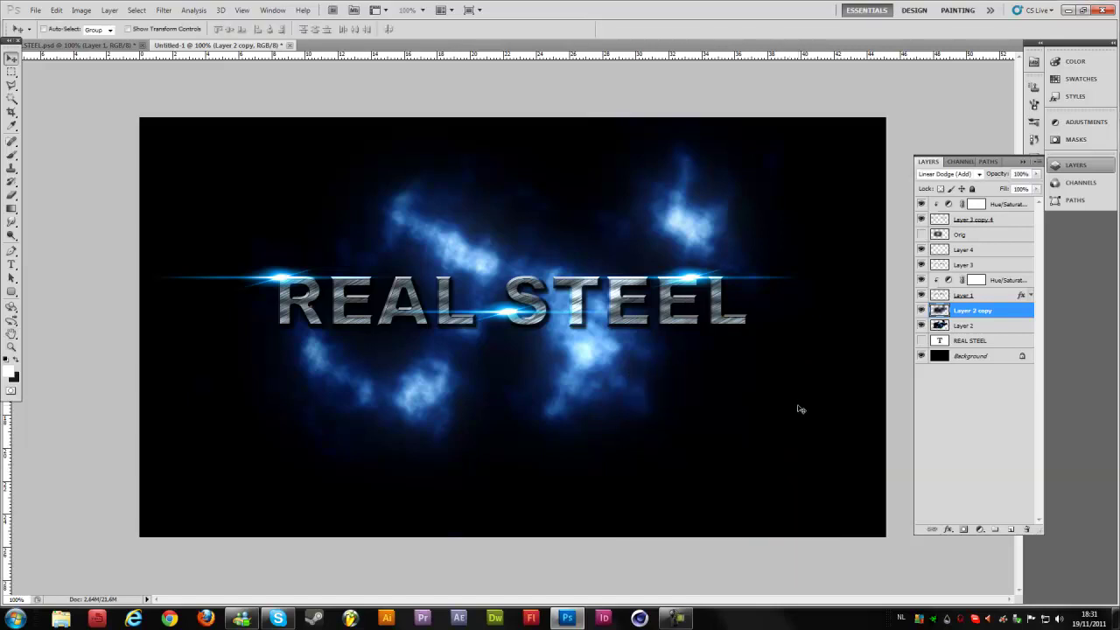